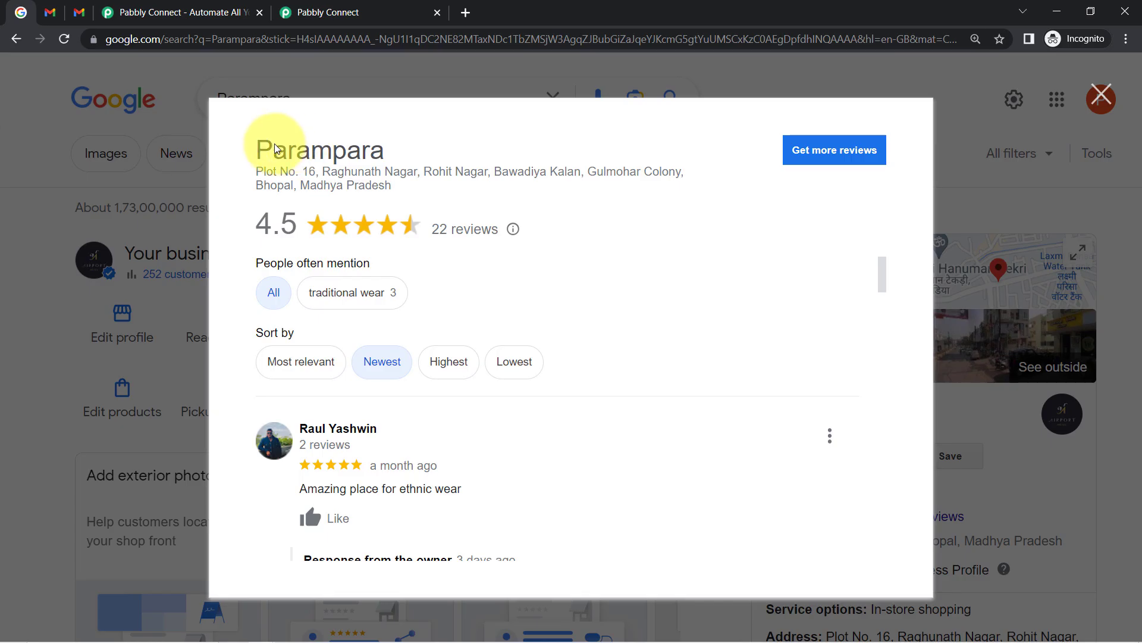
Scroll through Parampara's 22 Google reviews, sorted newest first, back to the latest one.
left_click_drag(260, 149, 420, 191)
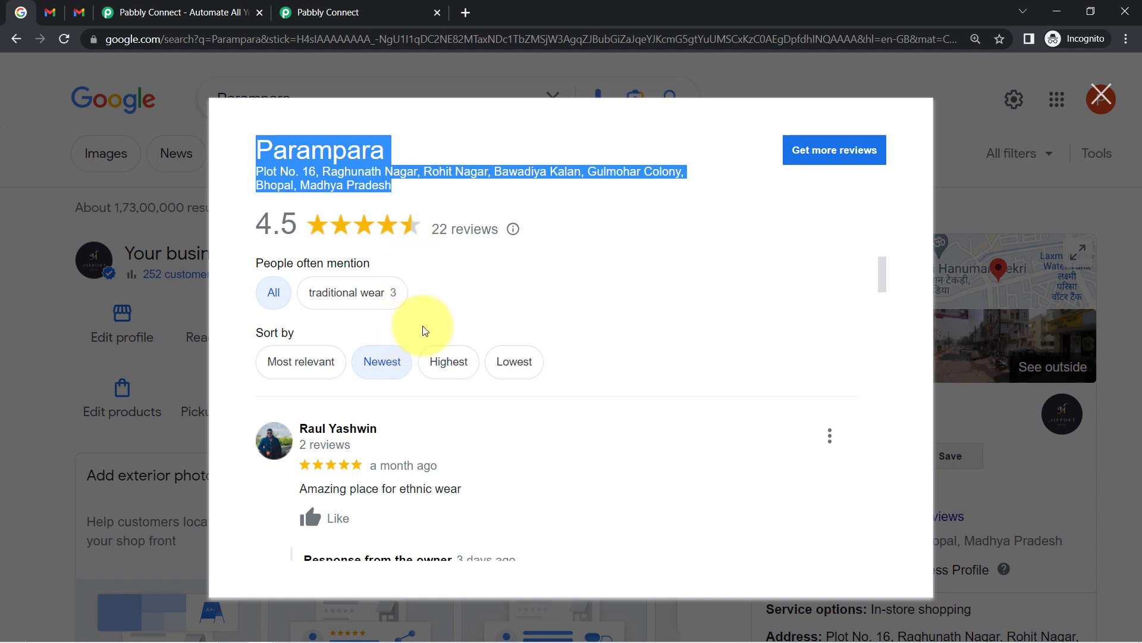
scroll(423, 333, "down", 2)
scroll(429, 342, "down", 4)
scroll(433, 357, "up", 6)
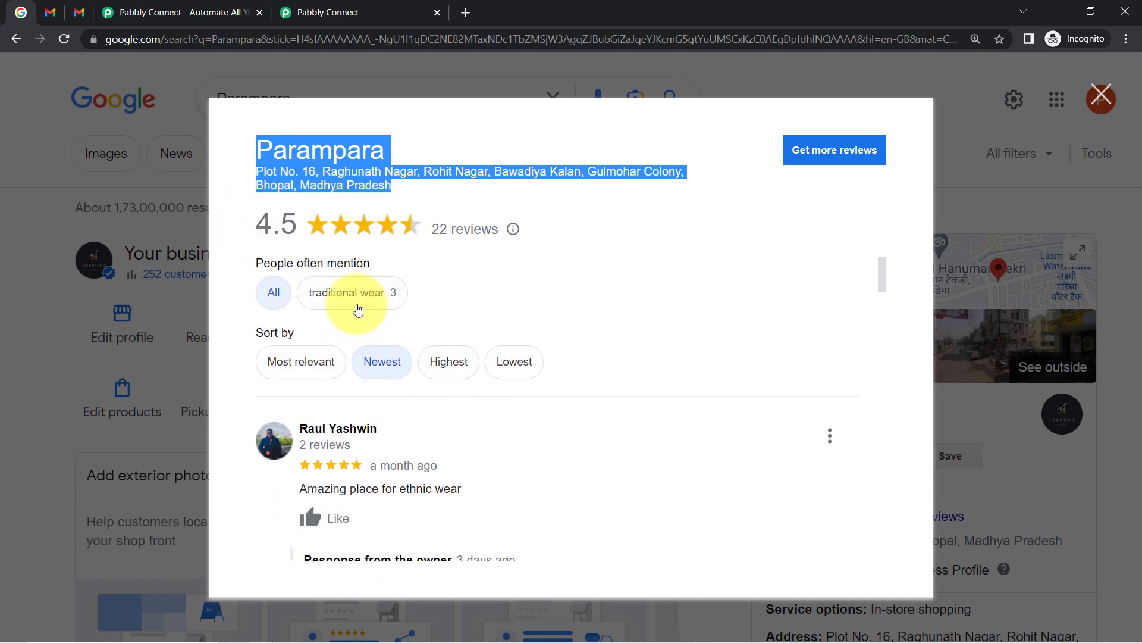
Check both Gmail inboxes, then move to the Pabbly Connect homepage tab.
left_click(50, 12)
left_click(79, 11)
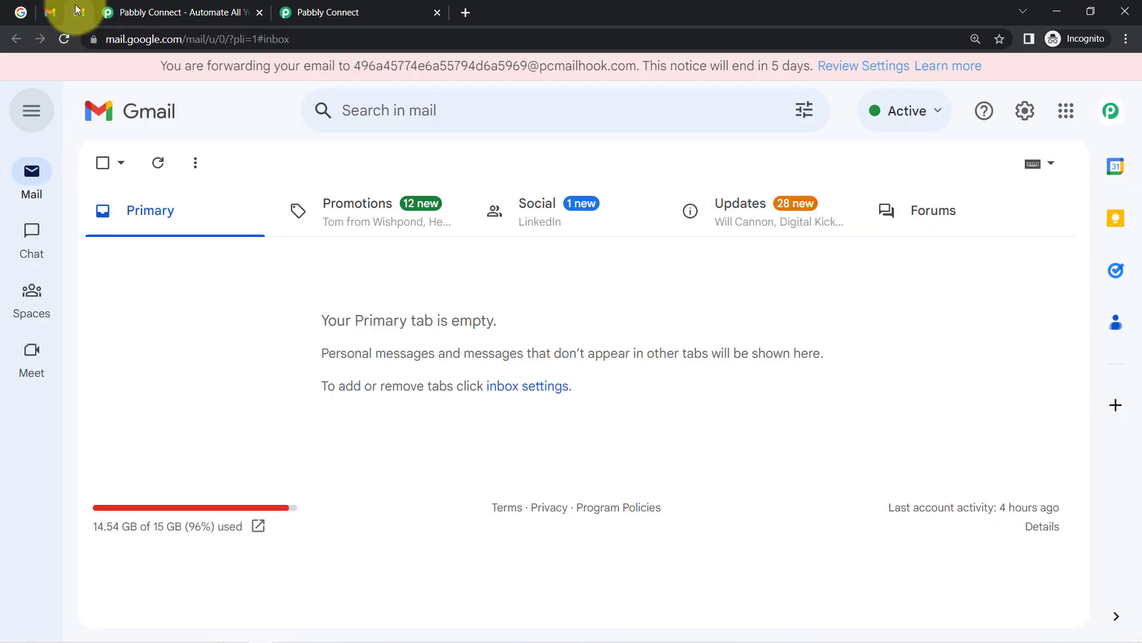
left_click(21, 12)
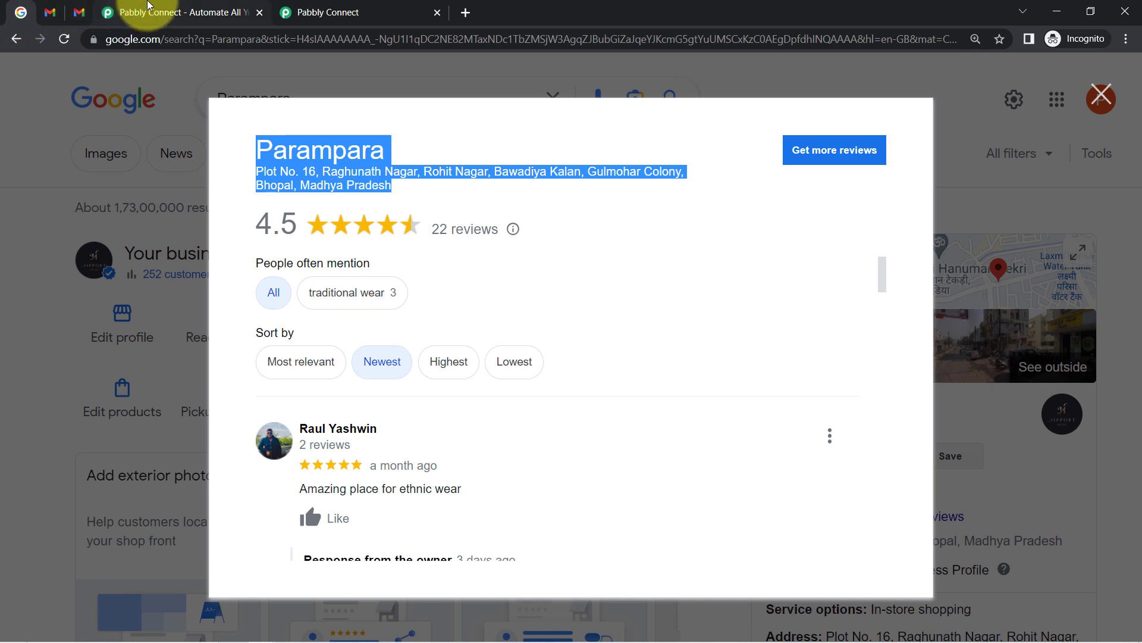
left_click(150, 9)
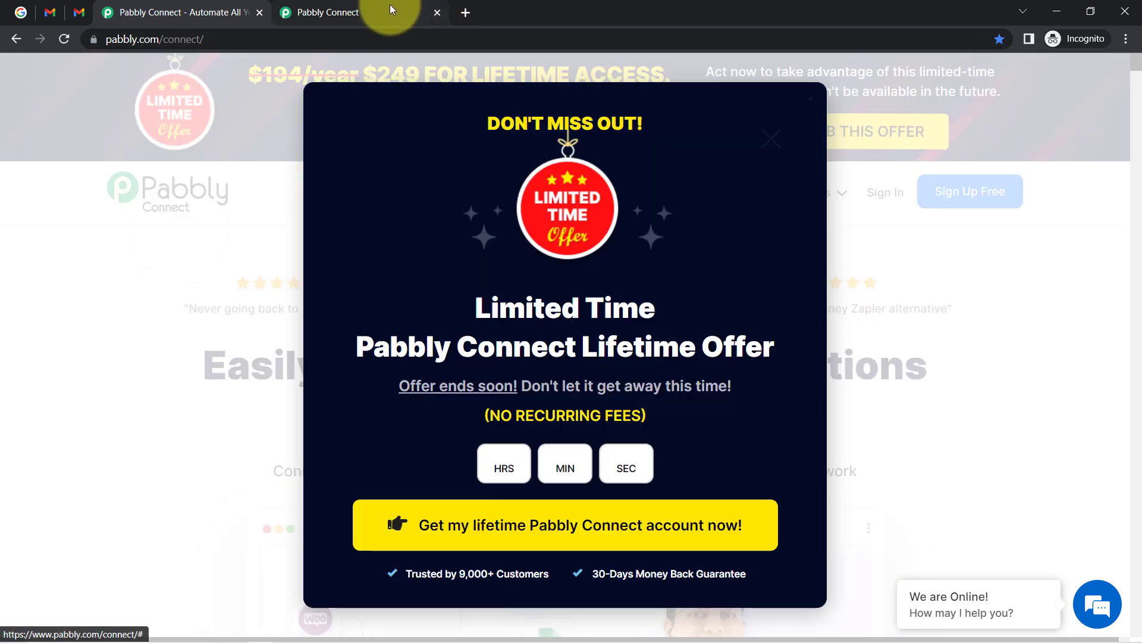
Dismiss the lifetime offer popup and return to the Pabbly Connect dashboard with its task counts.
left_click(390, 10)
left_click_drag(250, 192, 119, 164)
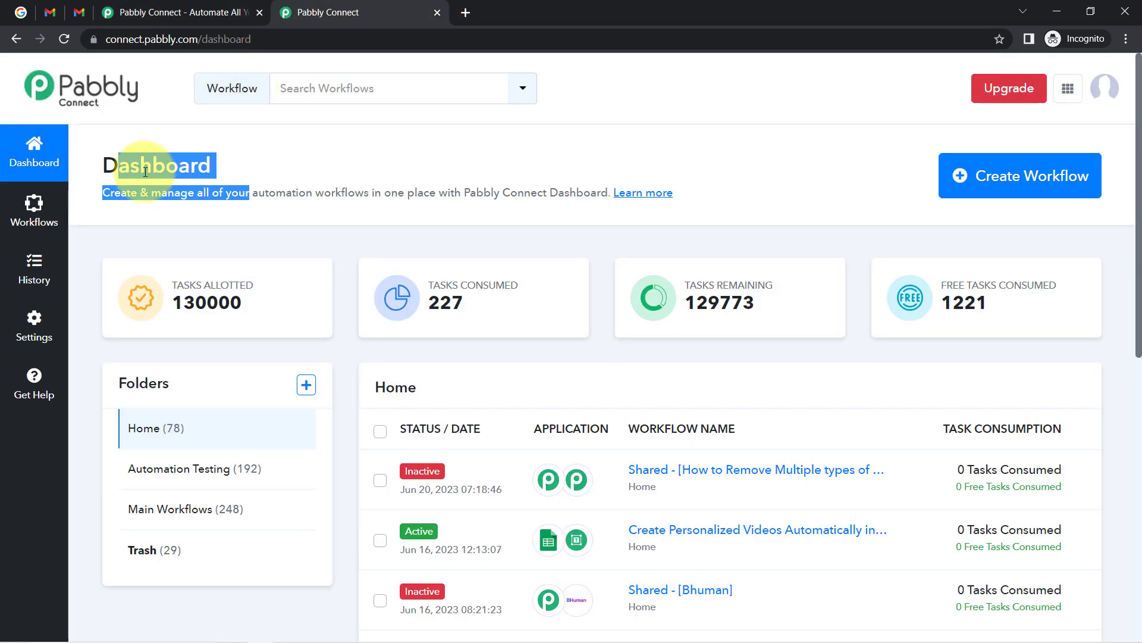
left_click(140, 160)
left_click(179, 12)
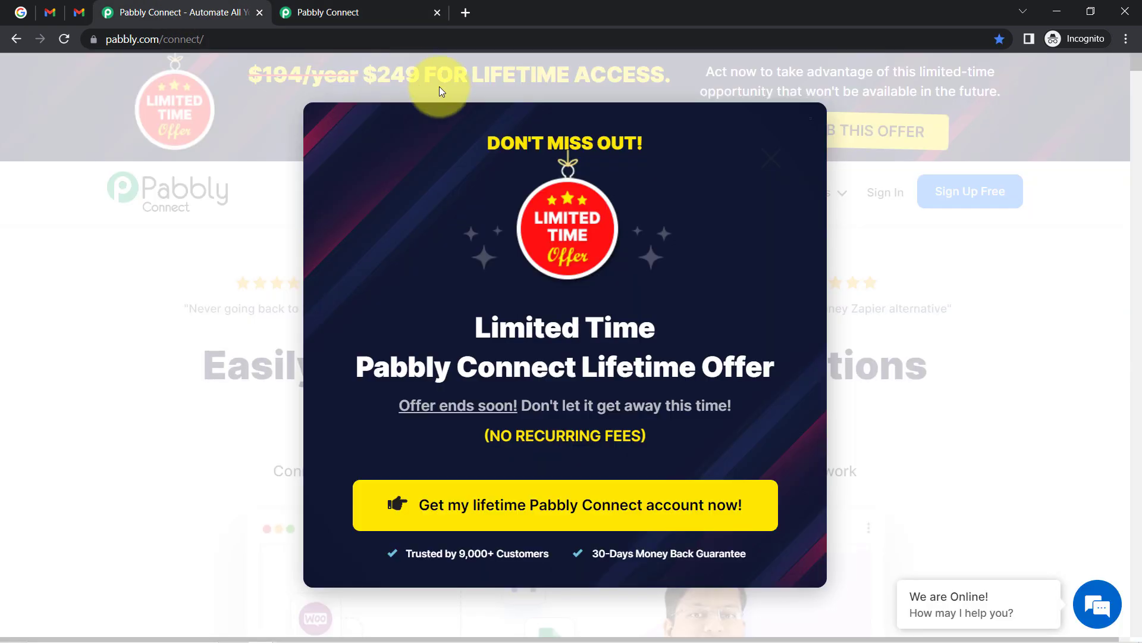
left_click(781, 172)
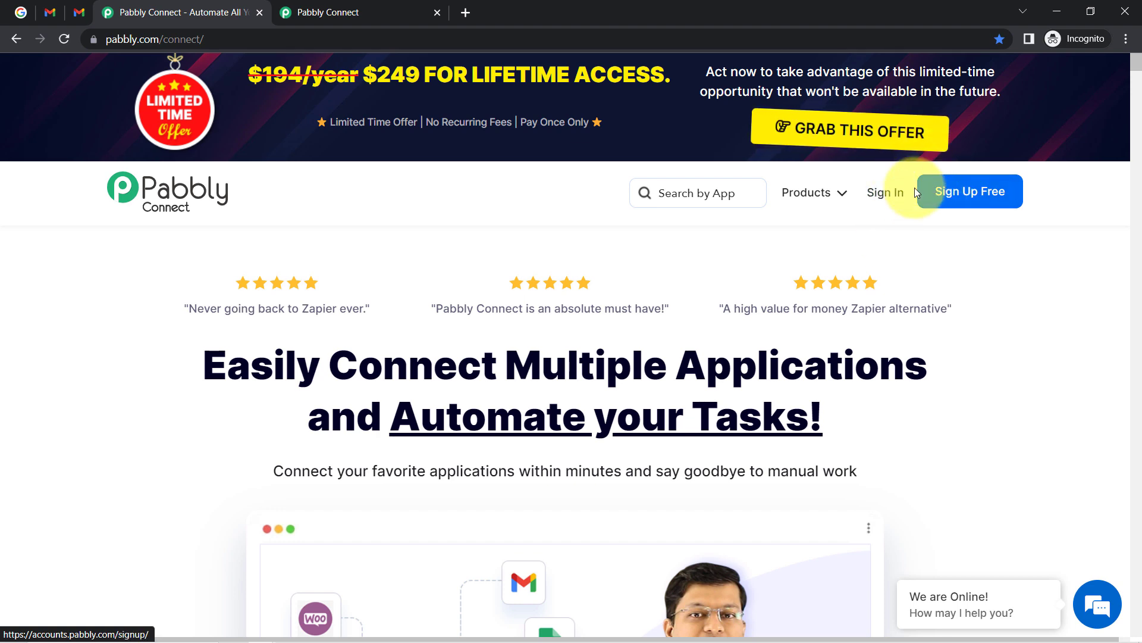
left_click(286, 4)
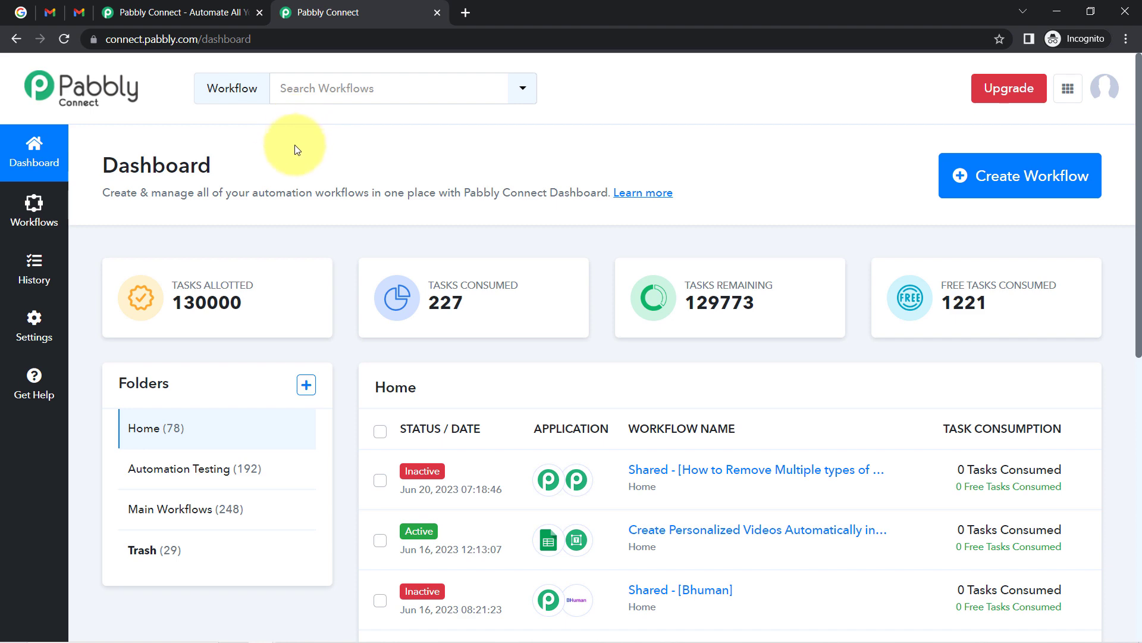
left_click_drag(102, 170, 232, 176)
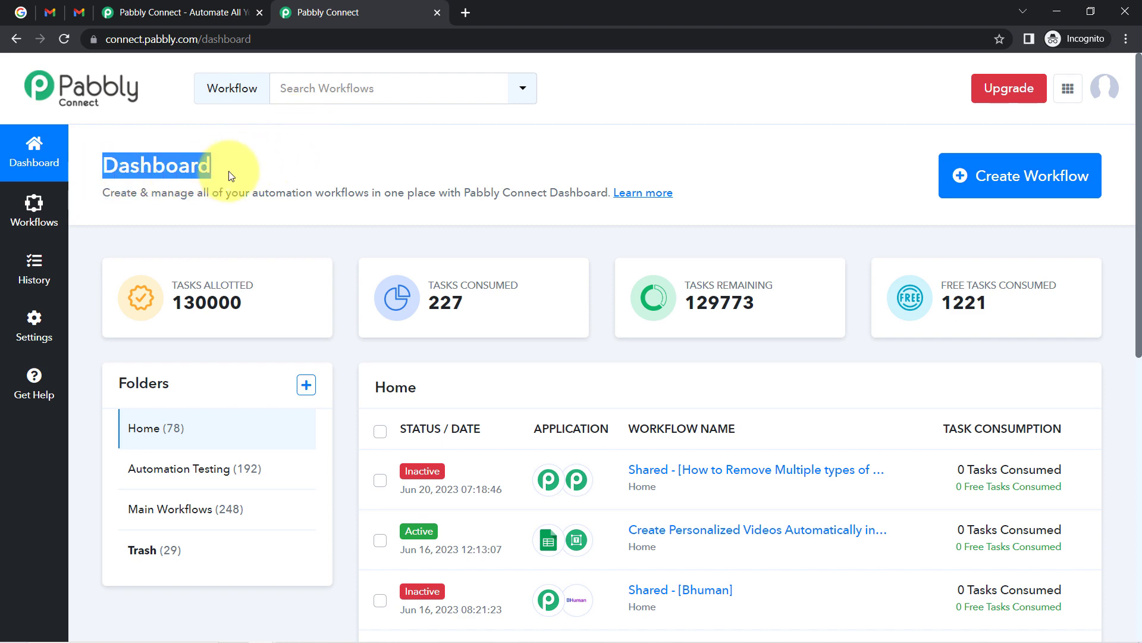
Start a new workflow named 'Send Google My Business Review to Multiple Email Addresses' and create it.
left_click(961, 172)
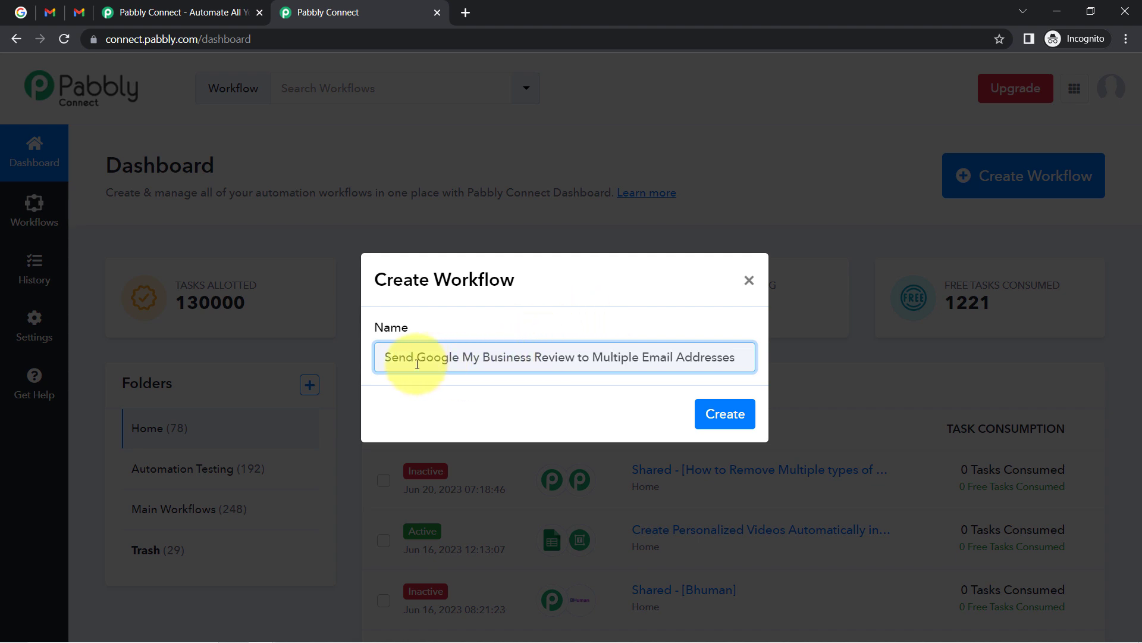
left_click_drag(472, 364, 547, 361)
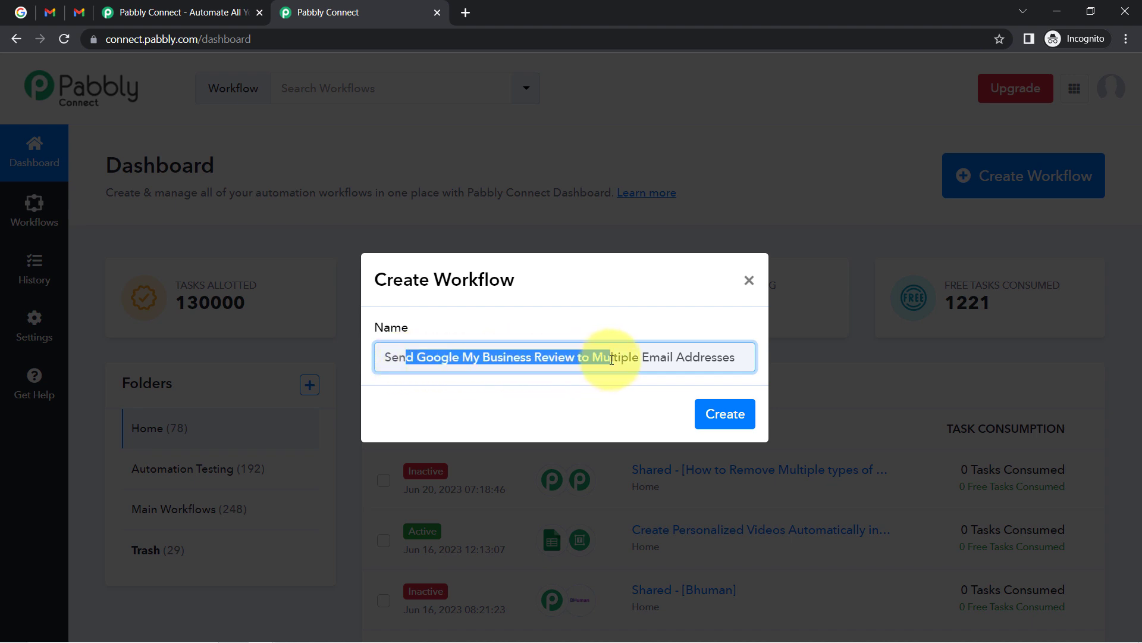
left_click(717, 363)
left_click(728, 413)
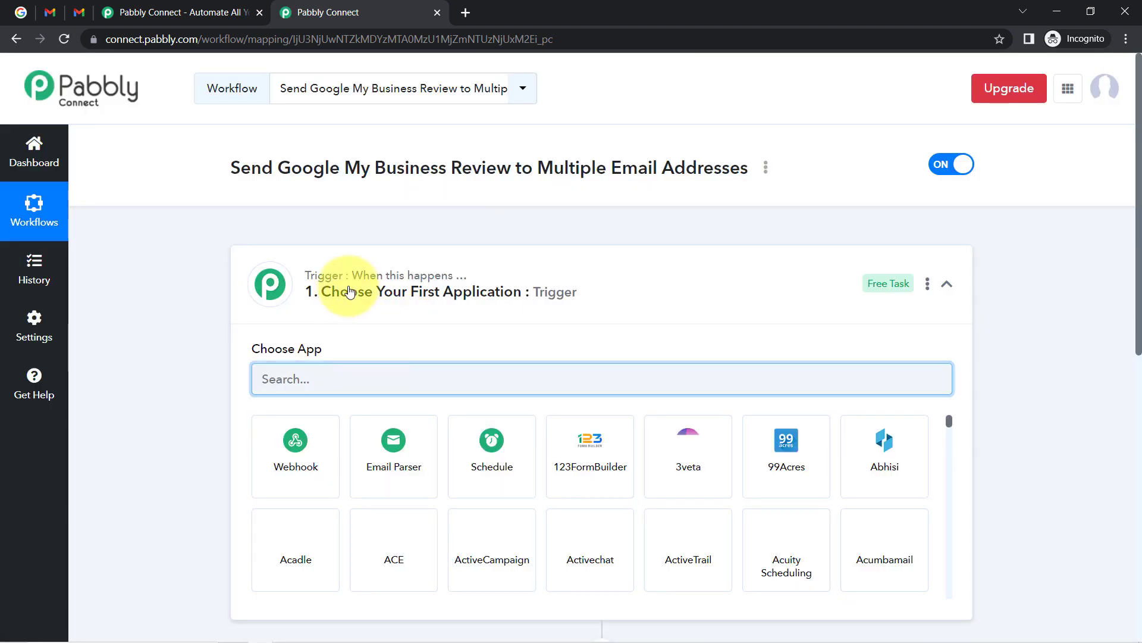
Collapse the trigger's app chooser to reveal the empty trigger and action steps.
left_click(344, 289)
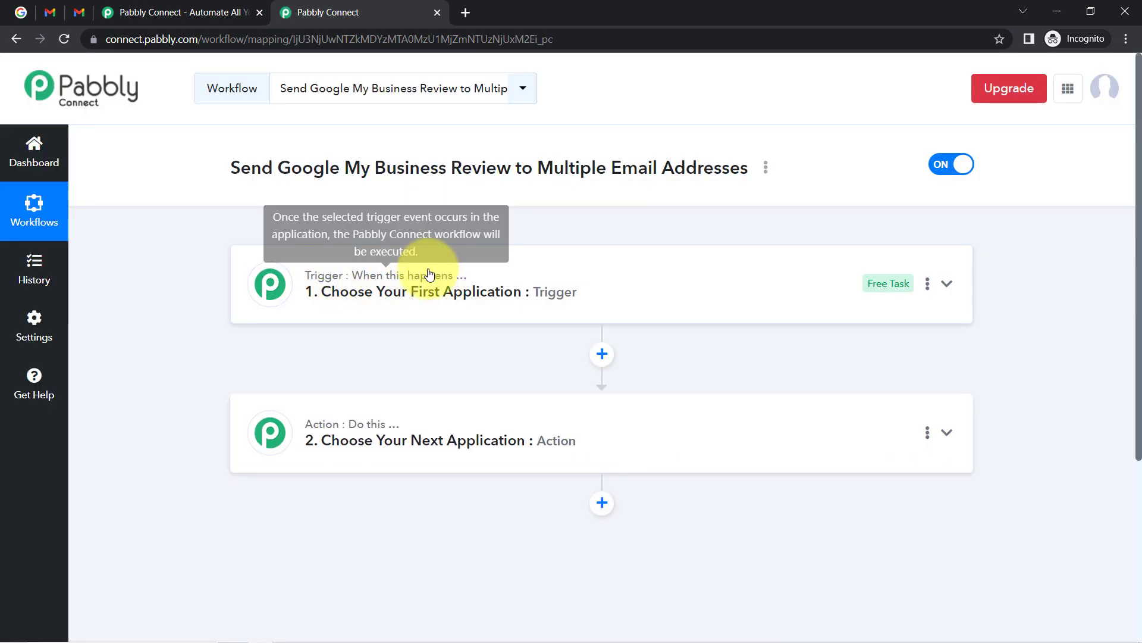
mouse_move(352, 410)
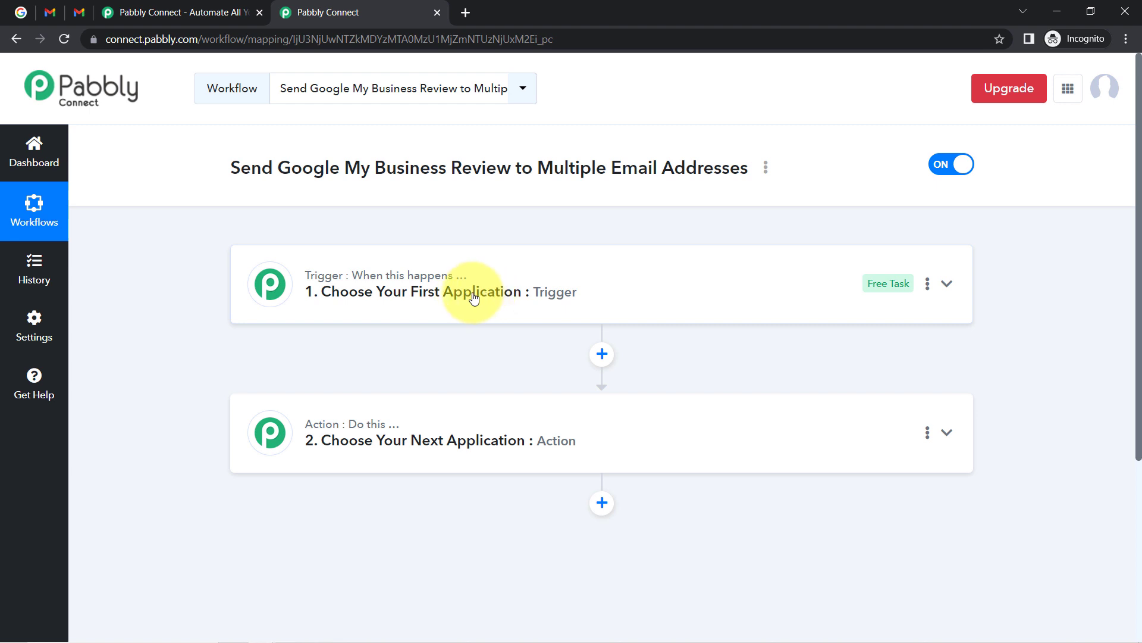
mouse_move(378, 425)
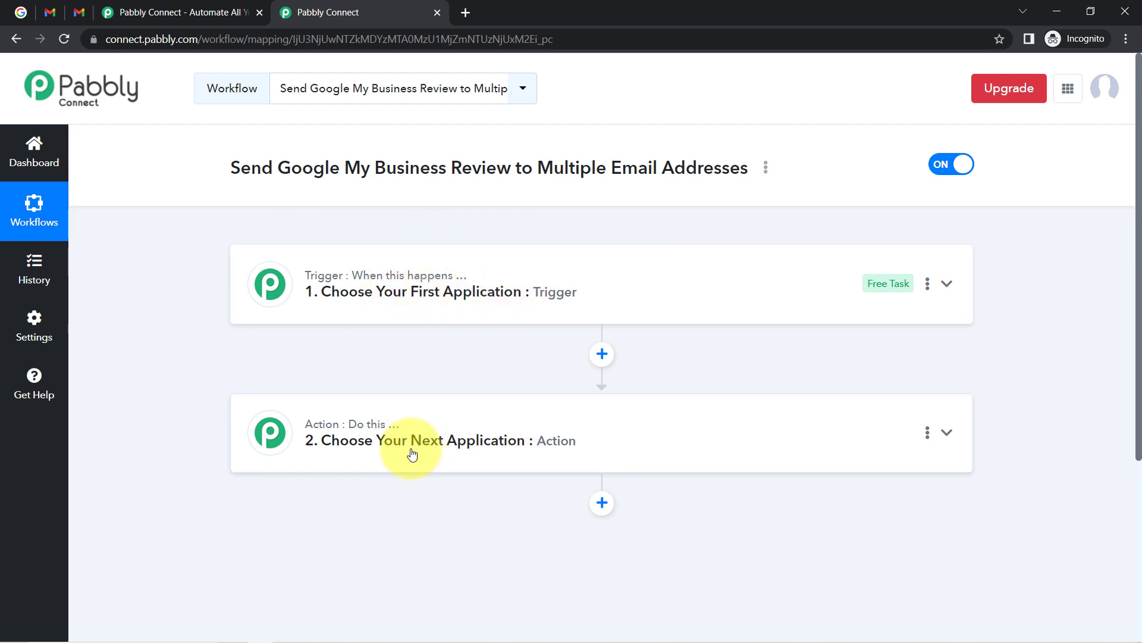
Search 'google my' and choose Google My Business as the trigger app.
left_click(469, 315)
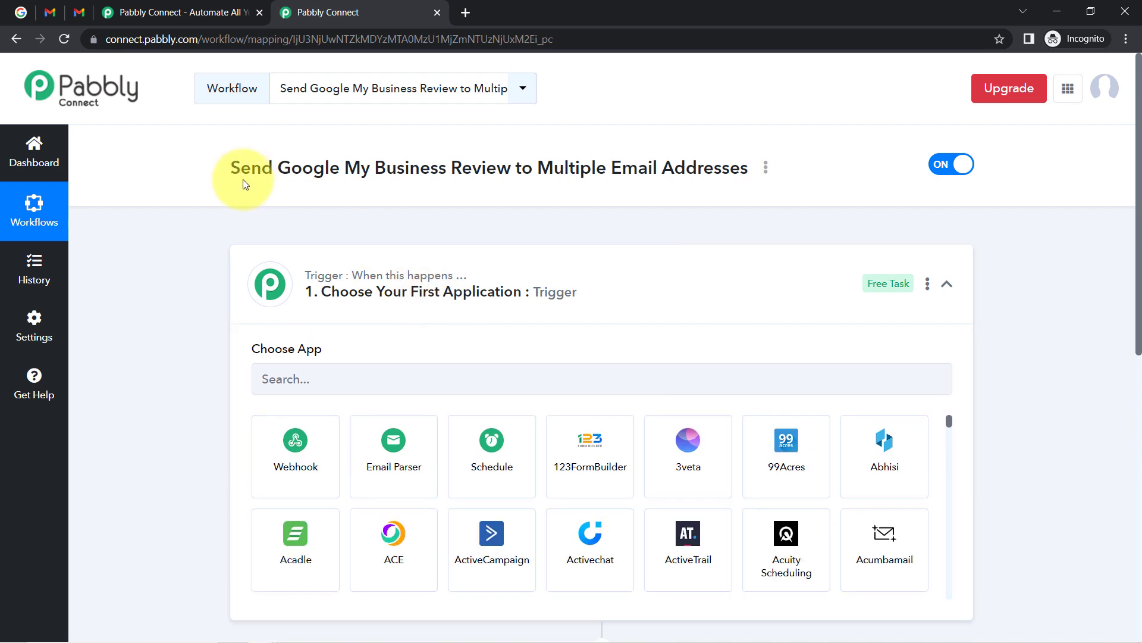
left_click_drag(747, 167, 480, 262)
scroll(357, 191, "down", 4)
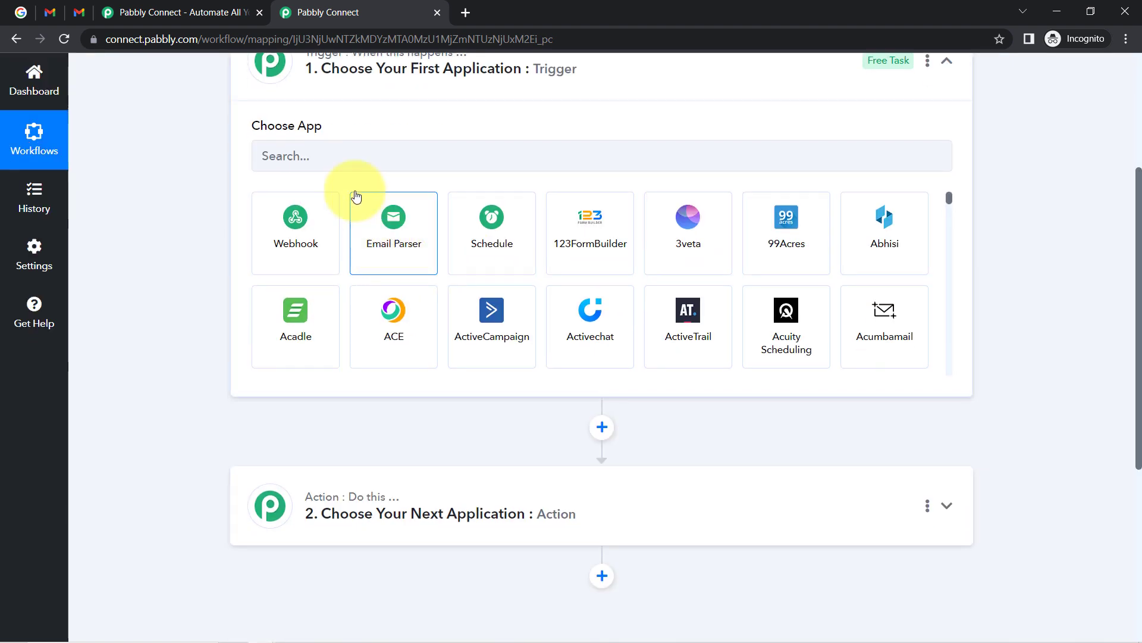
left_click(318, 155)
type("googl")
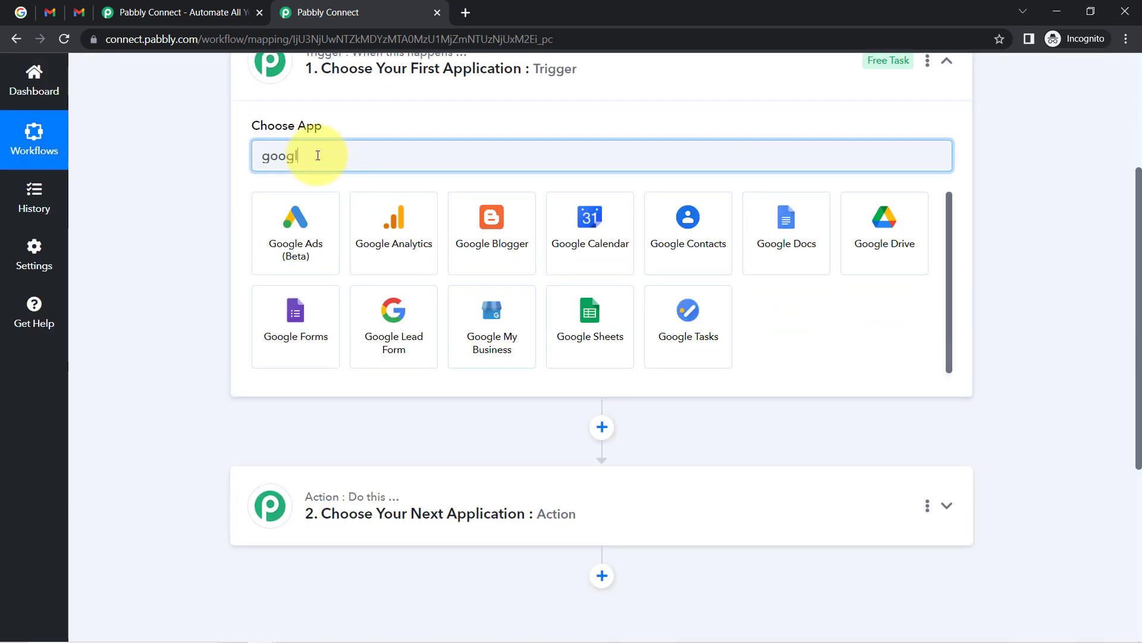
type("e m")
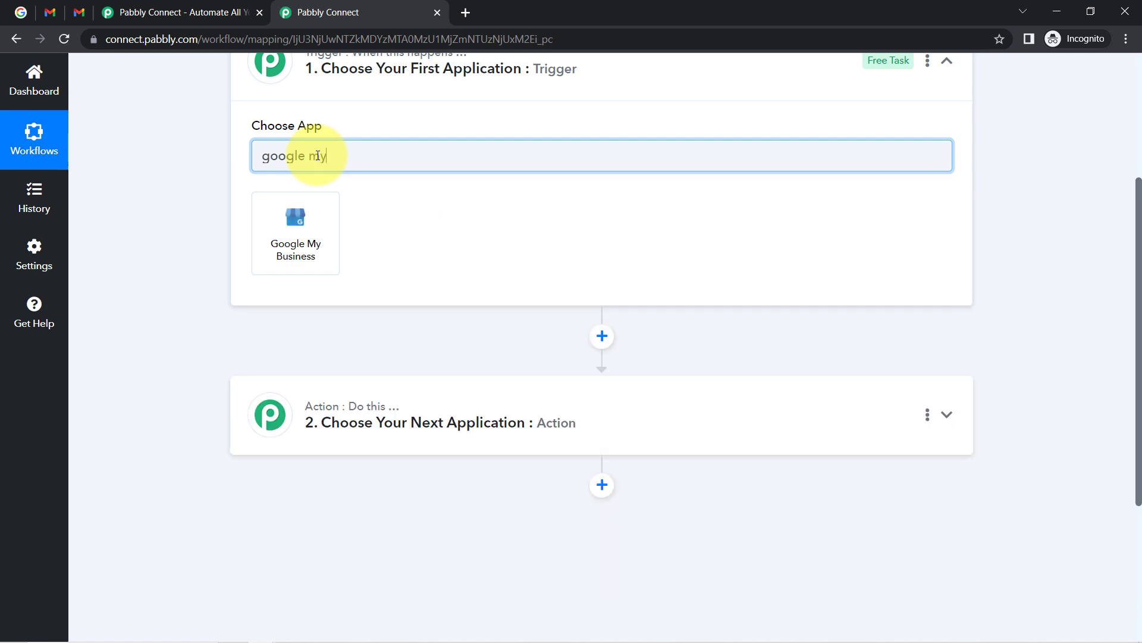
type("y")
left_click(314, 225)
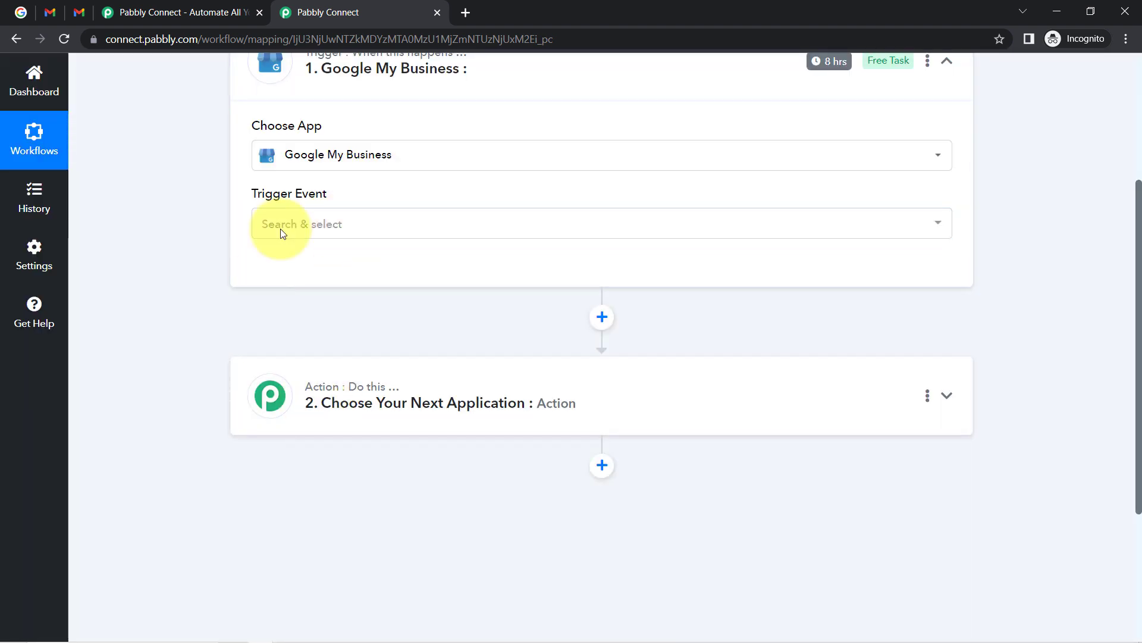
Search 'gmail' and choose Gmail as the action app, then collapse both step cards.
left_click(358, 409)
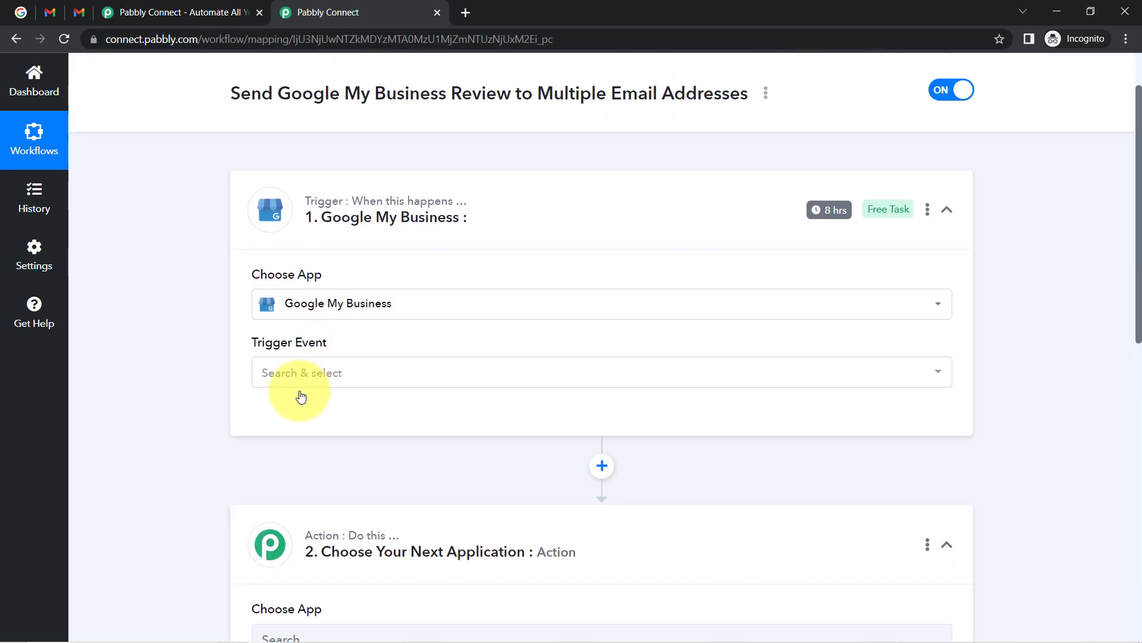
left_click(301, 117)
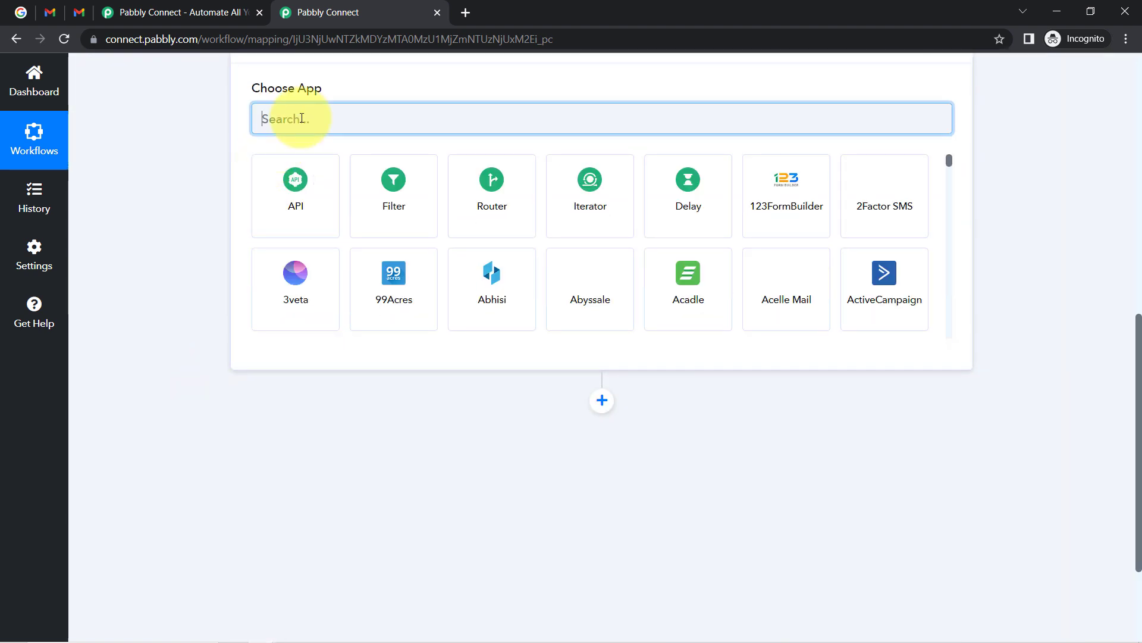
type("gmail")
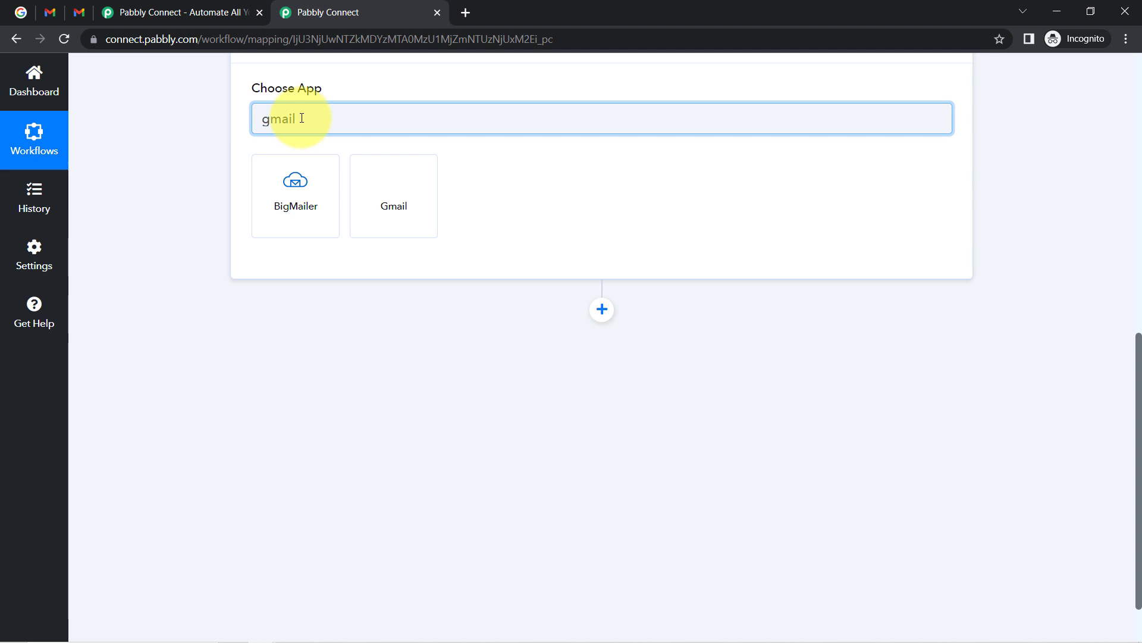
left_click(403, 186)
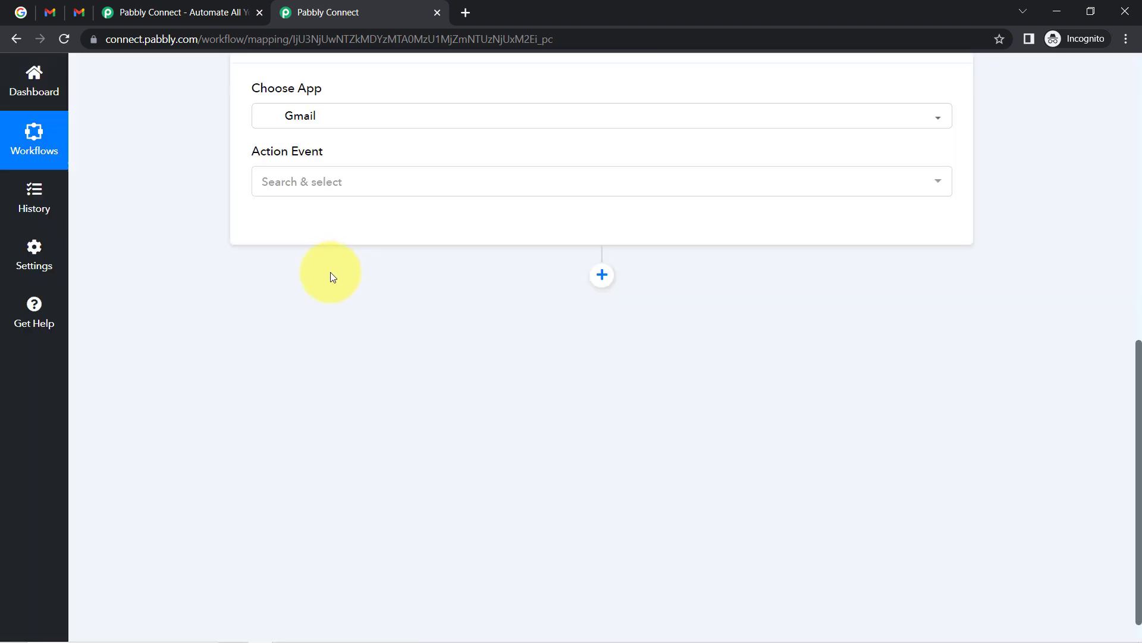
scroll(266, 273, "up", 8)
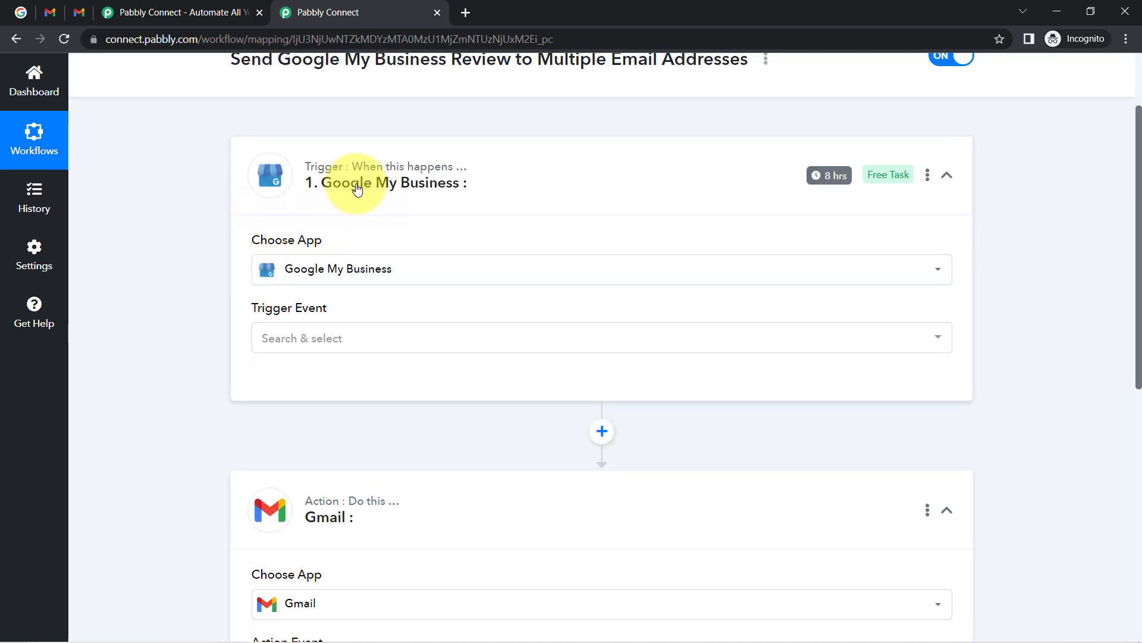
left_click(338, 229)
left_click(321, 327)
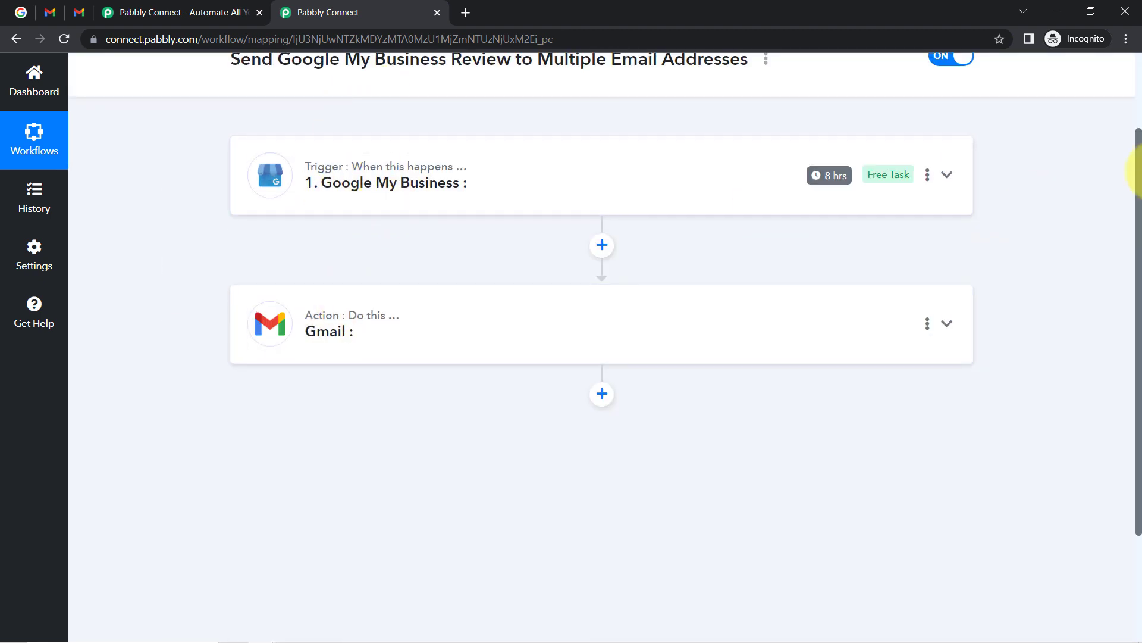
Set the Google My Business trigger event to New Review.
left_click_drag(1140, 167, 1109, 51)
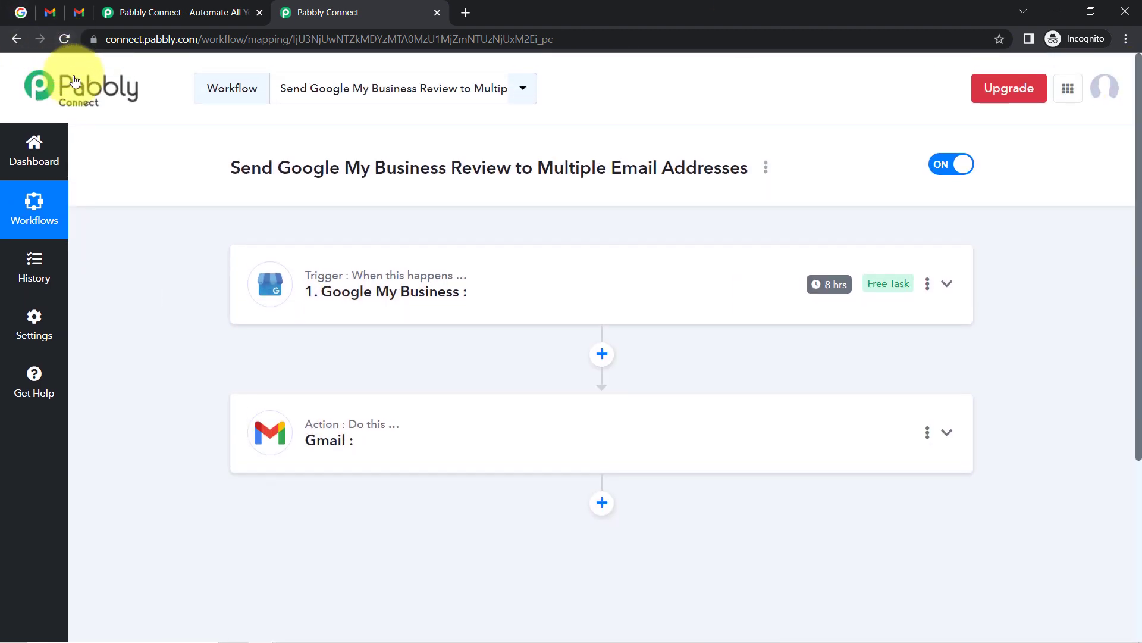
left_click(351, 292)
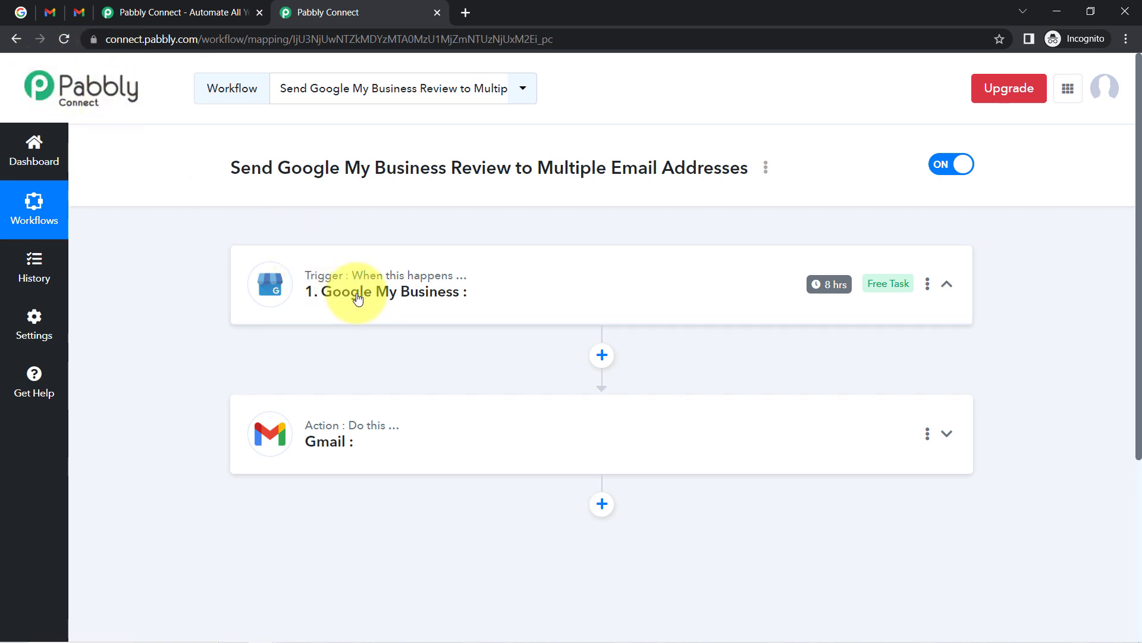
scroll(369, 298, "down", 3)
left_click(293, 297)
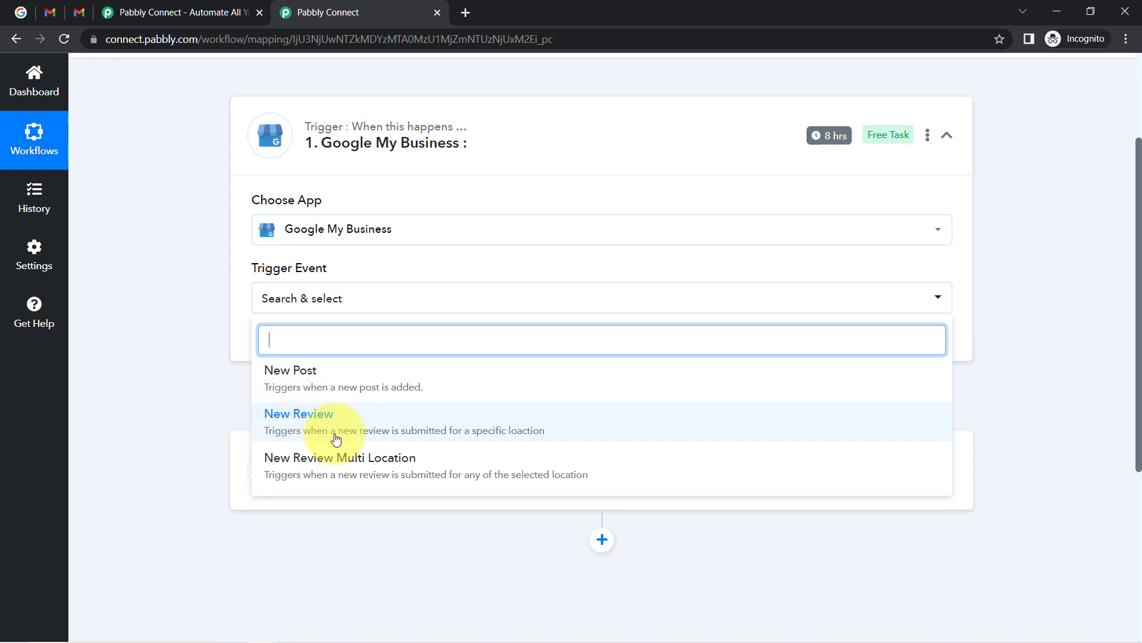
left_click(315, 425)
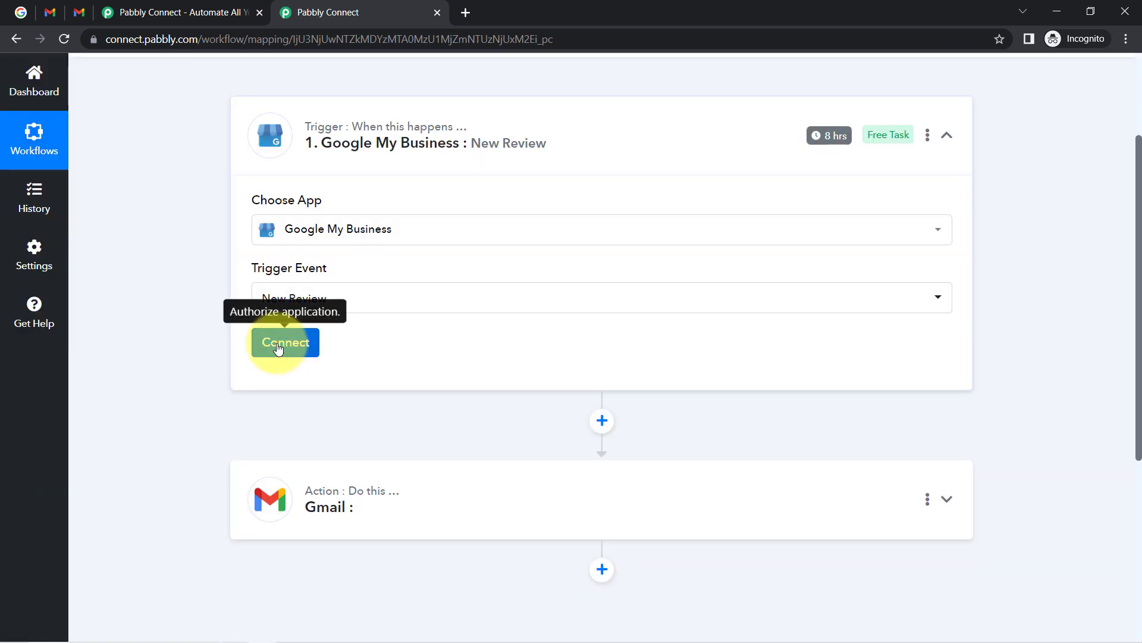
Authorize the trigger with the existing Google My Business #1 connection and save it.
left_click(279, 348)
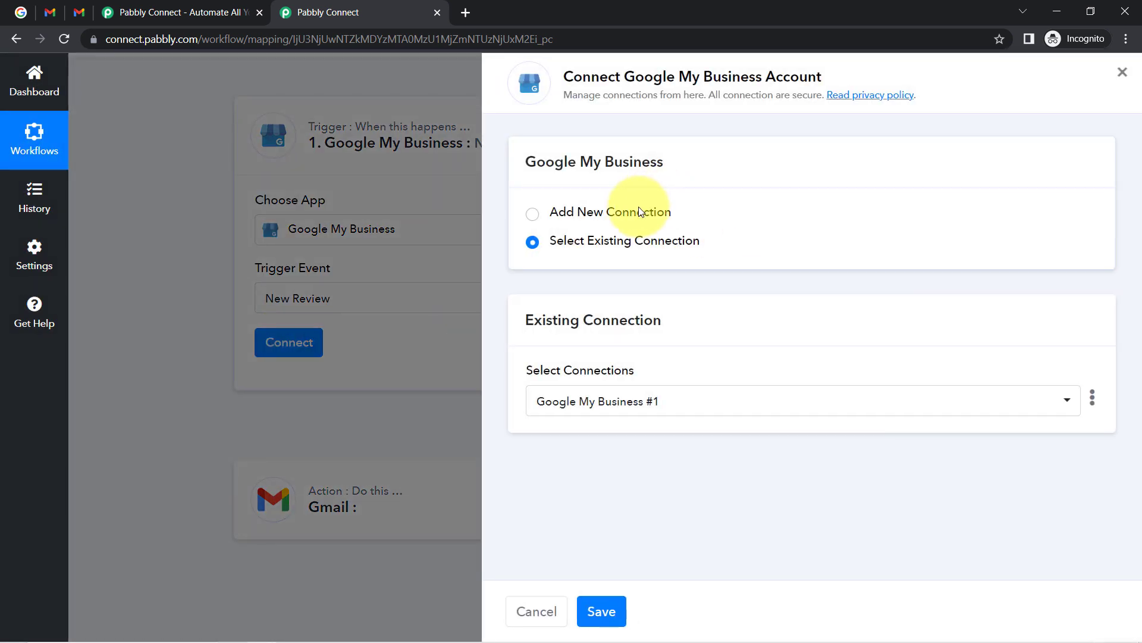
left_click(638, 208)
left_click(637, 388)
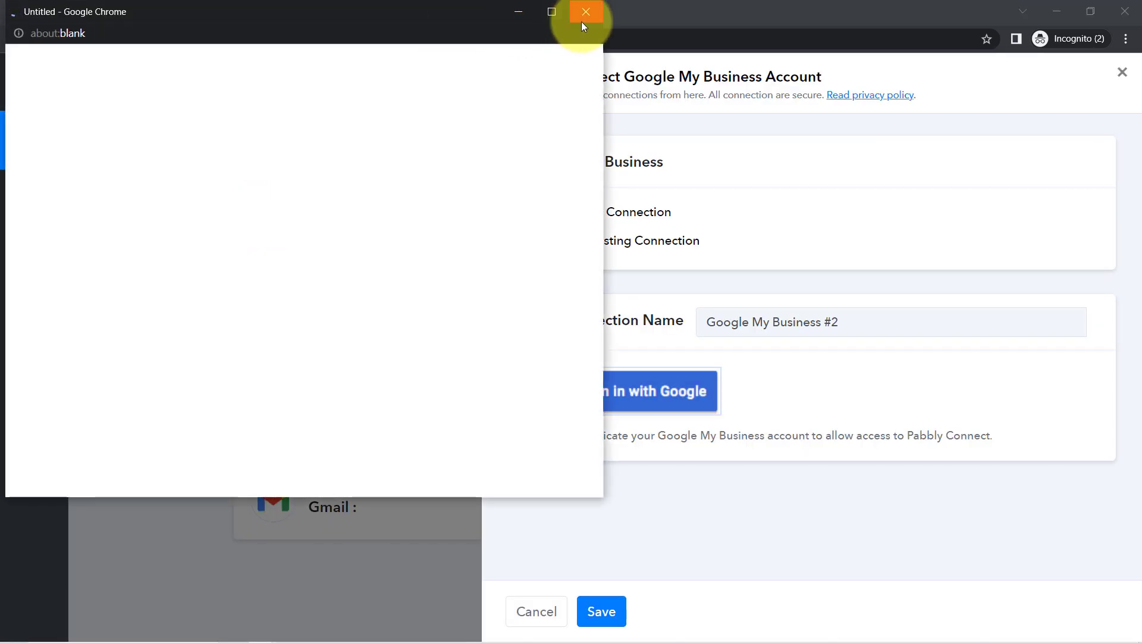
left_click(582, 23)
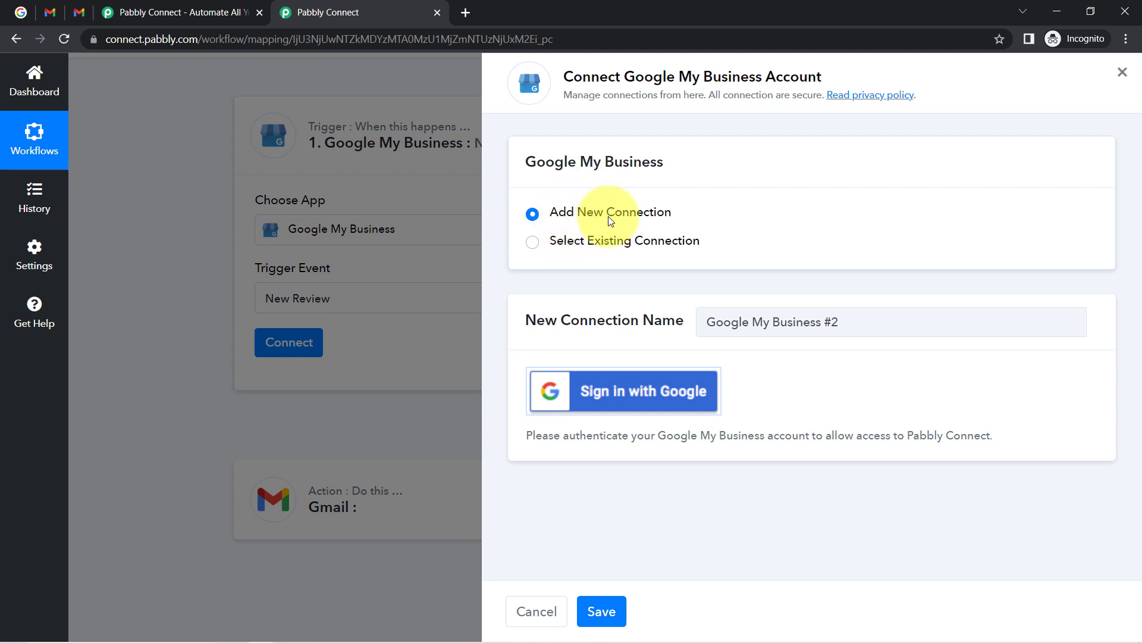
left_click(637, 245)
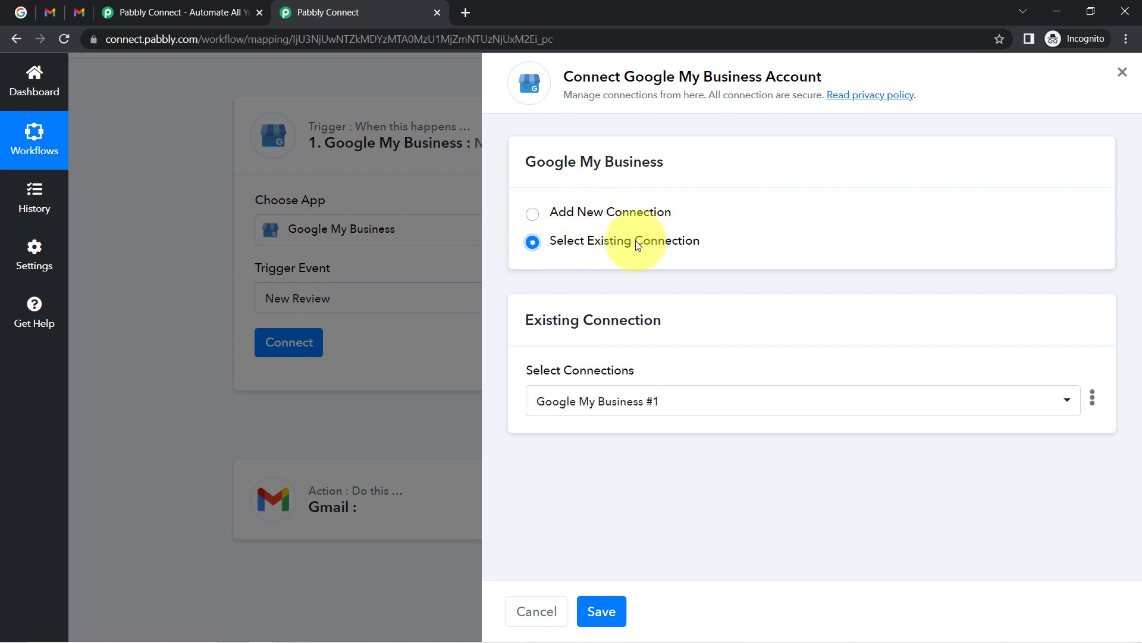
left_click(618, 611)
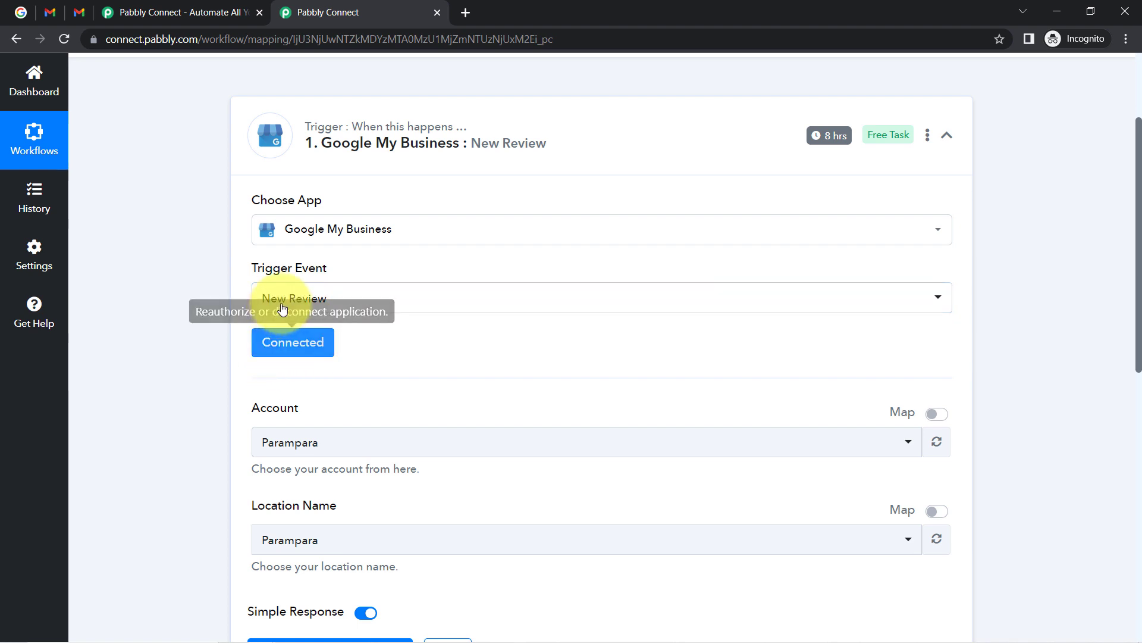
Choose Parampara as both the Account and the Location Name.
left_click_drag(1140, 199, 1120, 272)
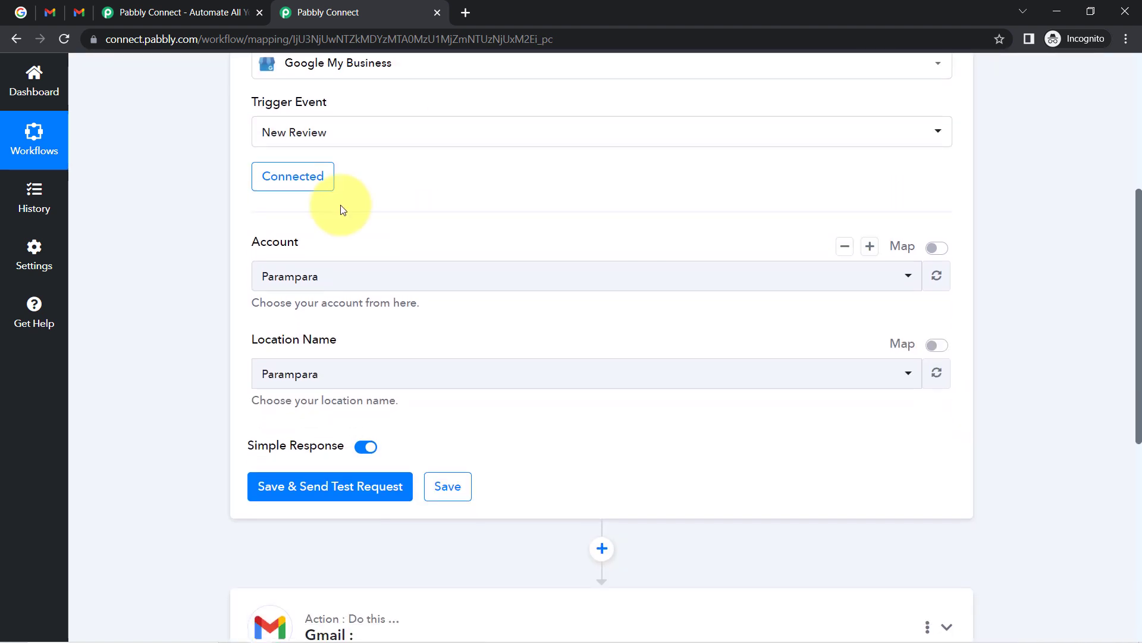
left_click(287, 281)
left_click(287, 282)
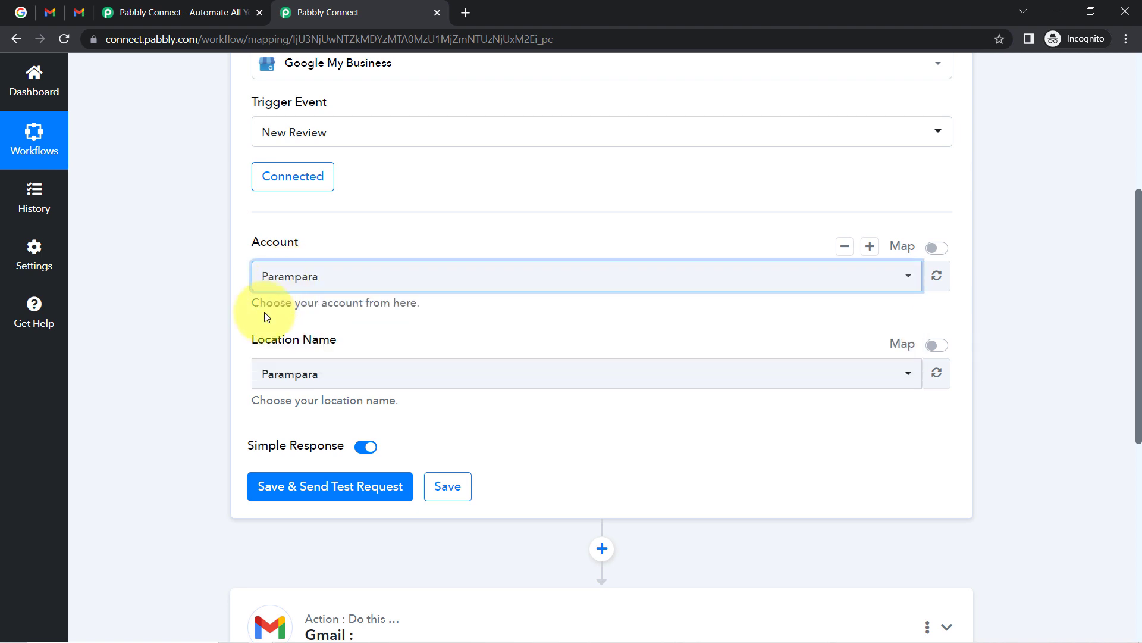
left_click(260, 373)
left_click(255, 371)
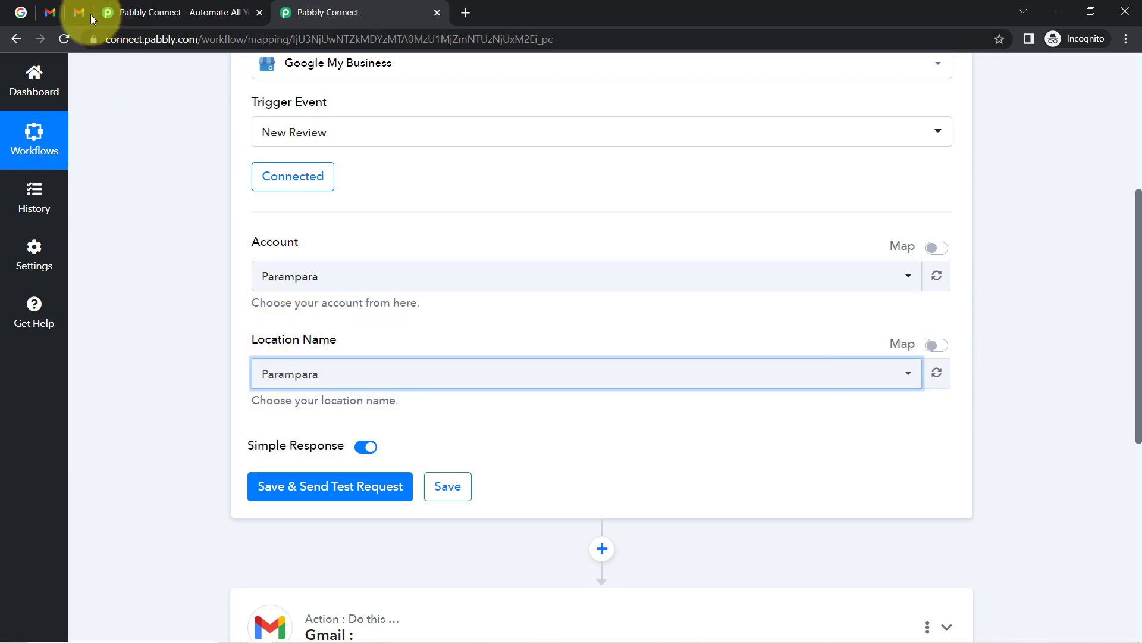
left_click(15, 13)
Close the duplicate Pabbly Connect tab, keeping the workflow with the Parampara trigger.
double_click(306, 154)
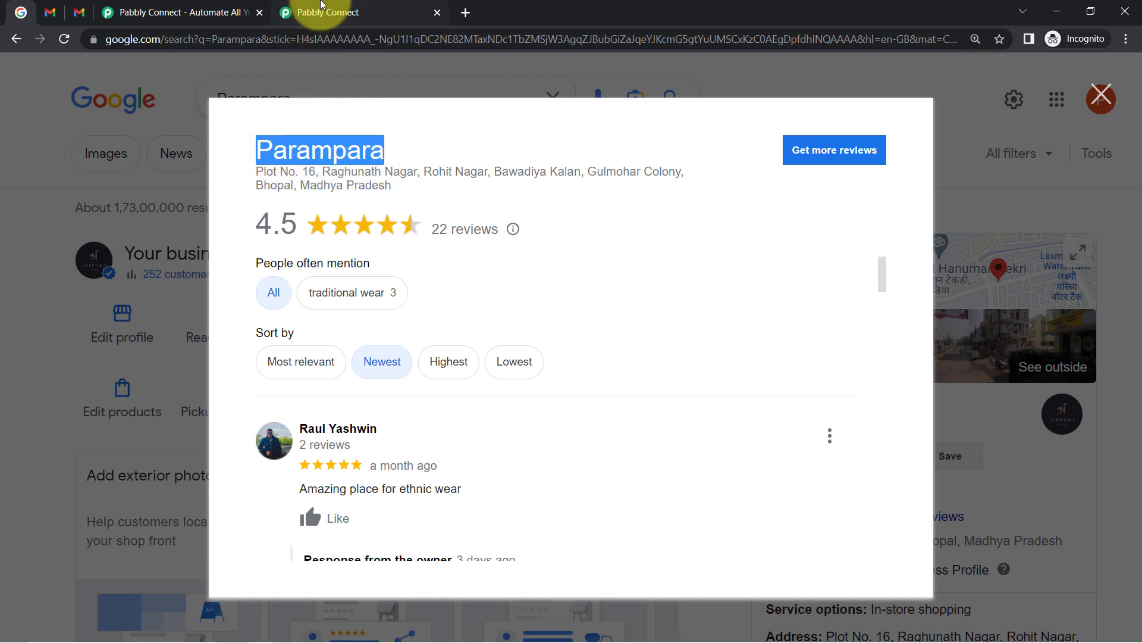
left_click(283, 11)
left_click(259, 13)
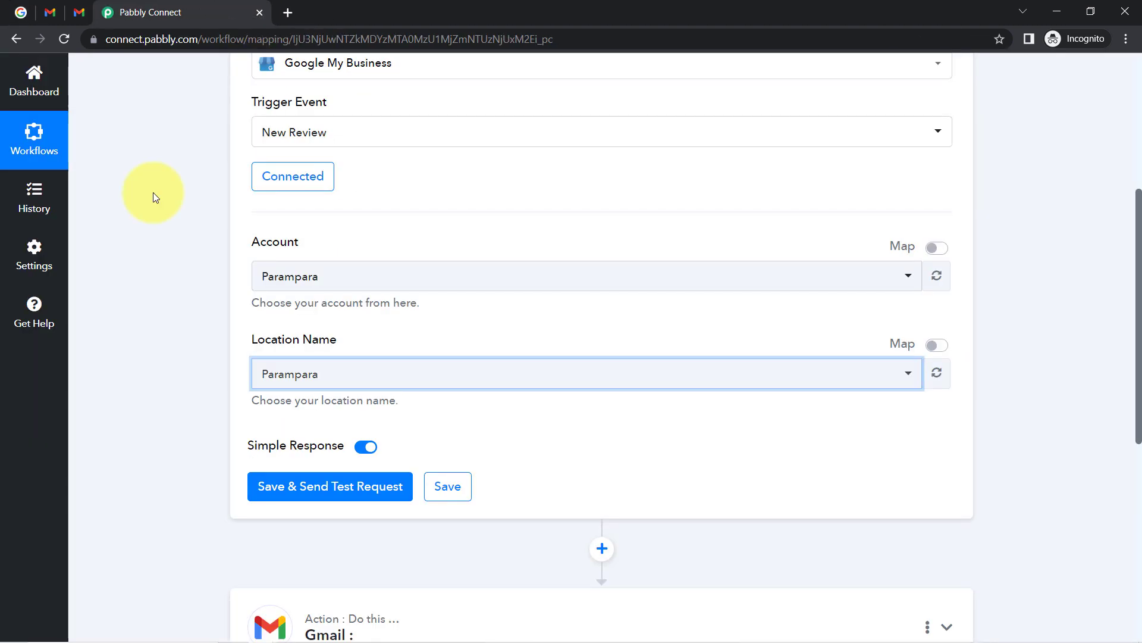
left_click(204, 284)
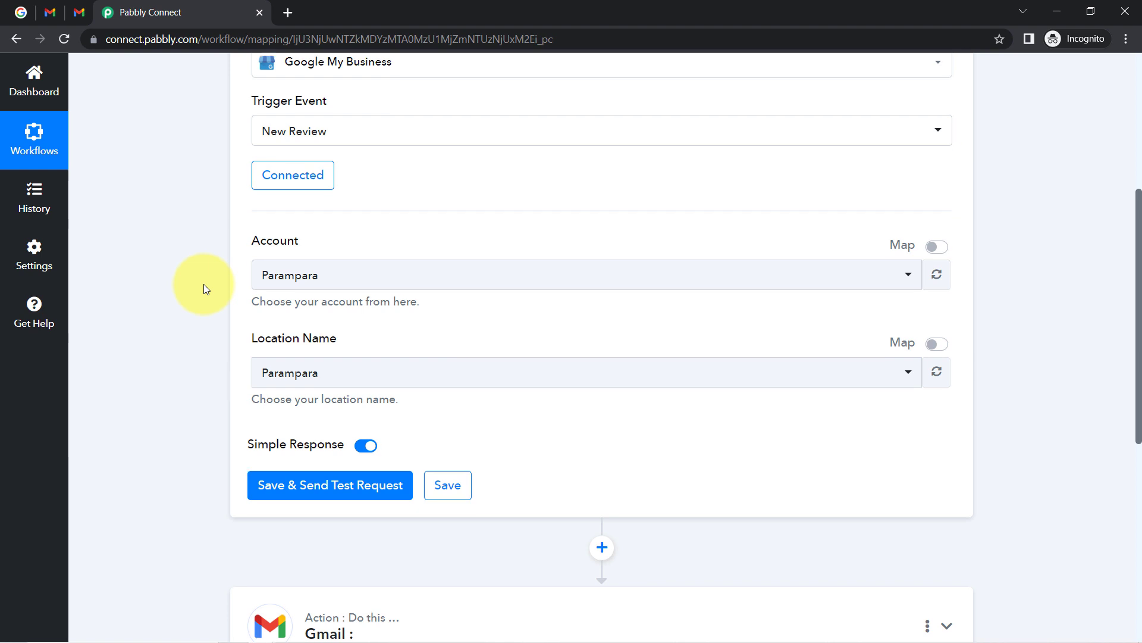
scroll(204, 284, "down", 3)
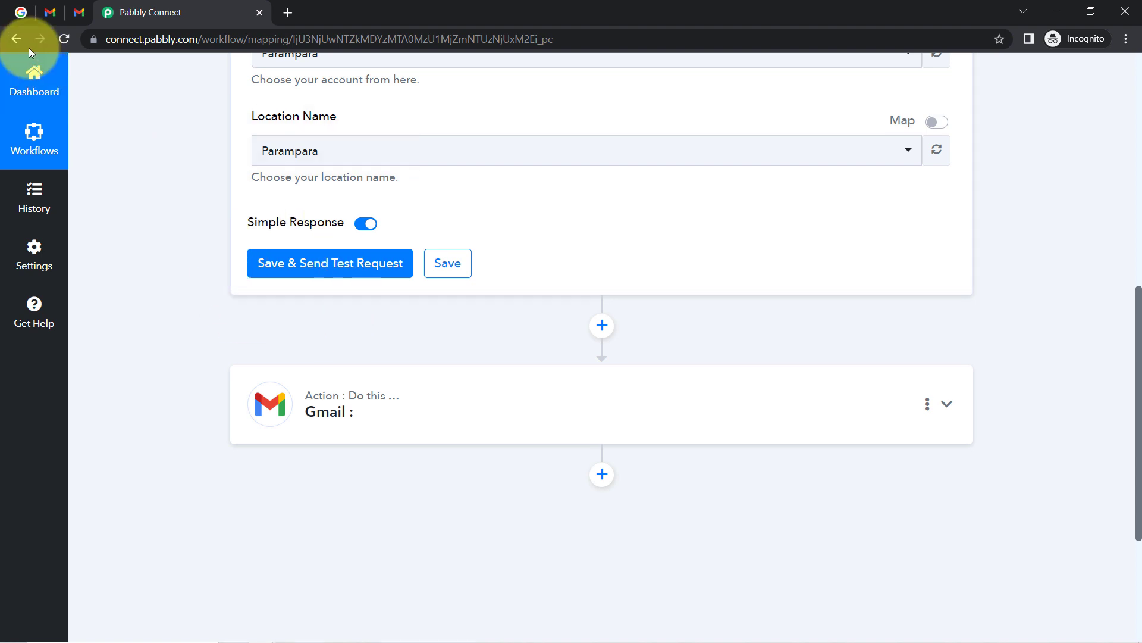
Read the newest Parampara review on Google, then return to the workflow.
left_click(20, 12)
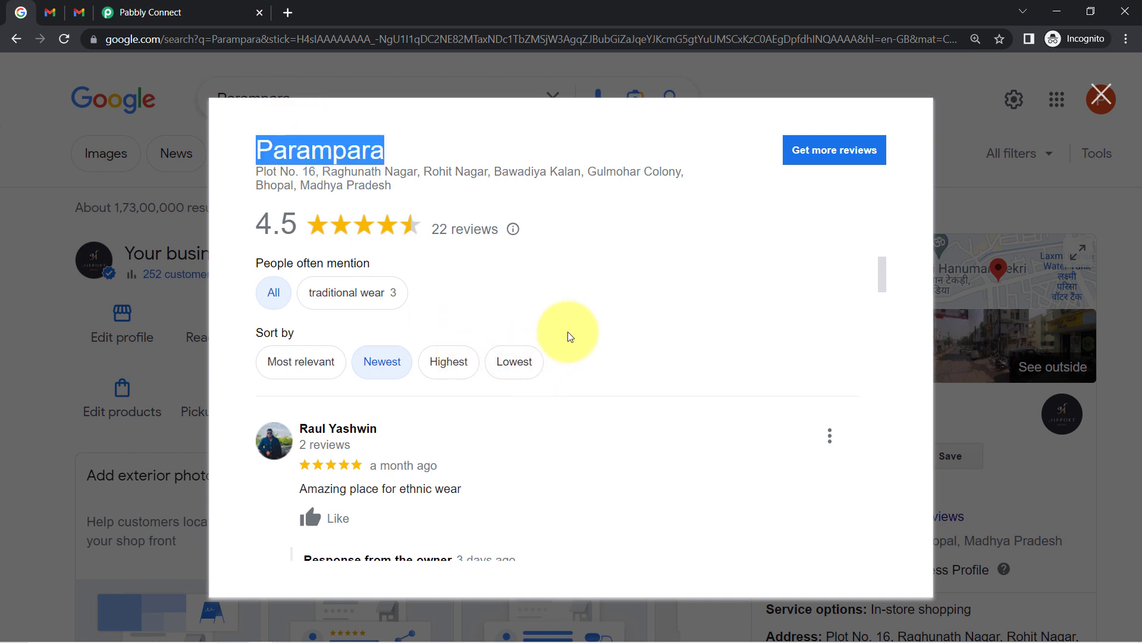
scroll(568, 333, "down", 2)
scroll(476, 351, "up", 1)
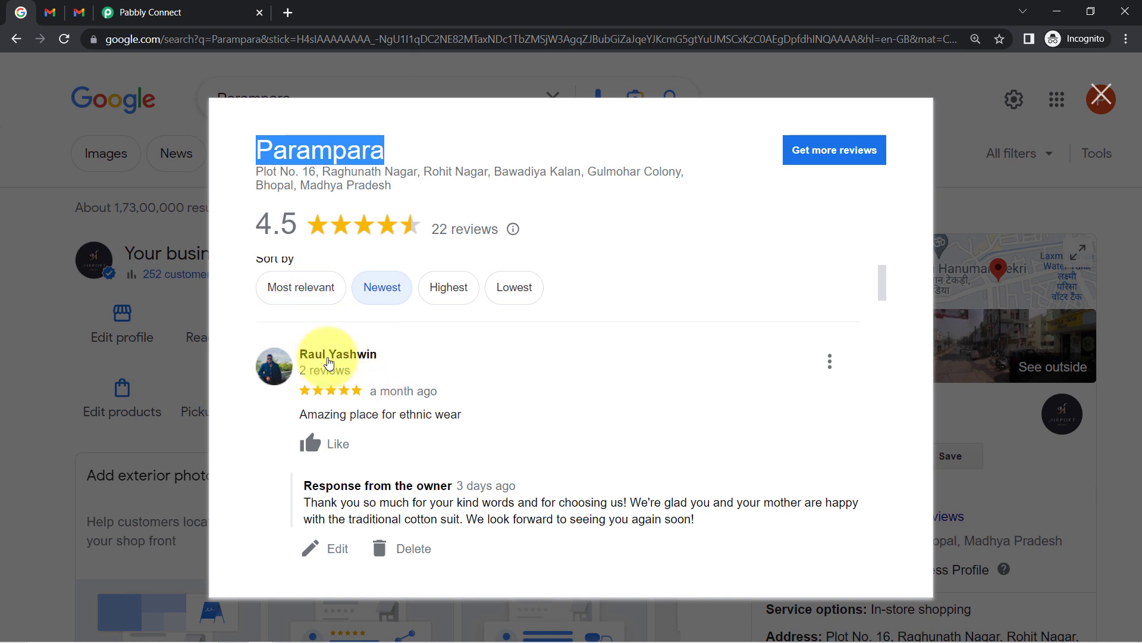
triple_click(320, 418)
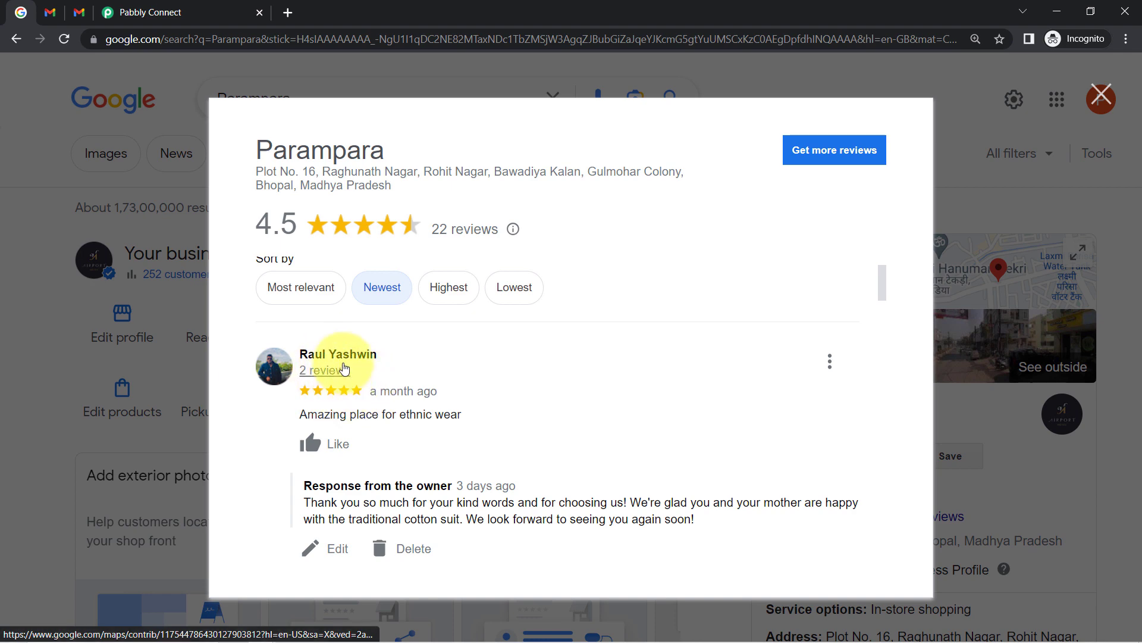
left_click(137, 6)
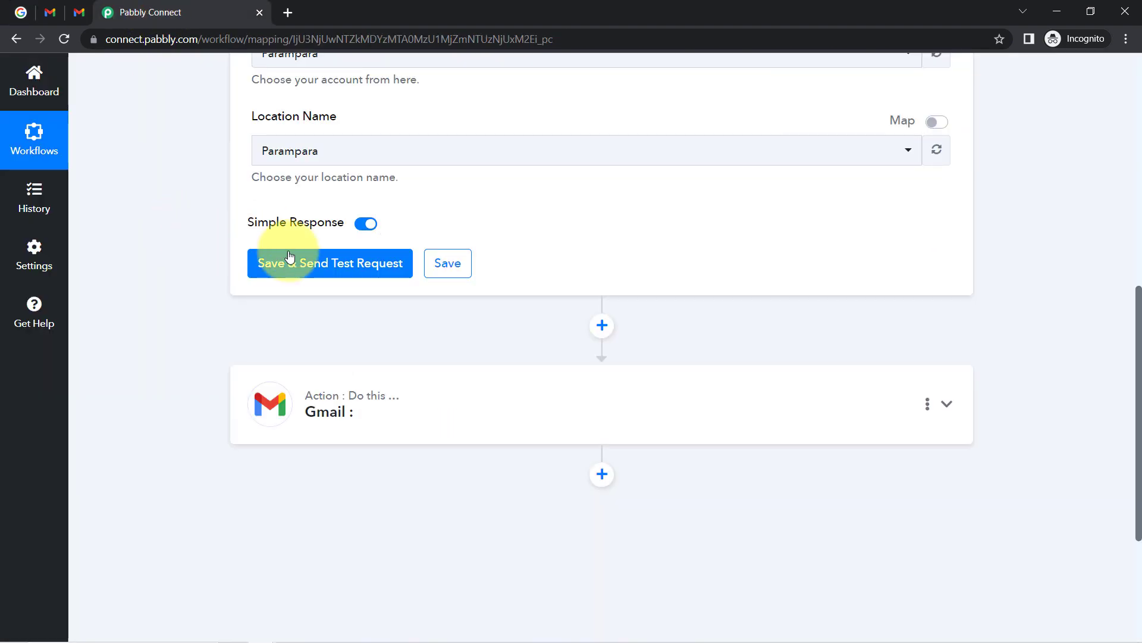
left_click(308, 262)
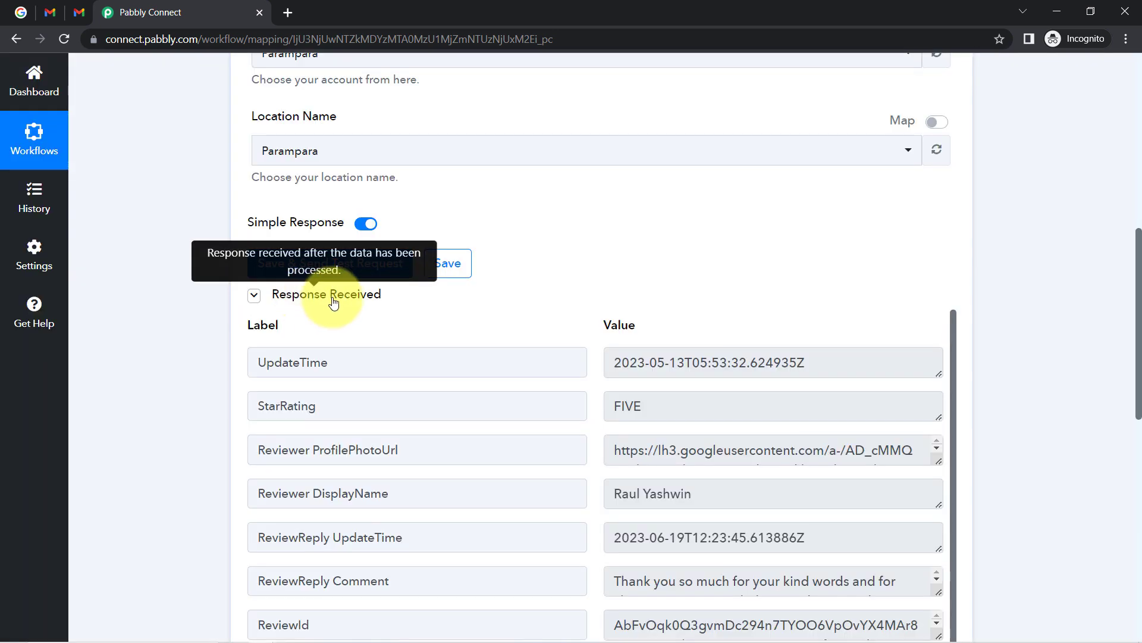
left_click(324, 298)
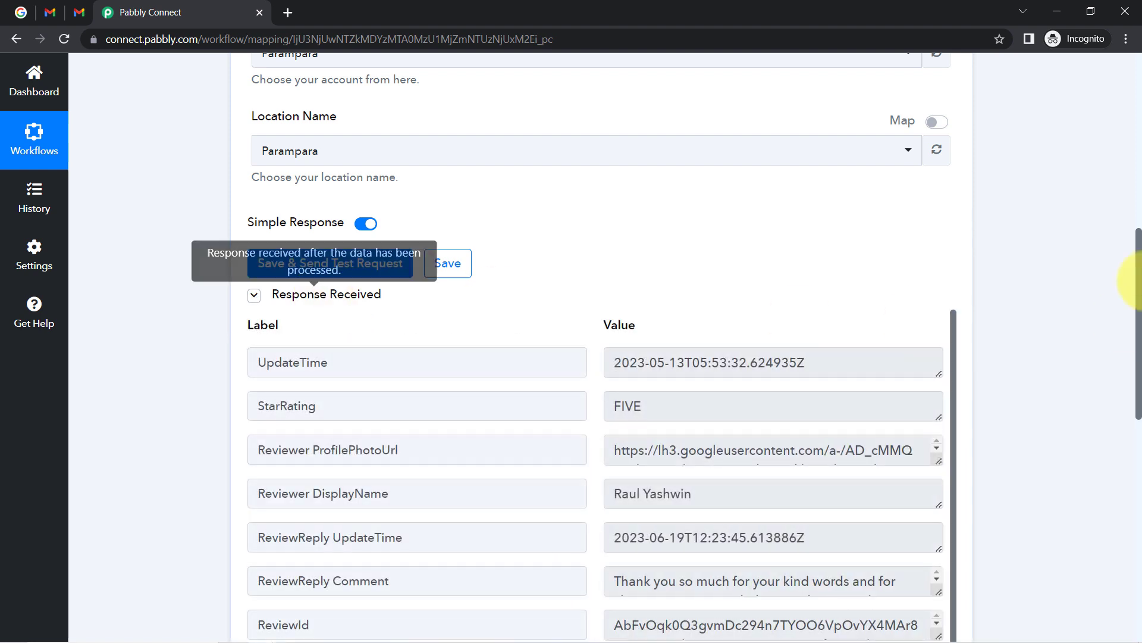
left_click_drag(1136, 255, 1137, 322)
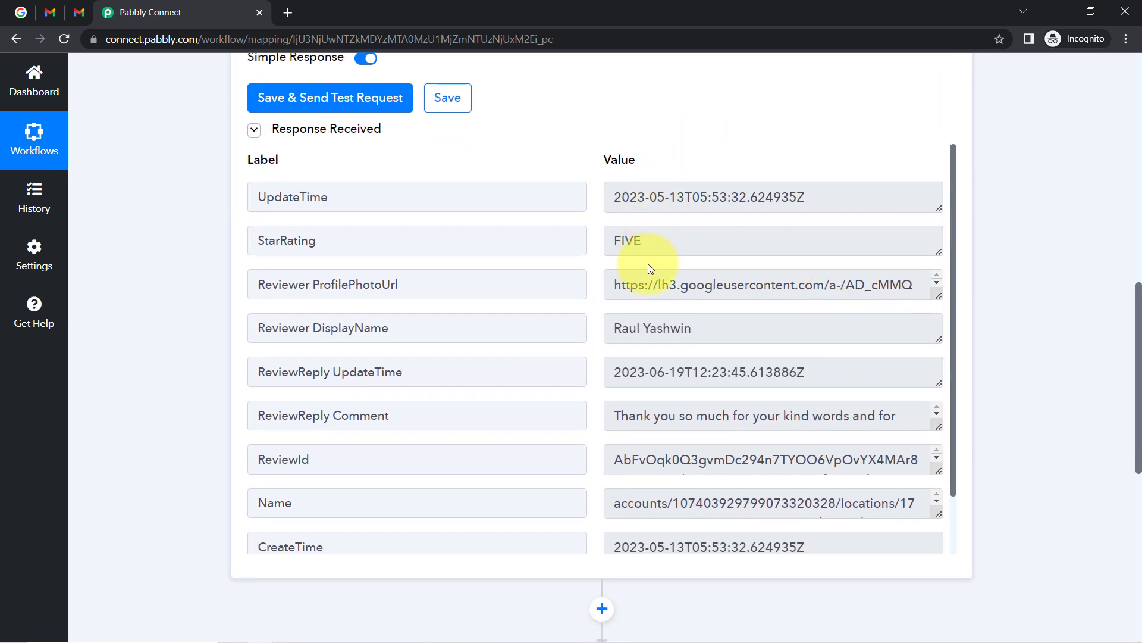
left_click_drag(665, 253, 611, 243)
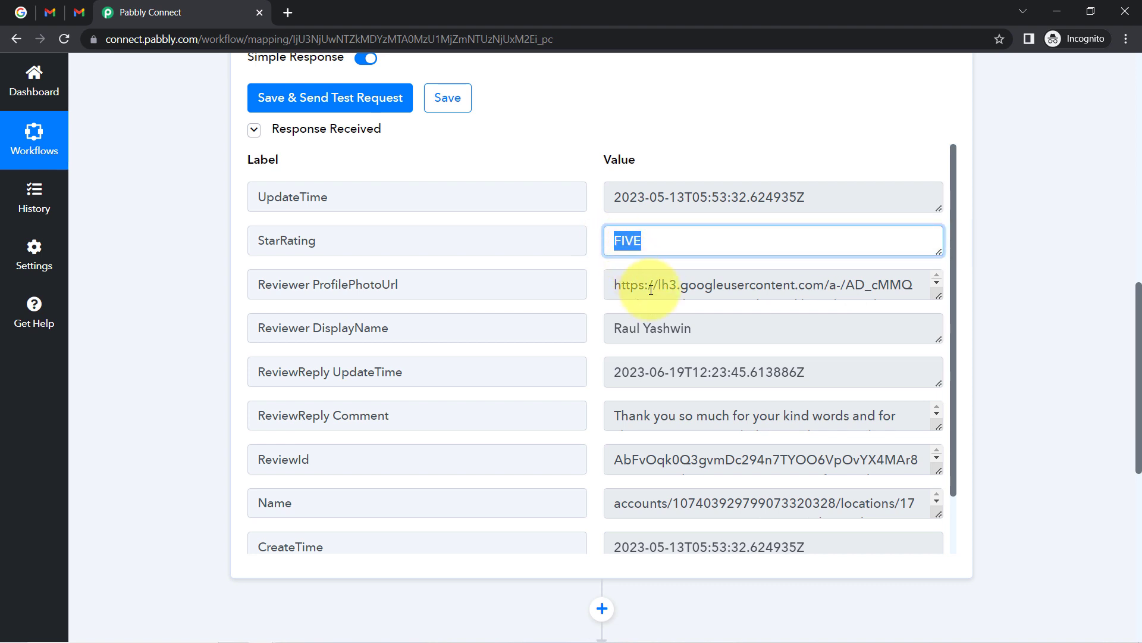
left_click_drag(690, 329, 629, 328)
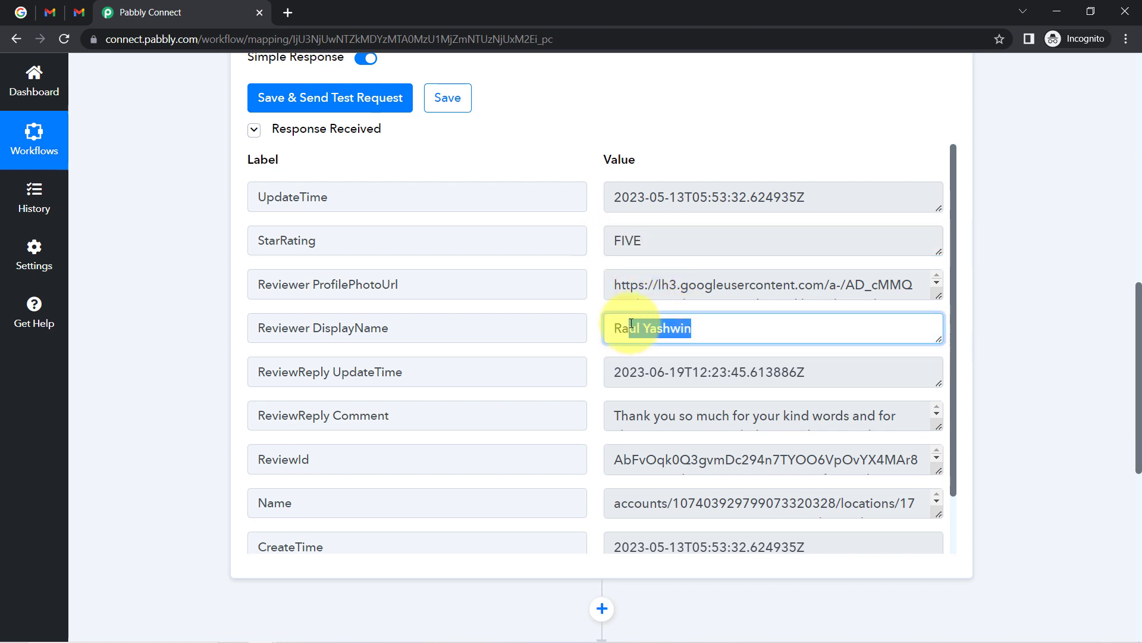
left_click_drag(668, 415, 928, 467)
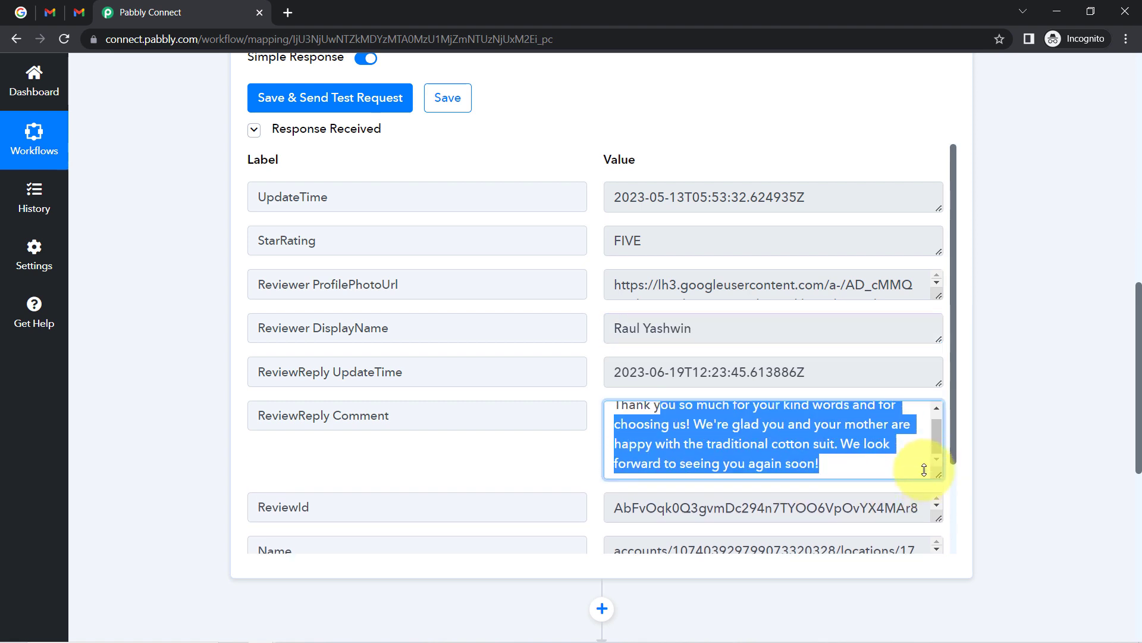
left_click(21, 11)
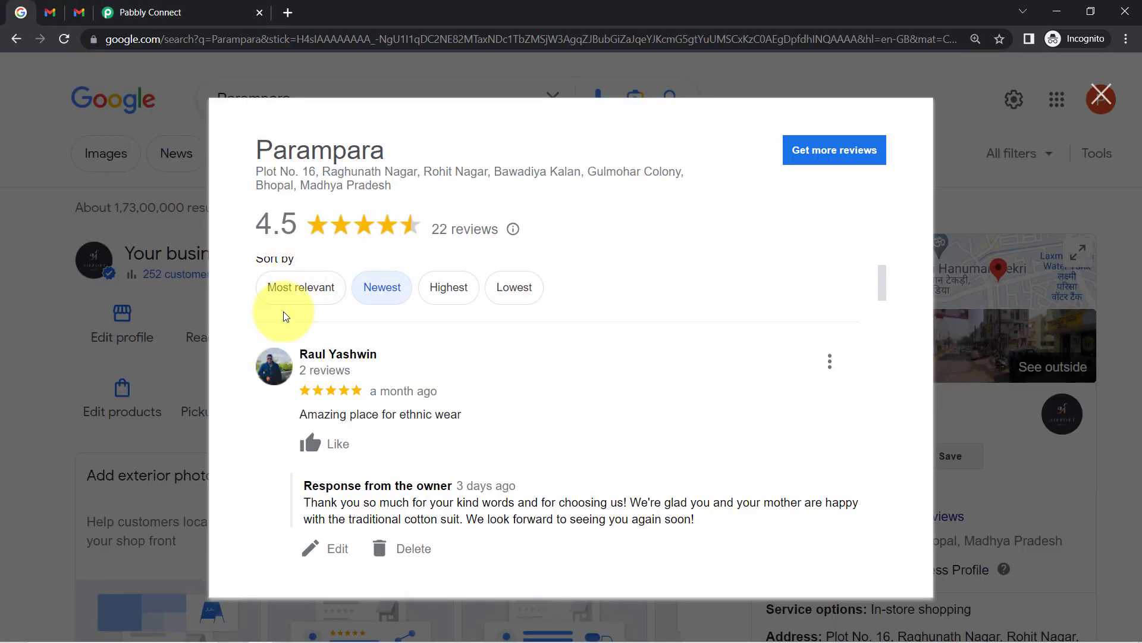
triple_click(351, 505)
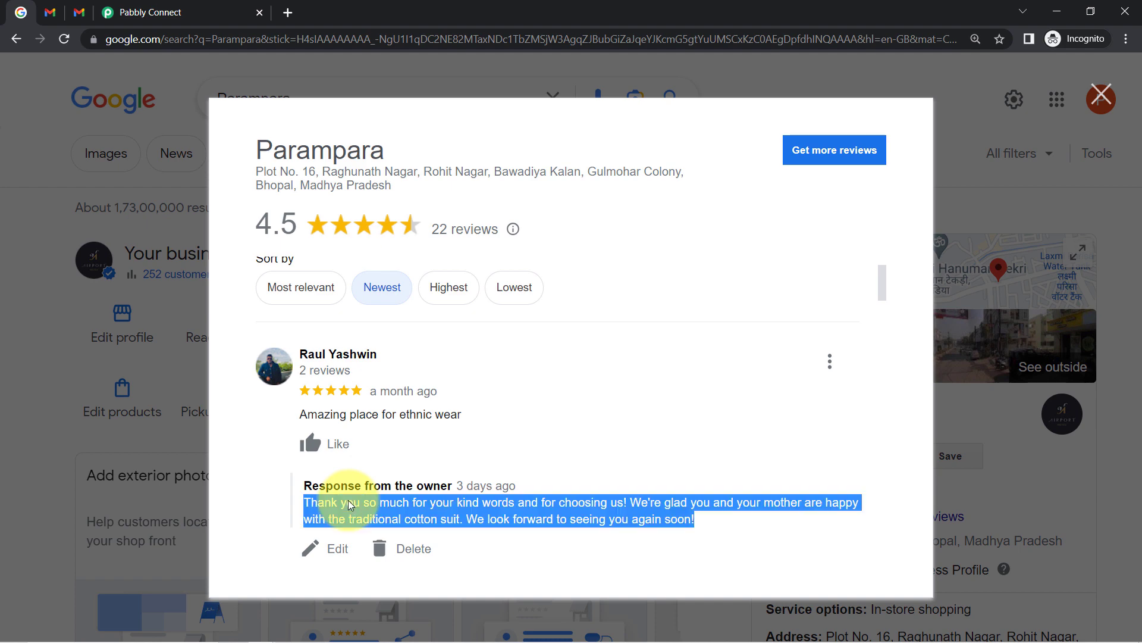
triple_click(347, 415)
left_click(158, 7)
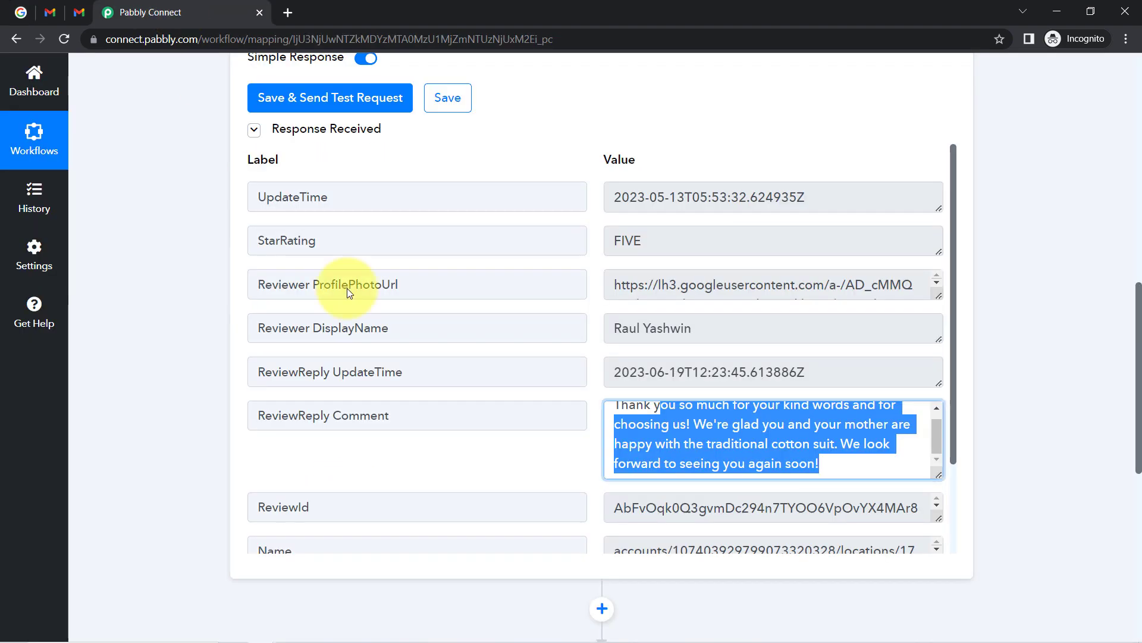
scroll(559, 467, "down", 3)
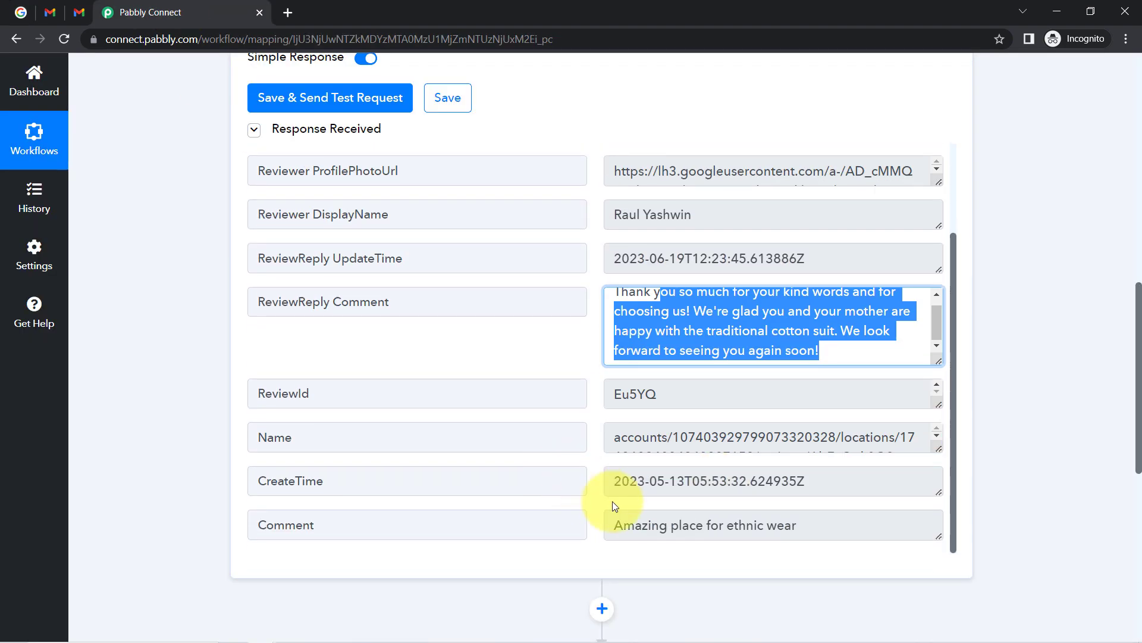
left_click_drag(631, 519, 785, 534)
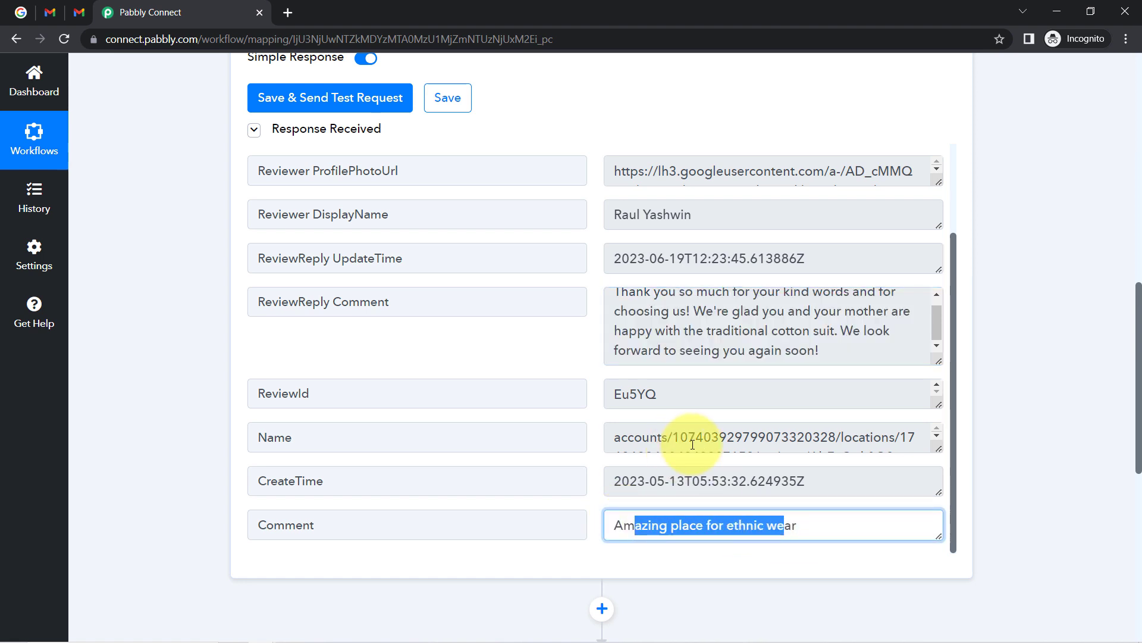
left_click_drag(630, 480, 783, 483)
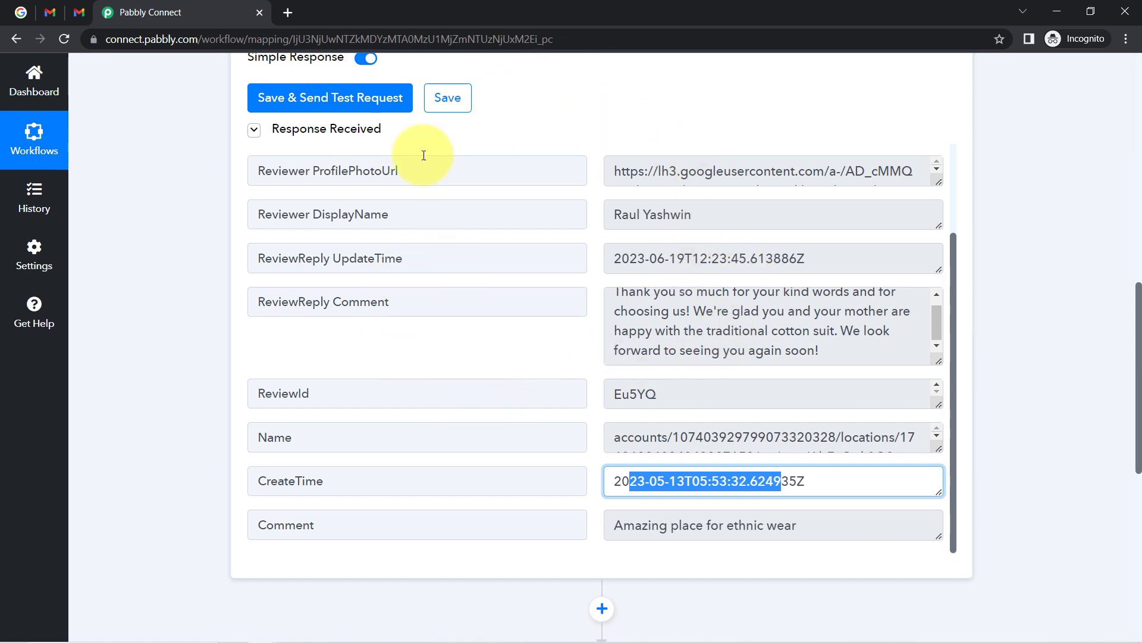
left_click(15, 16)
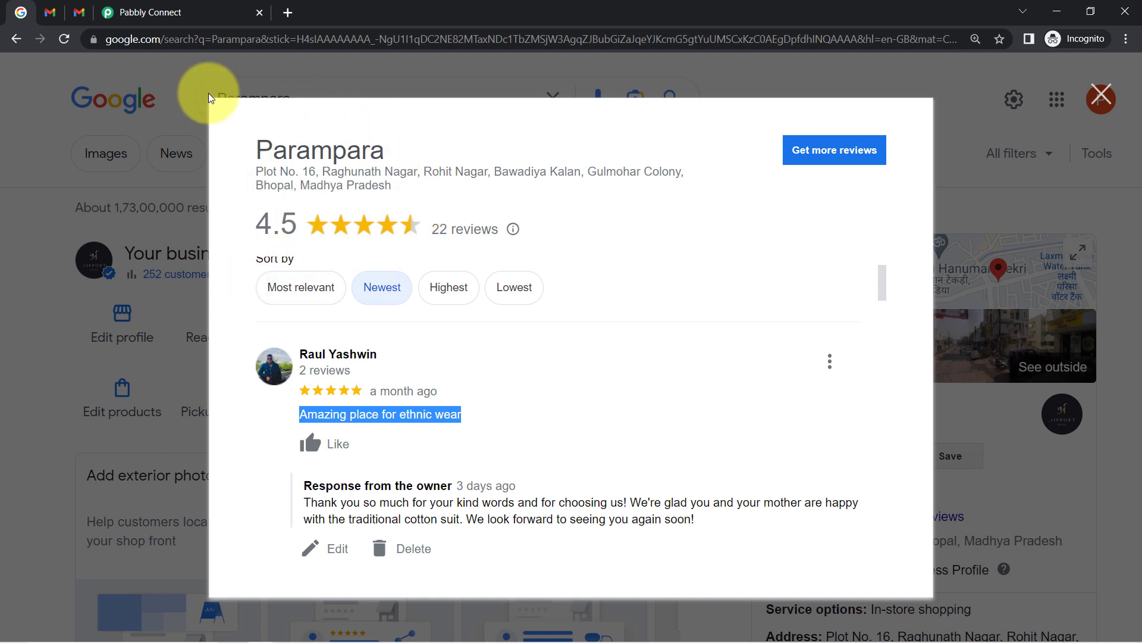
left_click(104, 11)
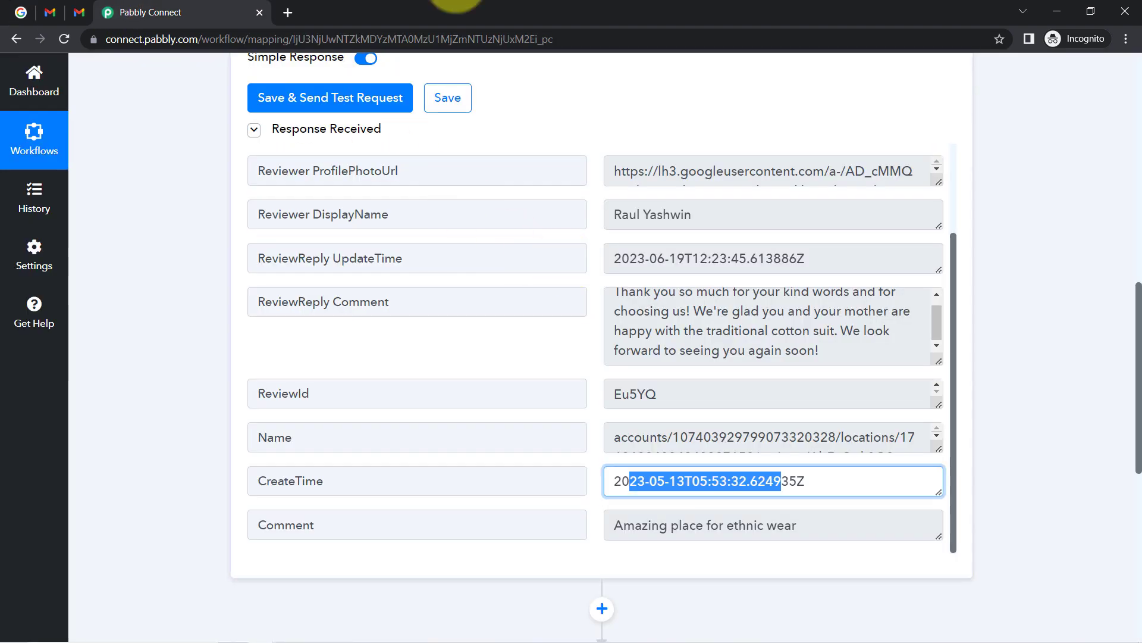
left_click(20, 10)
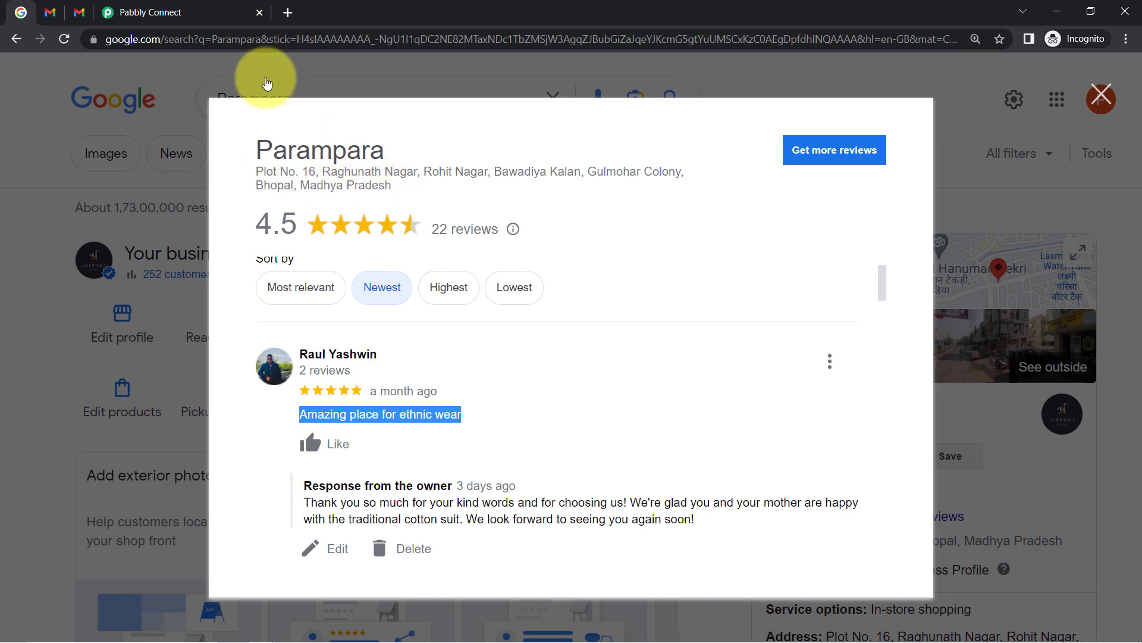
left_click(203, 6)
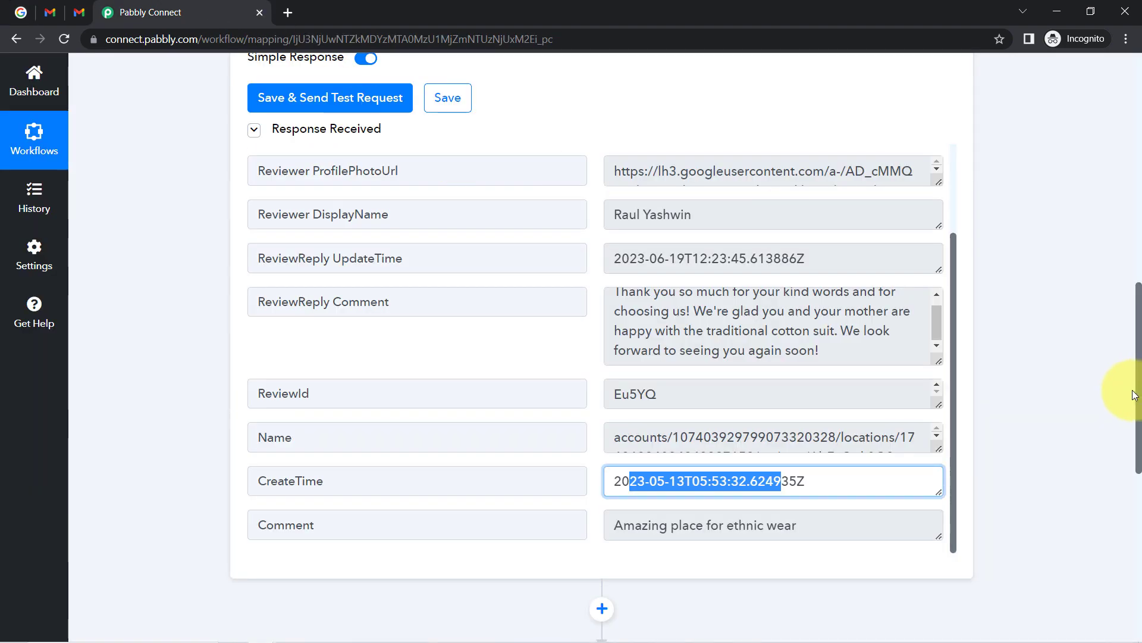
left_click_drag(1139, 397, 1114, 191)
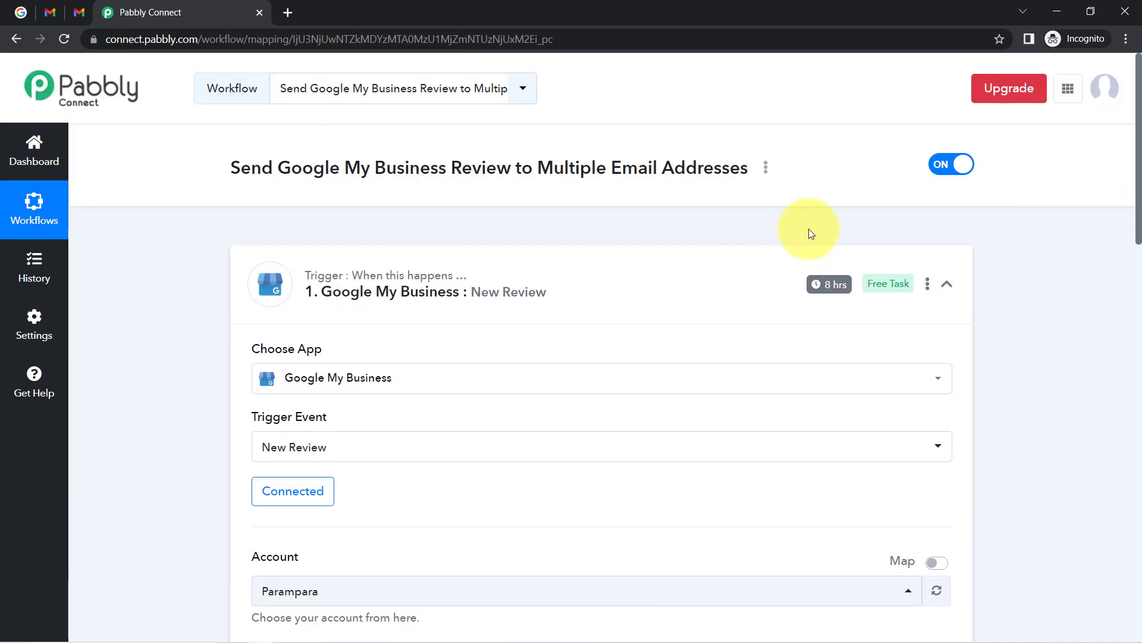
Collapse the New Review trigger step to reveal the unconfigured Gmail action below.
mouse_move(830, 290)
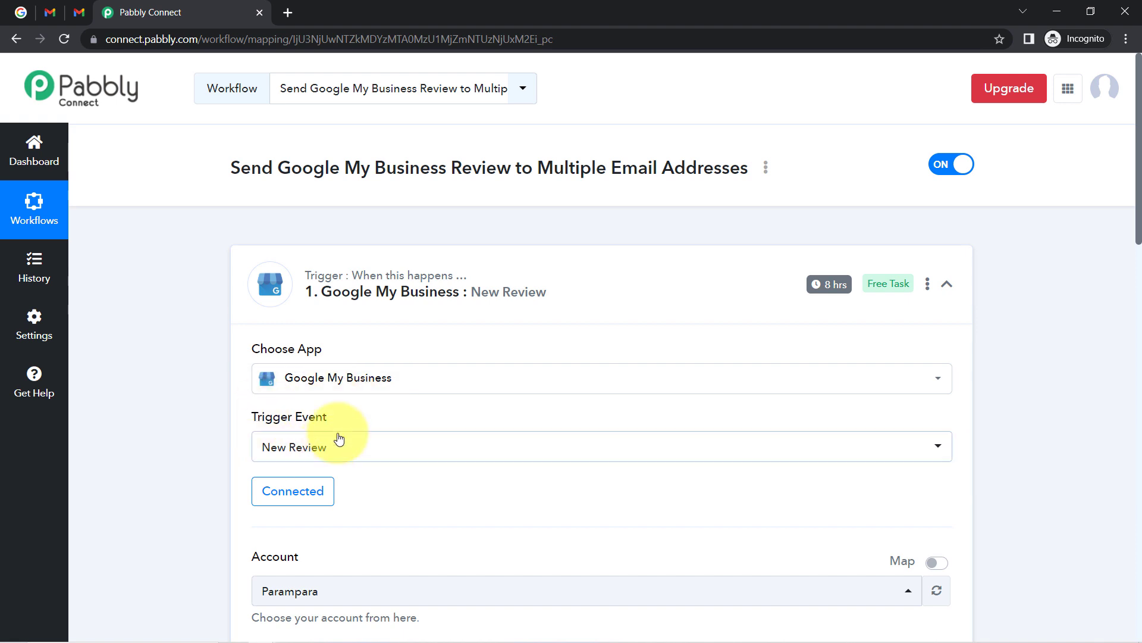
mouse_move(341, 277)
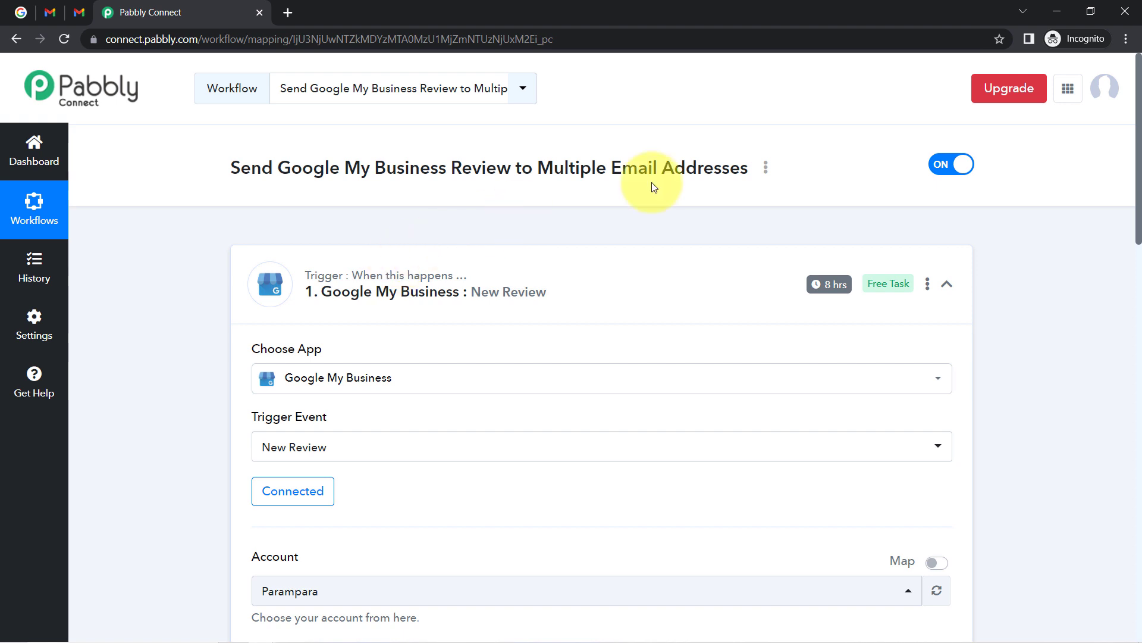
mouse_move(881, 291)
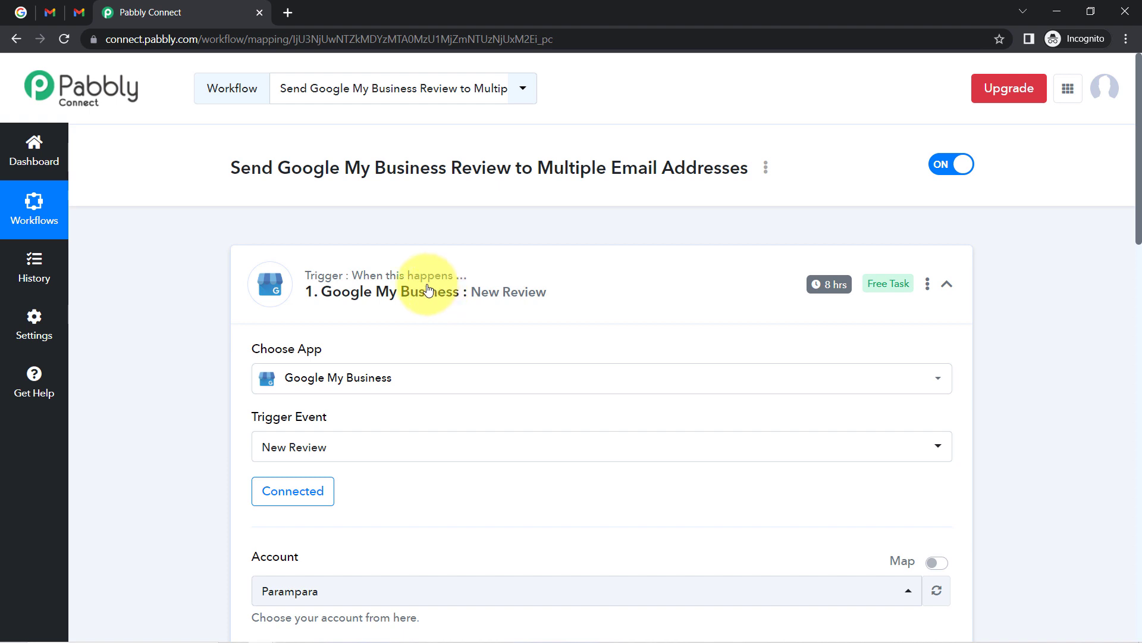
left_click(427, 289)
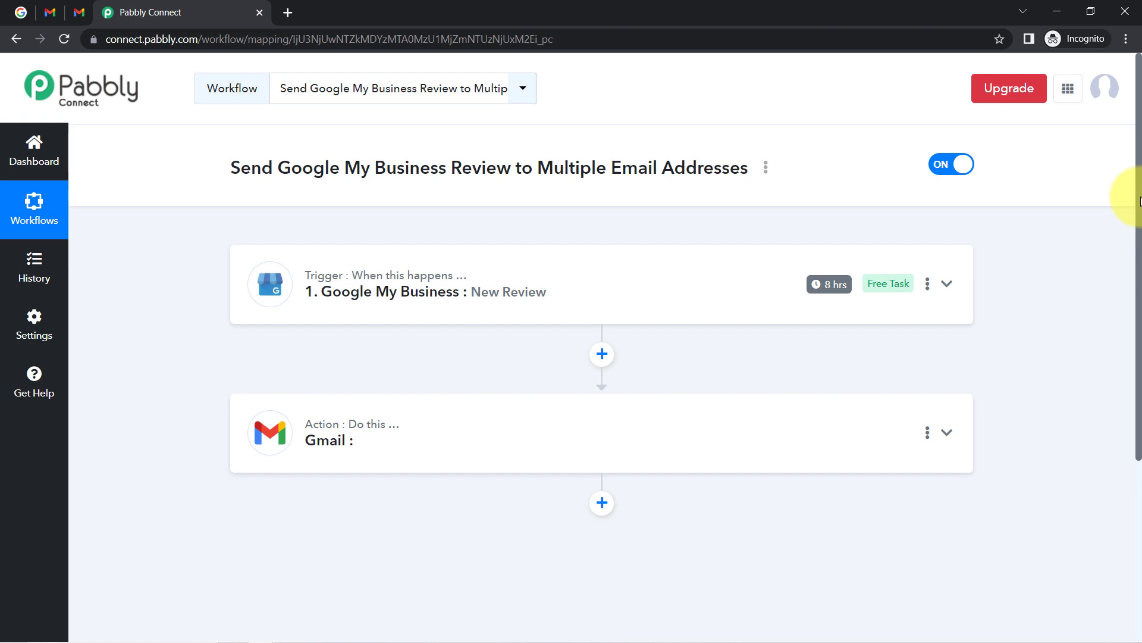
Set the Gmail action step's Action Event to Send Email.
left_click_drag(1138, 200, 1135, 344)
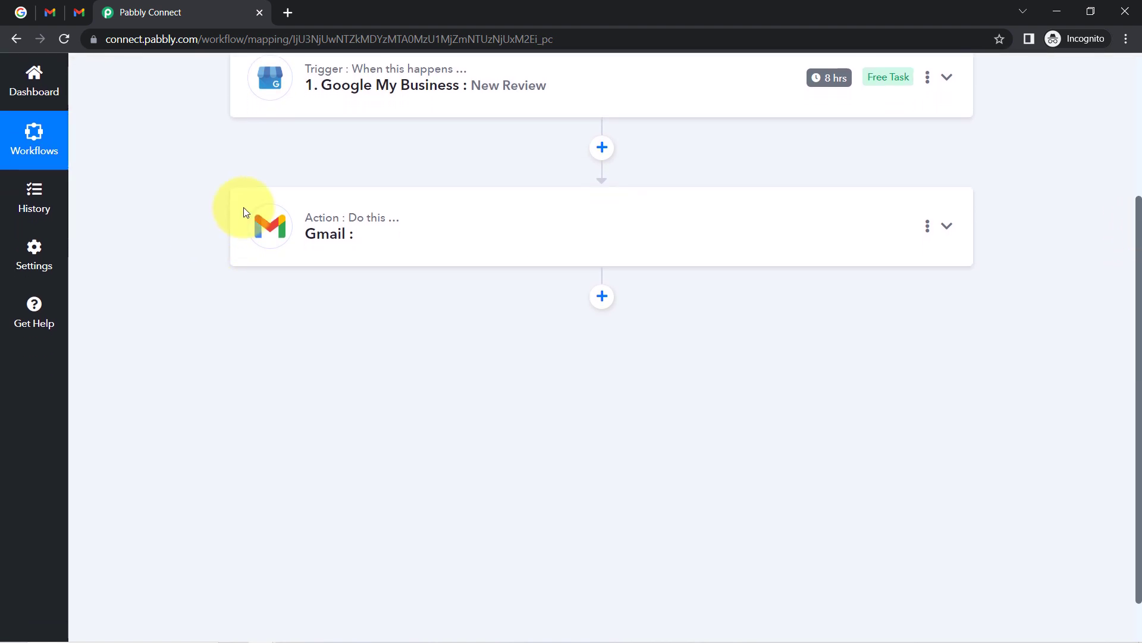
left_click(325, 217)
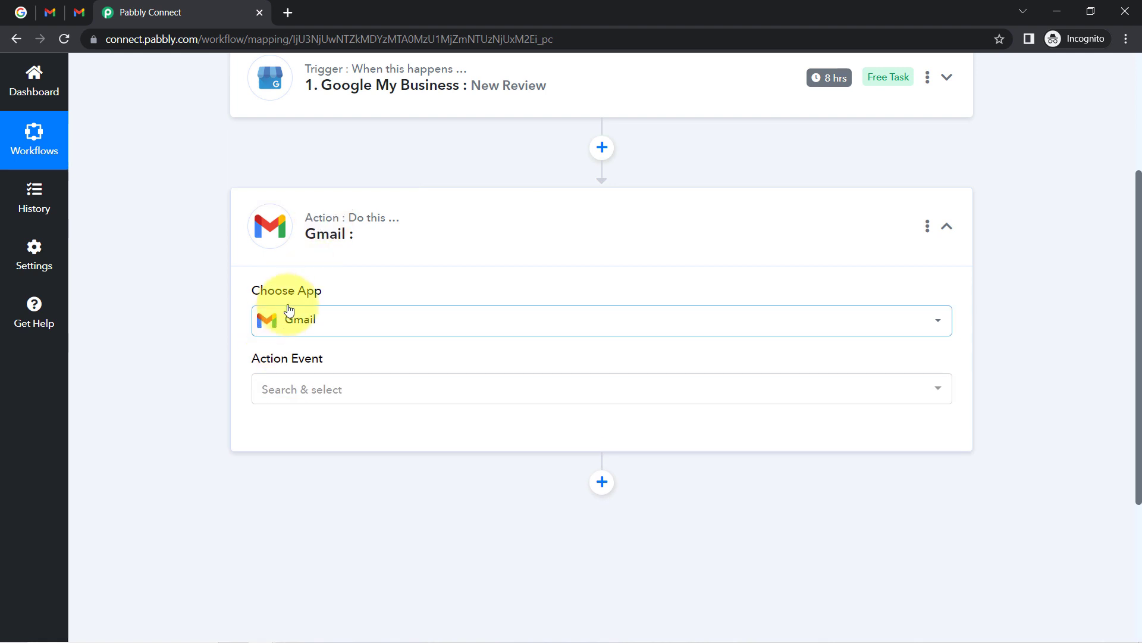
left_click(288, 389)
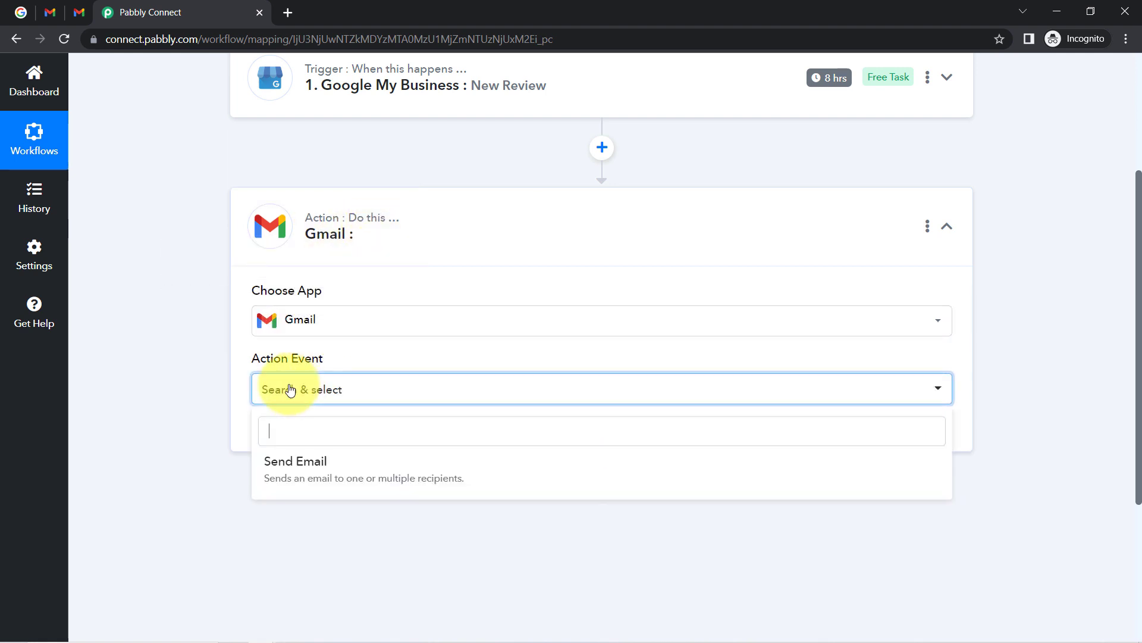
left_click(299, 463)
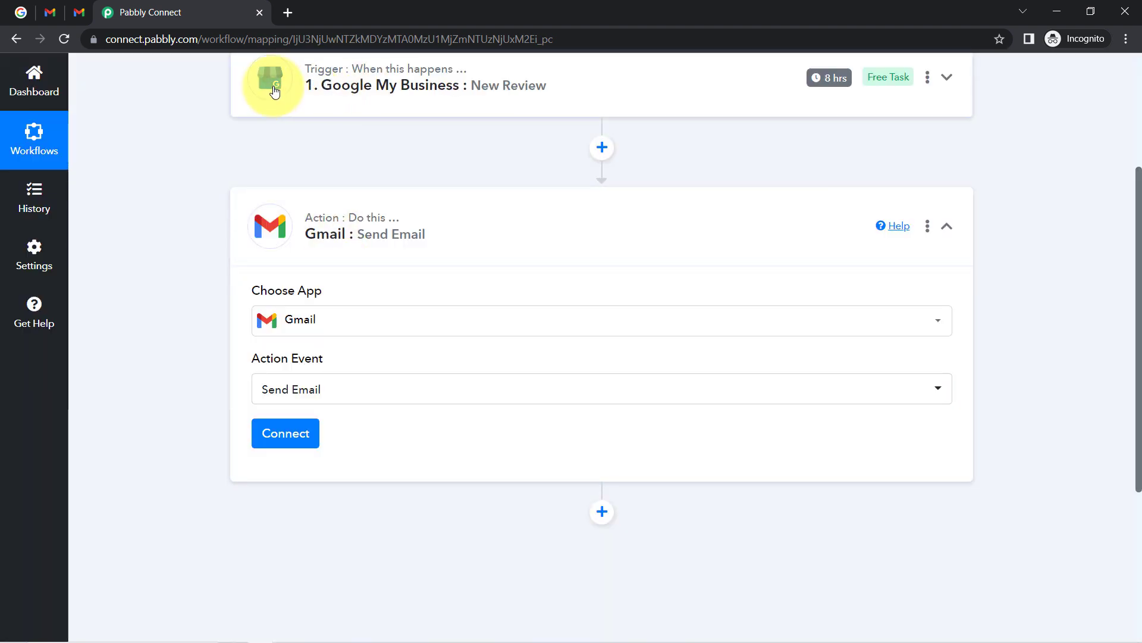
Connect the step through the existing Gmail #5 connection and save it.
left_click(276, 441)
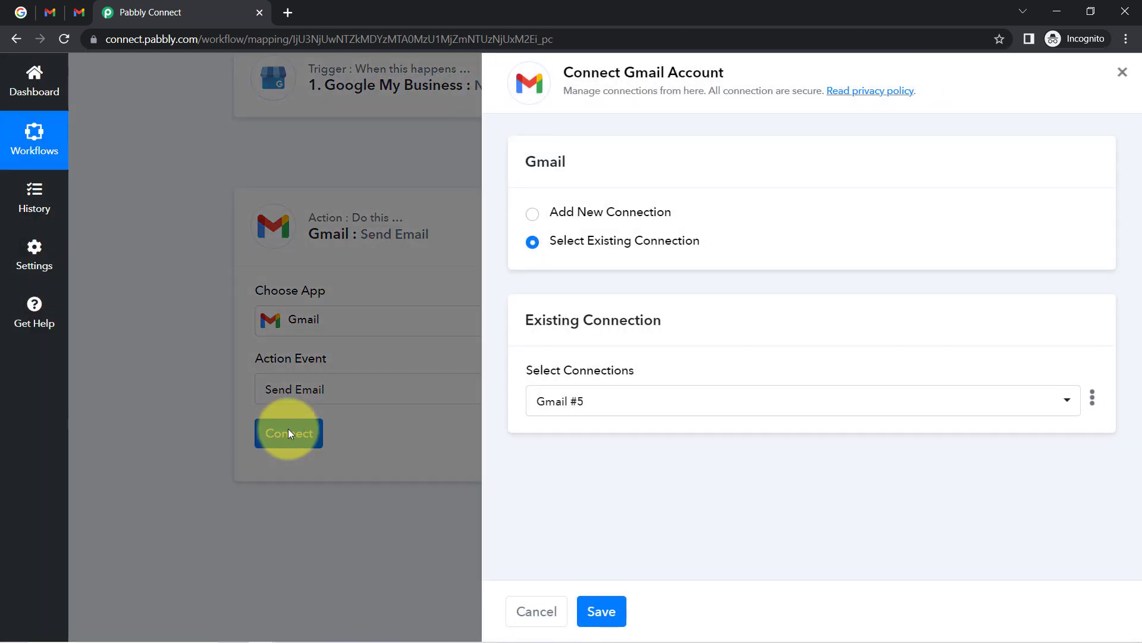
left_click(611, 211)
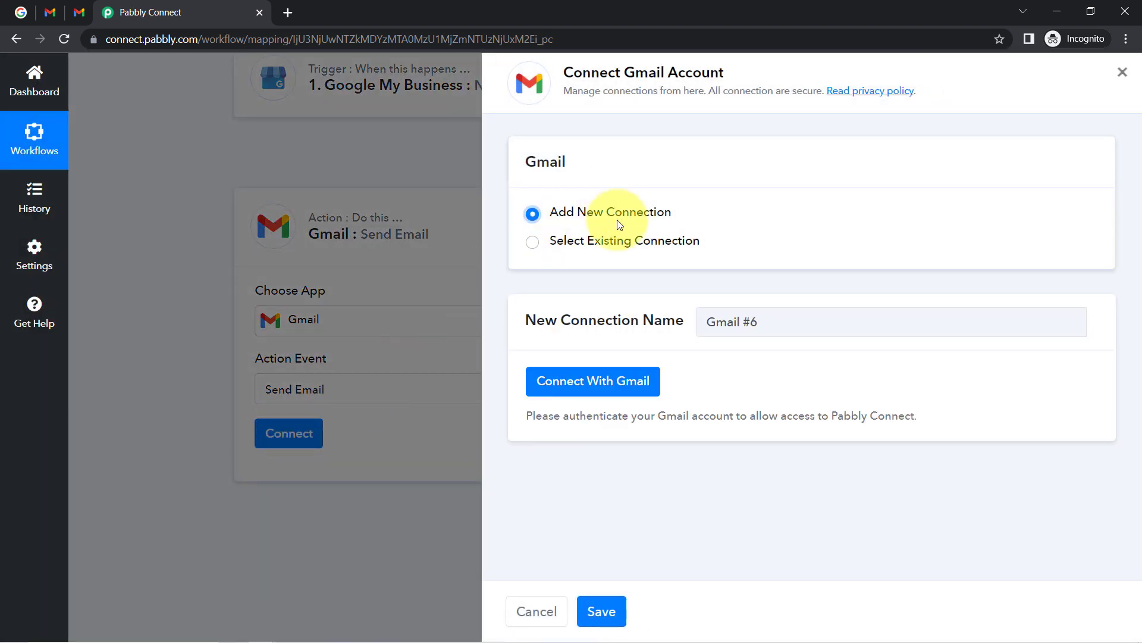
left_click(592, 386)
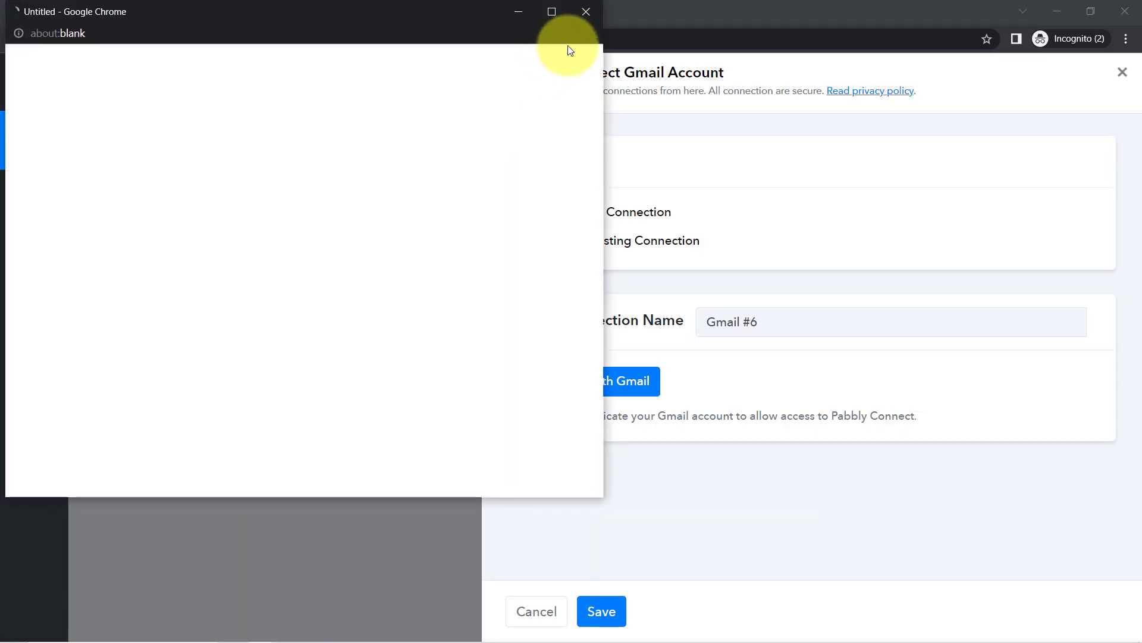
left_click(580, 20)
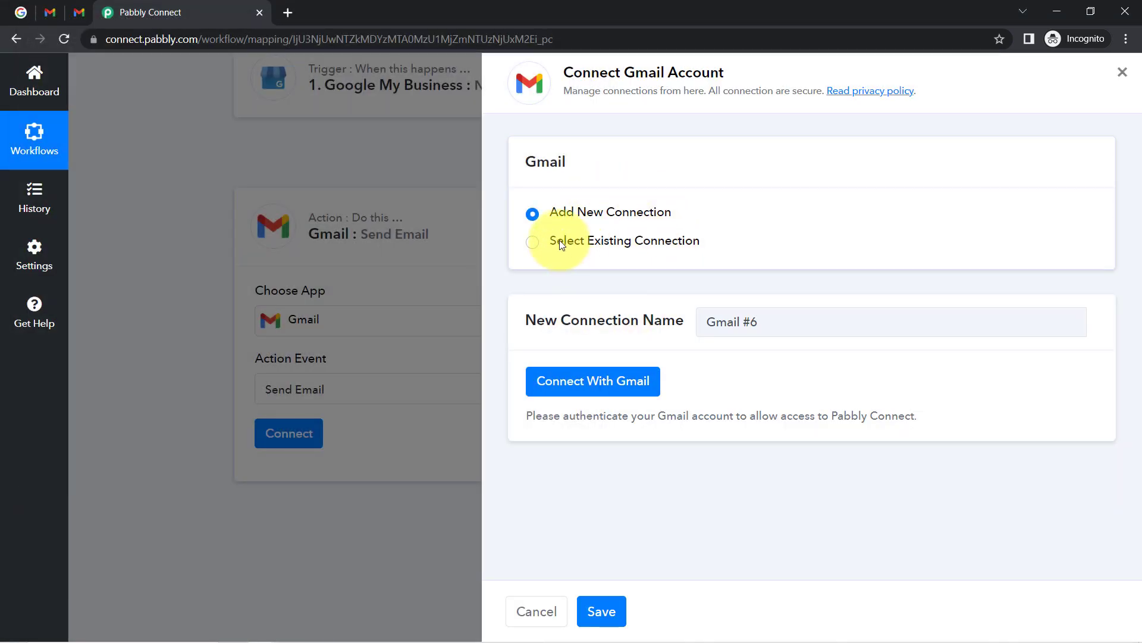
left_click(584, 240)
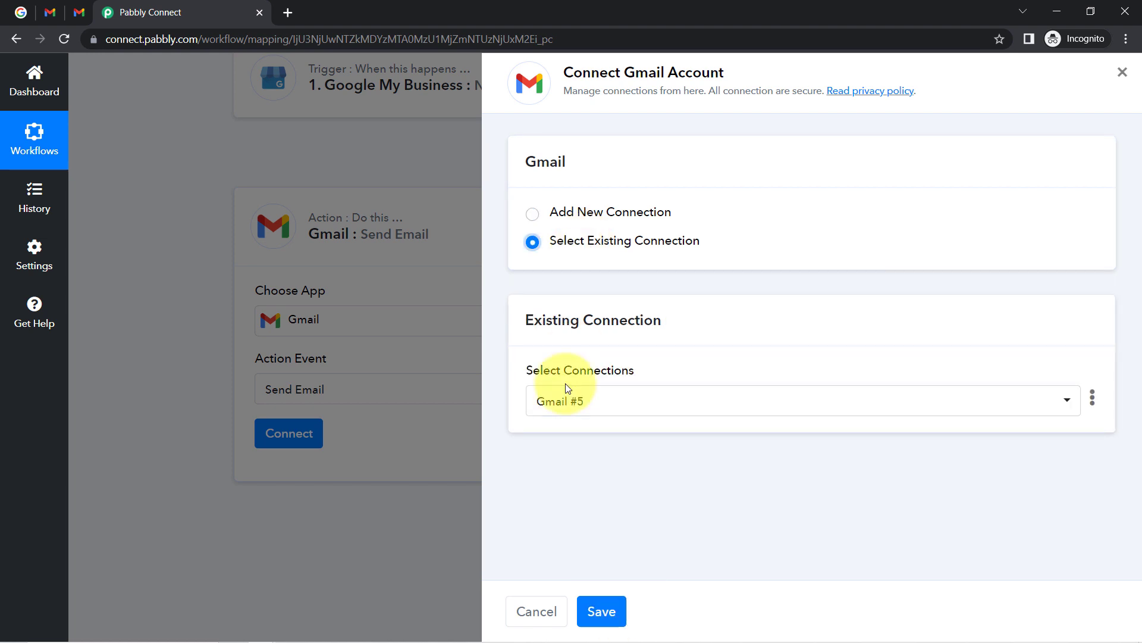
left_click(576, 395)
left_click(564, 357)
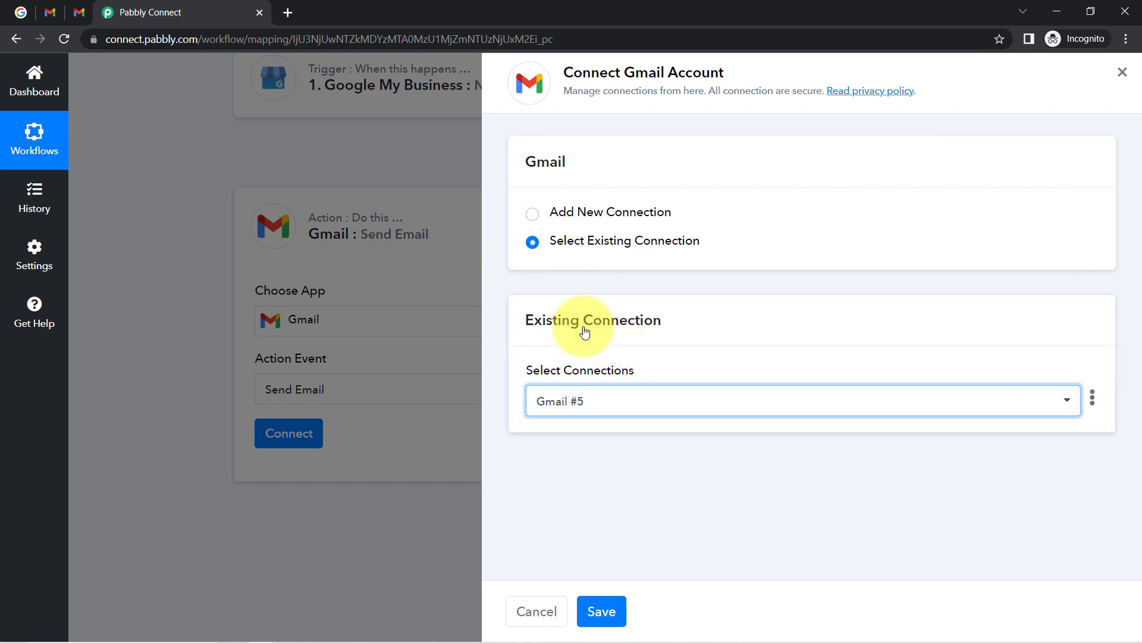
left_click(613, 605)
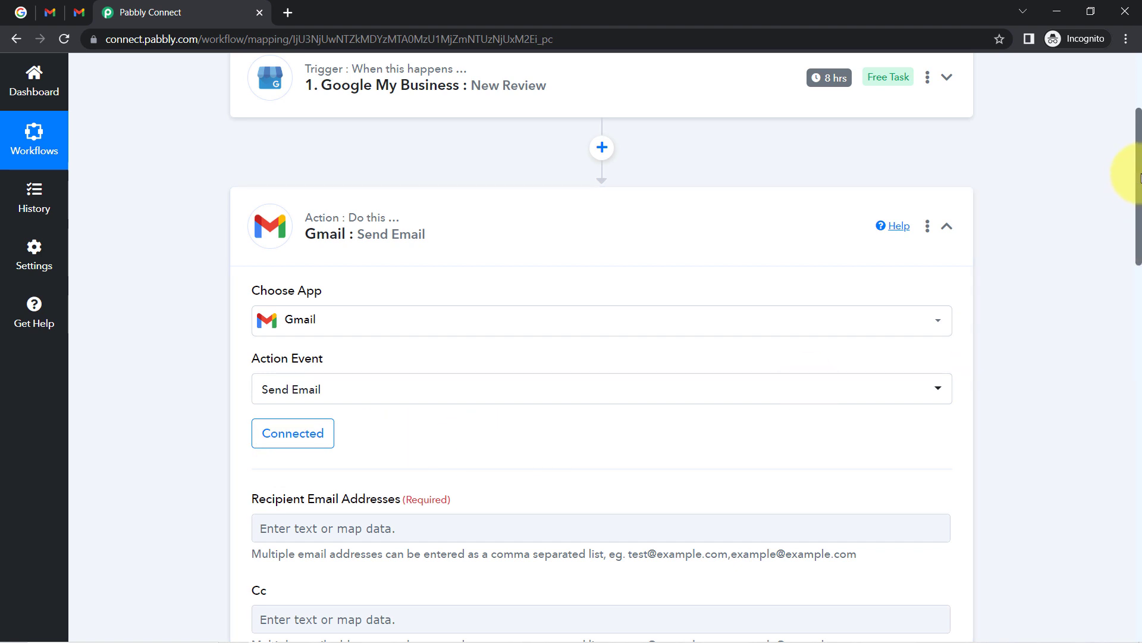
scroll(1138, 179, "down", 5)
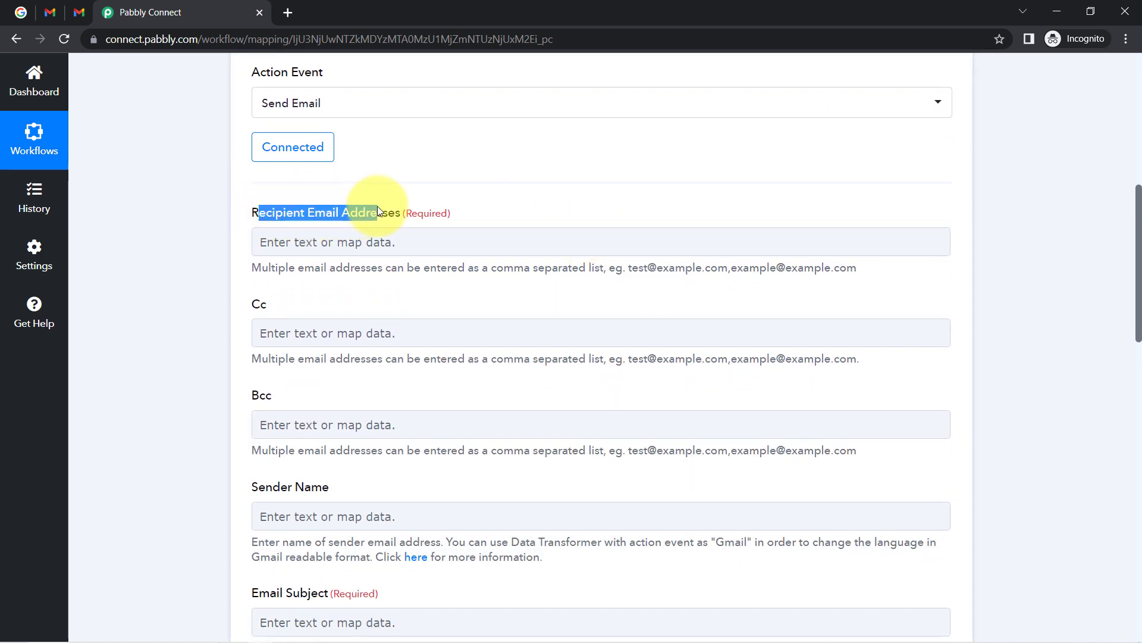
left_click_drag(423, 208, 436, 213)
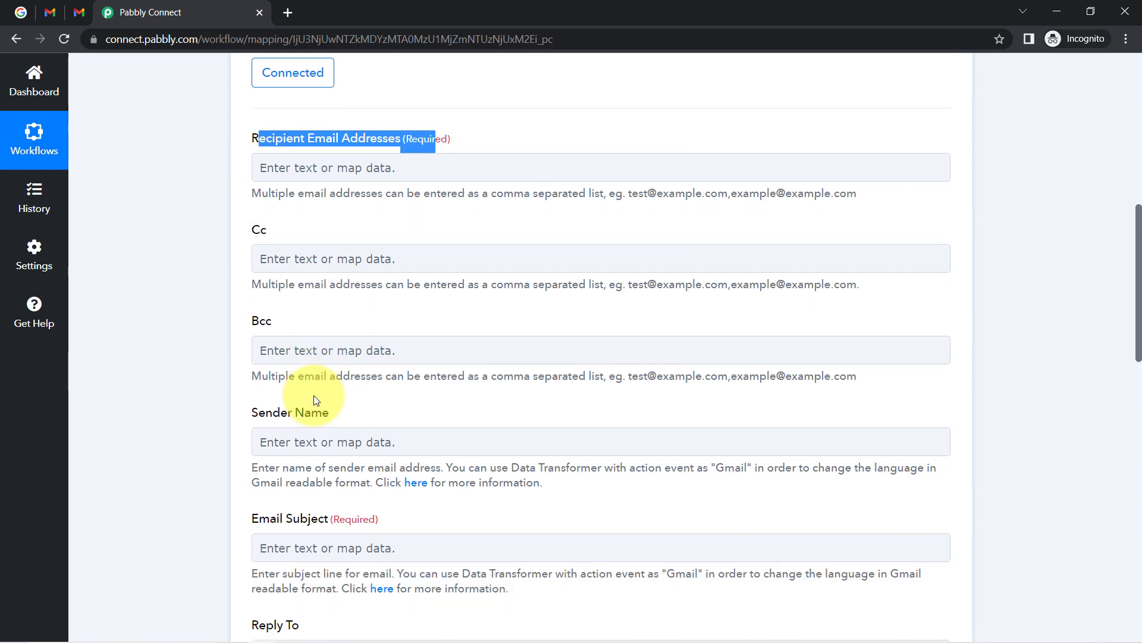
scroll(313, 428, "down", 3)
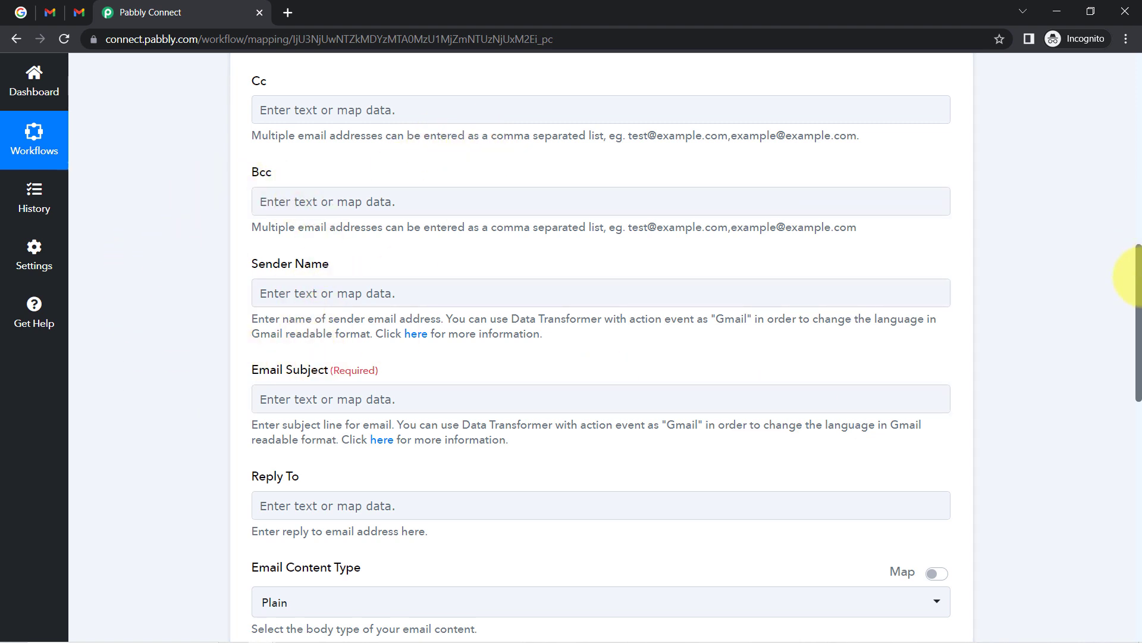
left_click_drag(1138, 283, 1117, 225)
left_click_drag(259, 187, 444, 182)
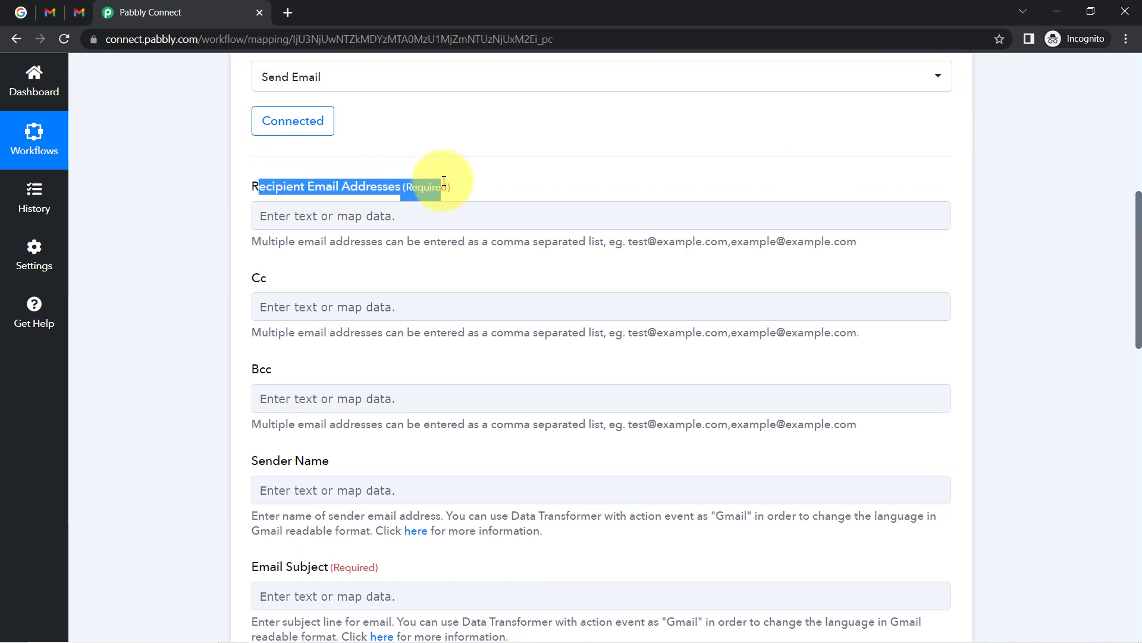
left_click(423, 215)
left_click(482, 181)
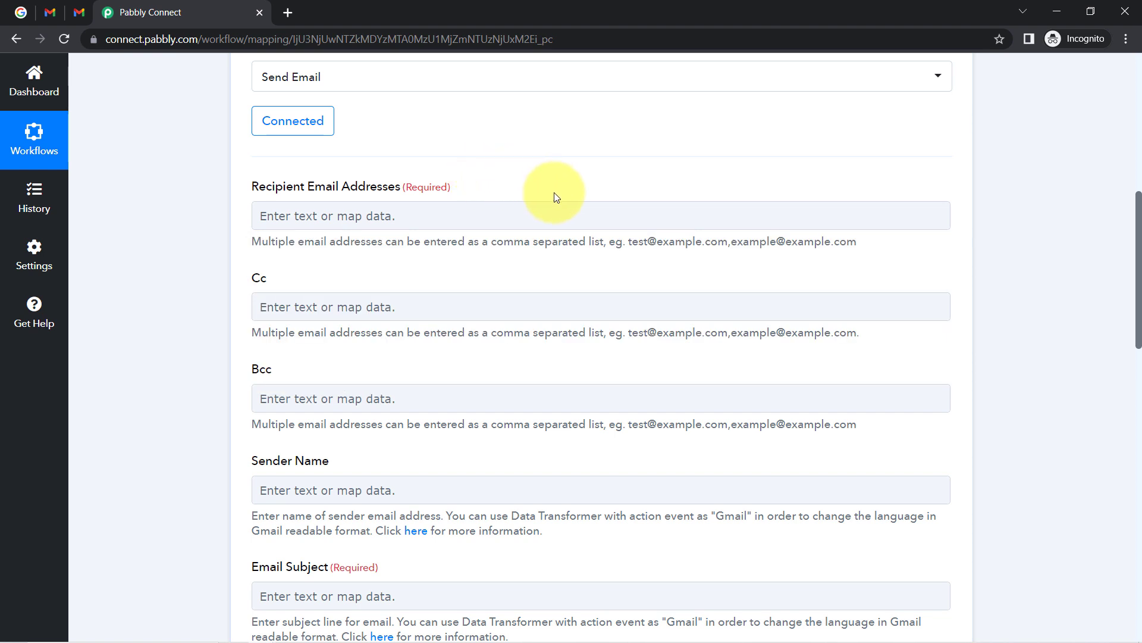
left_click_drag(627, 247, 838, 244)
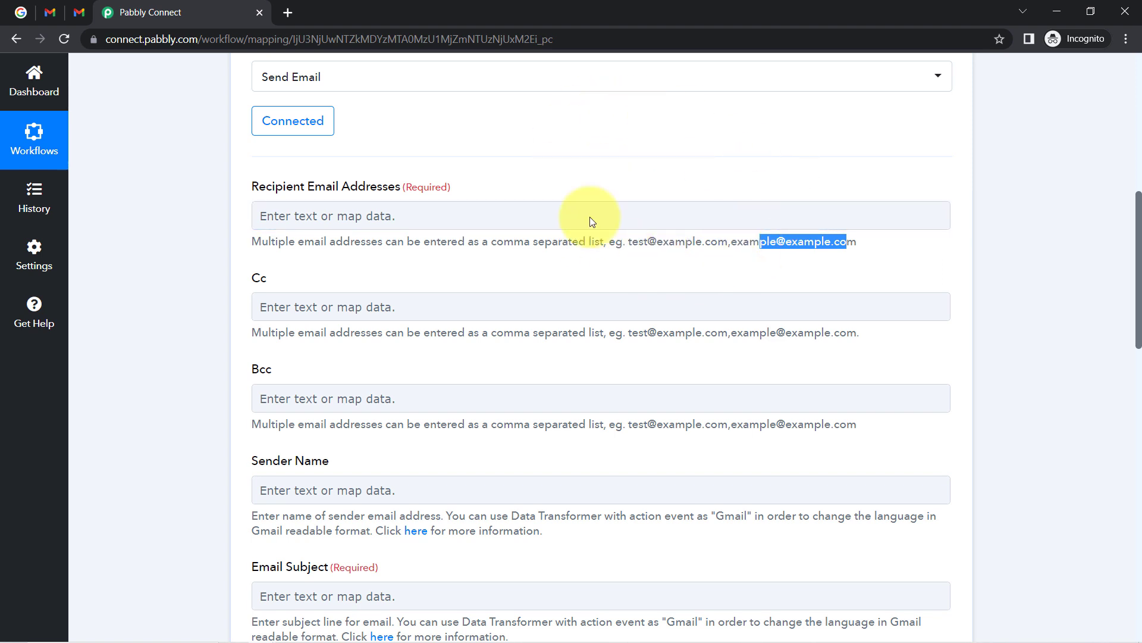
left_click_drag(630, 242, 834, 242)
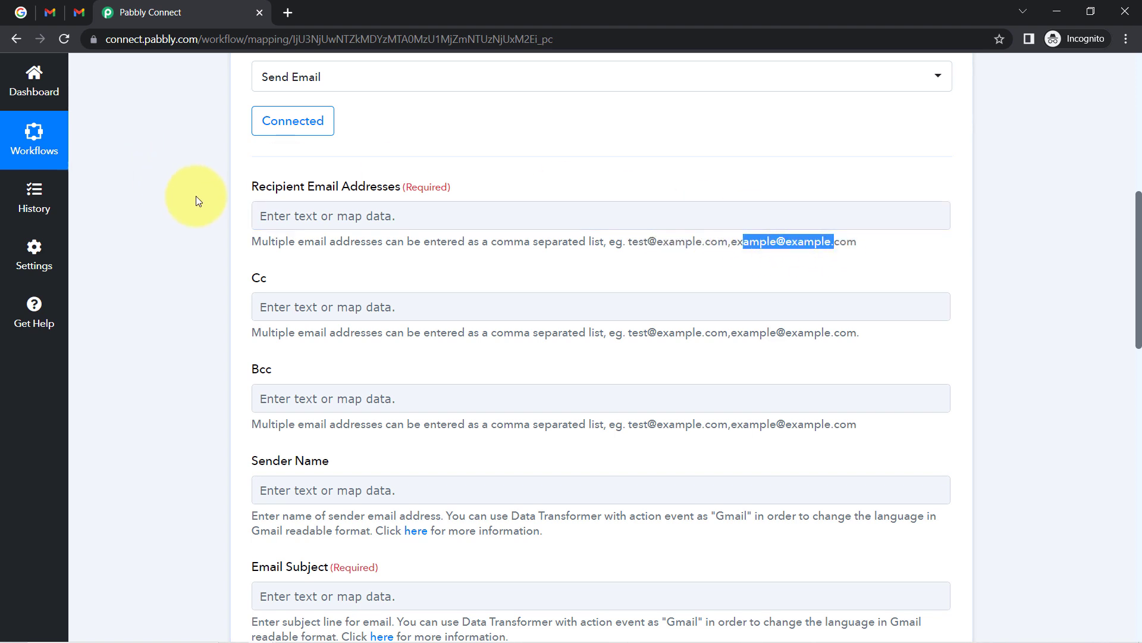
Enter two comma-separated recipient addresses, taking the second one from the Gmail inbox tab.
left_click(336, 216)
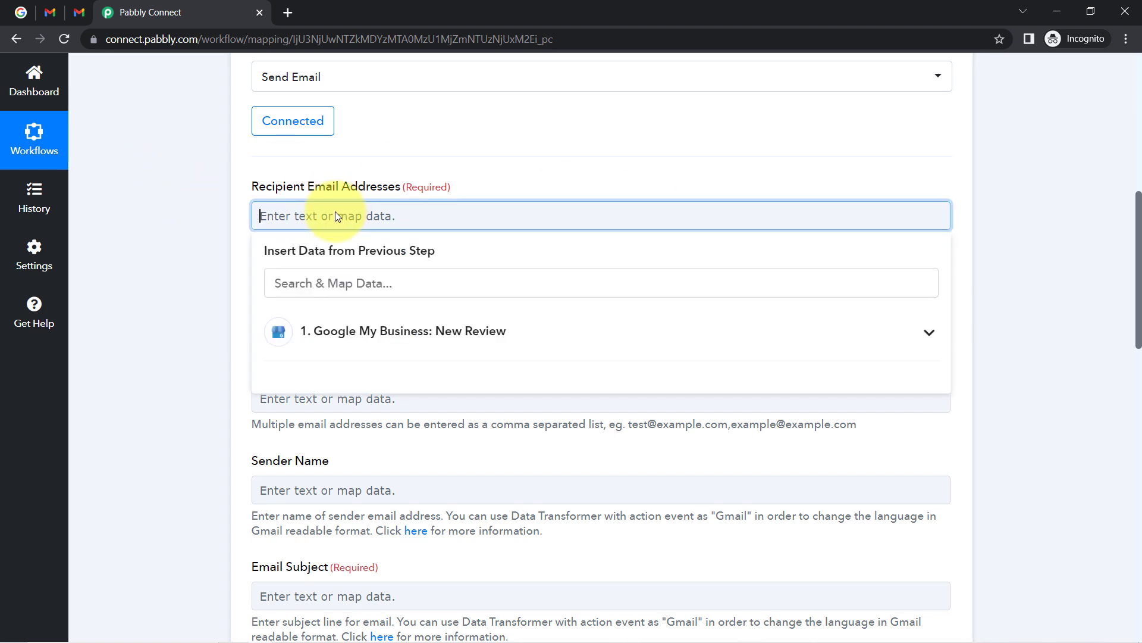
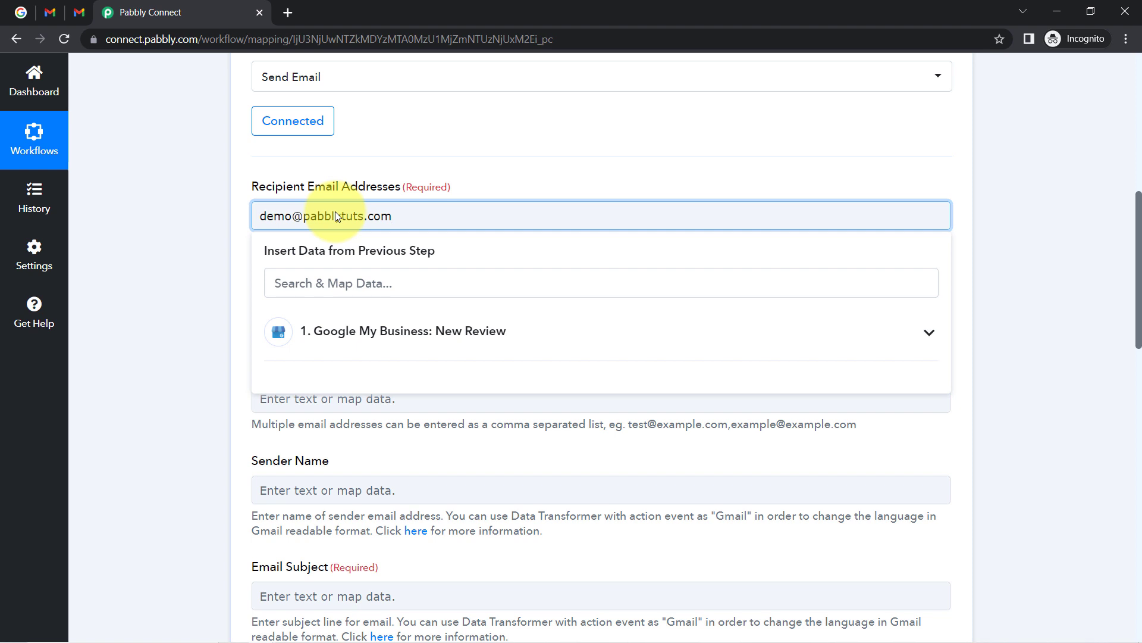
type(",")
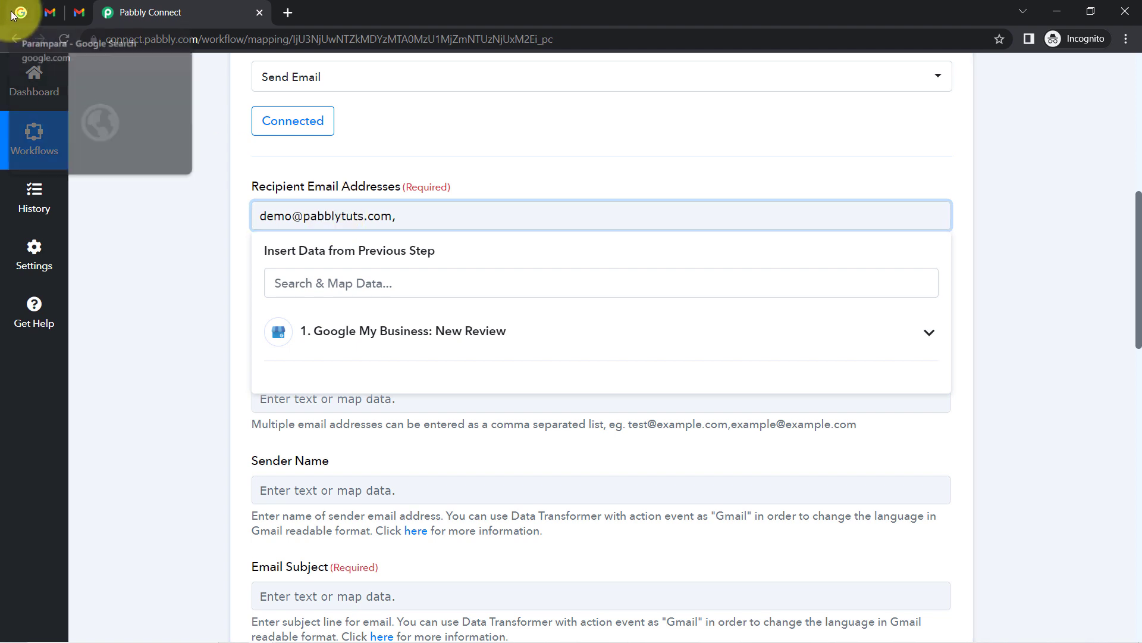
left_click(51, 19)
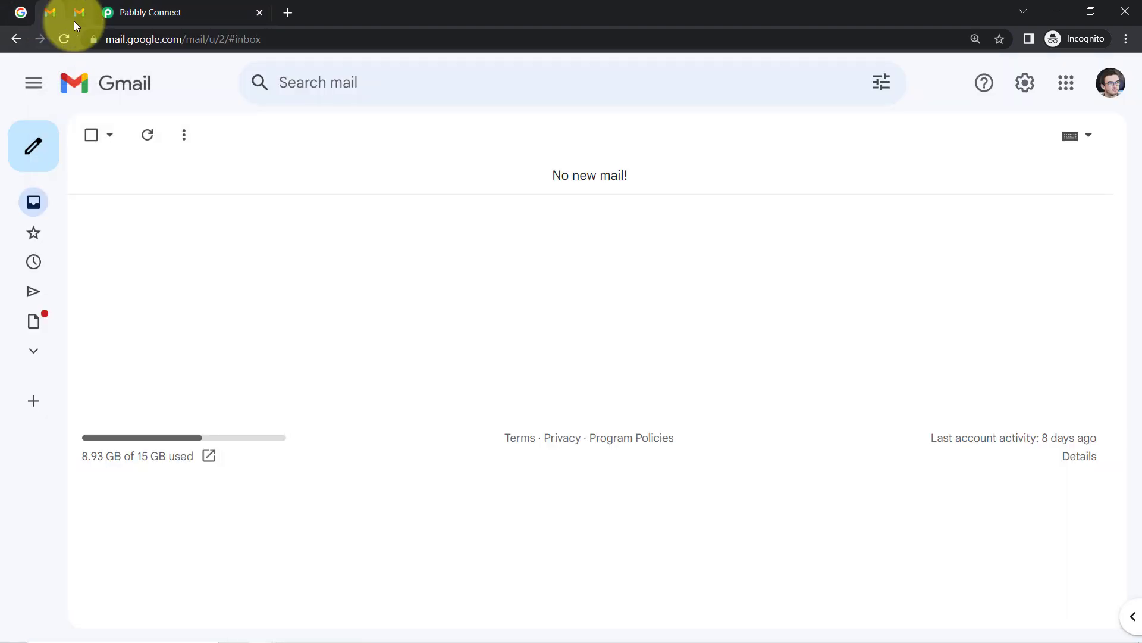
left_click(74, 20)
left_click(61, 20)
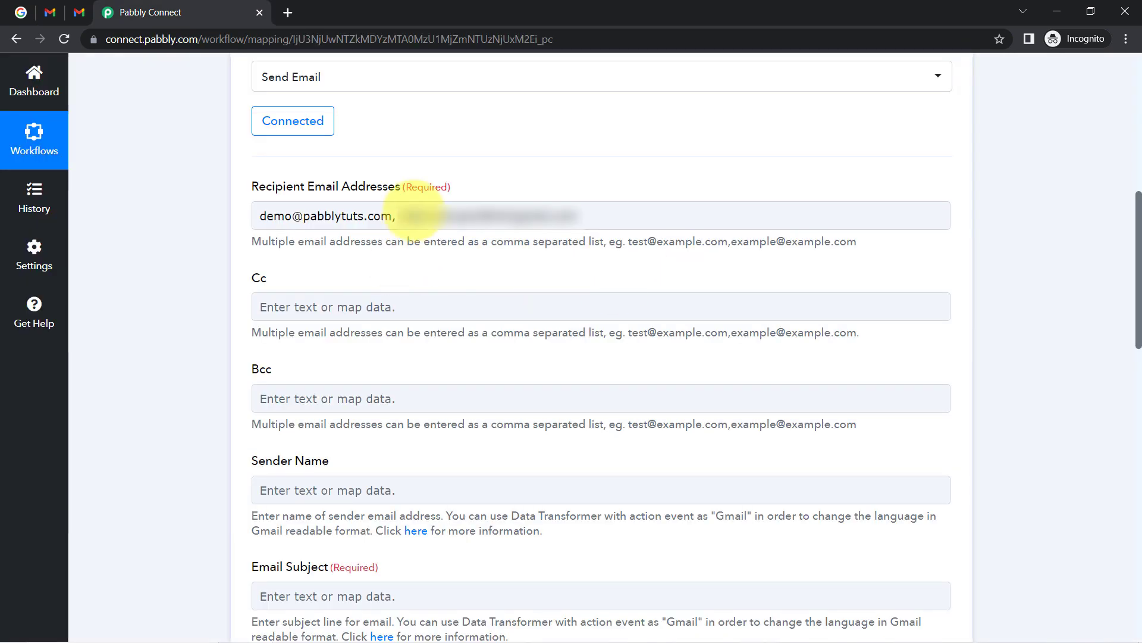
left_click(612, 225)
left_click(650, 255)
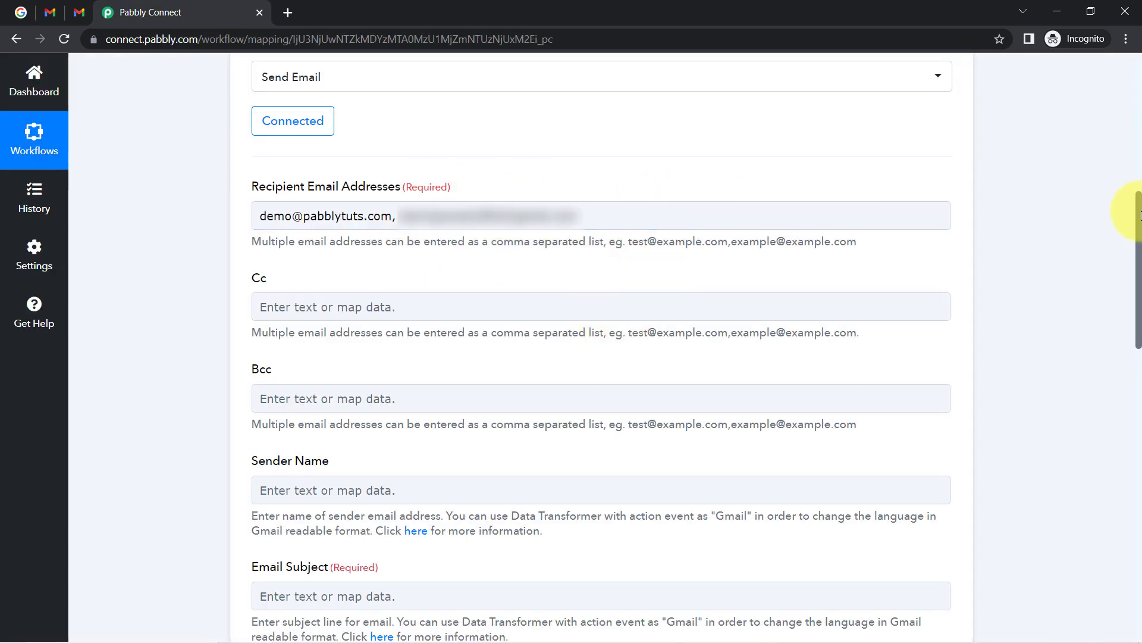
left_click_drag(1140, 215, 1139, 285)
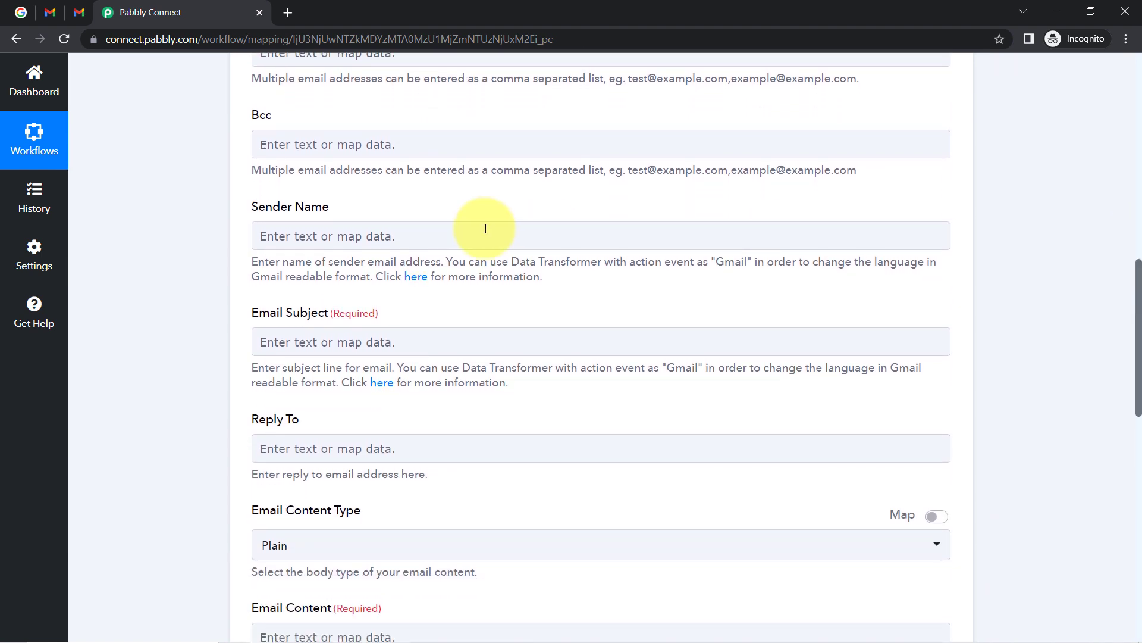
Copy the business name Parampara from the Google reviews page into Sender Name.
left_click(20, 12)
double_click(335, 153)
key("ctrl+c")
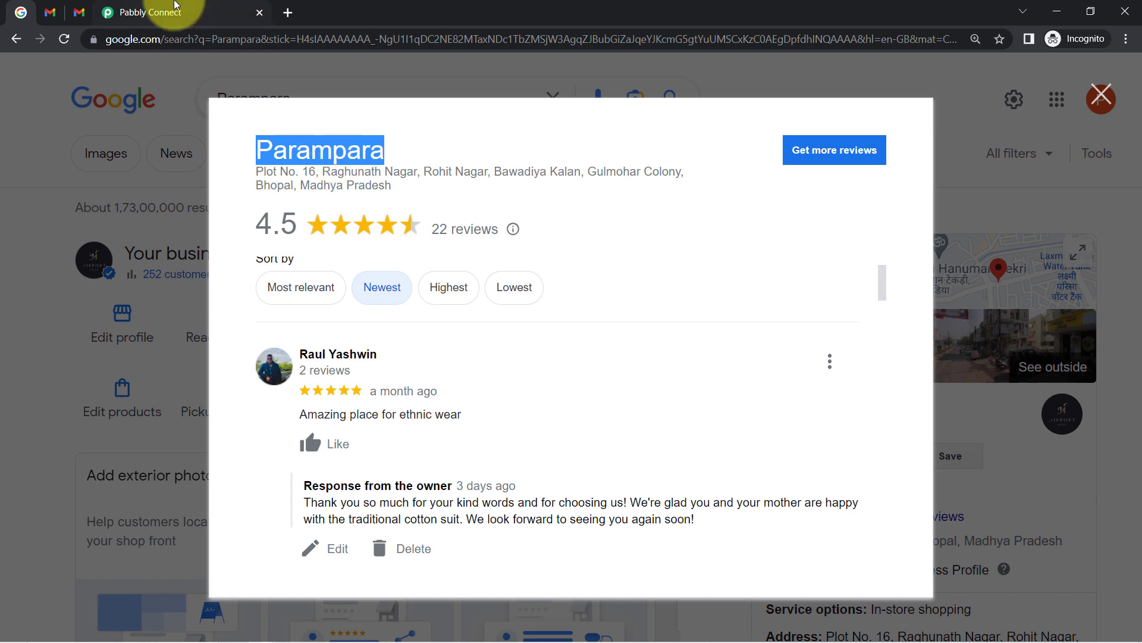
left_click(149, 12)
left_click(288, 237)
key("ctrl+v")
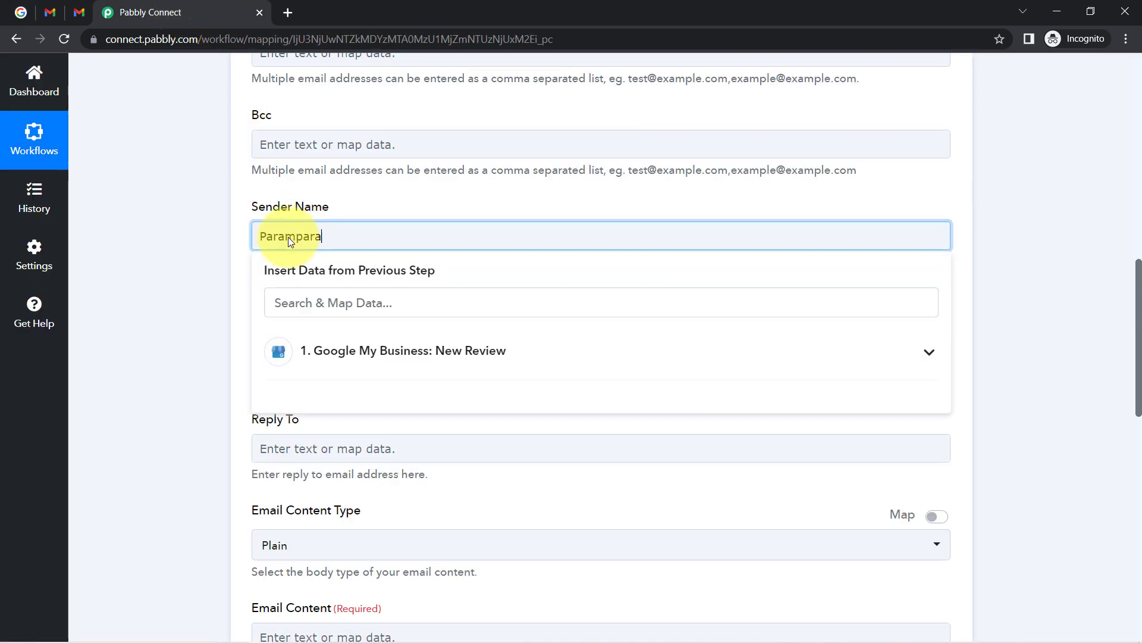
left_click(219, 286)
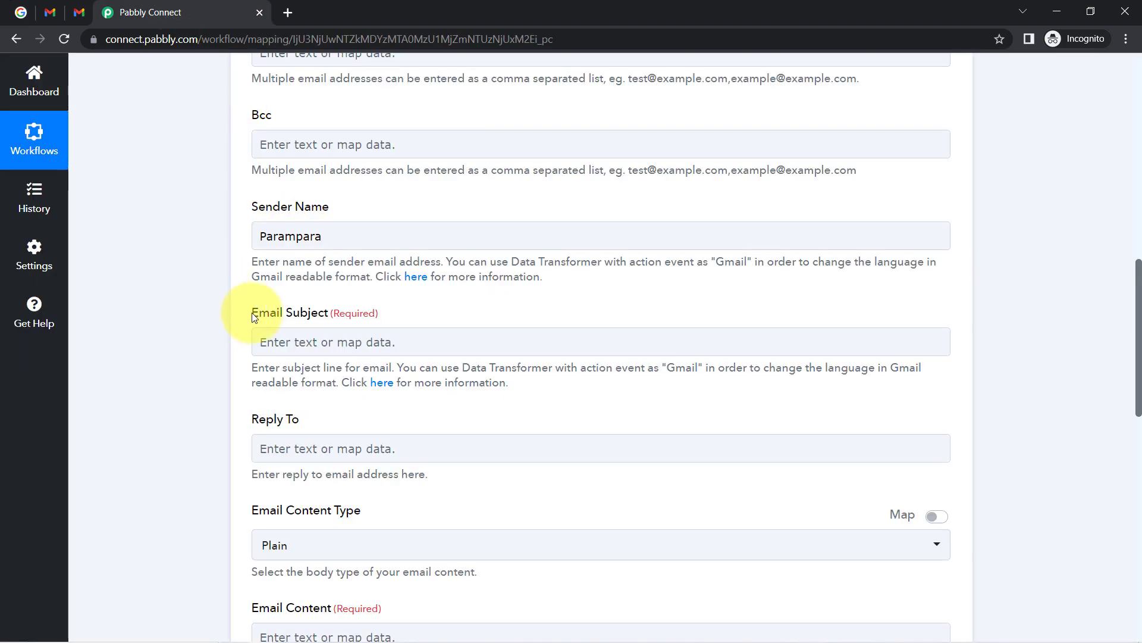
Set the Email Subject to 'New Review is Received on your Business Profile'.
left_click(305, 345)
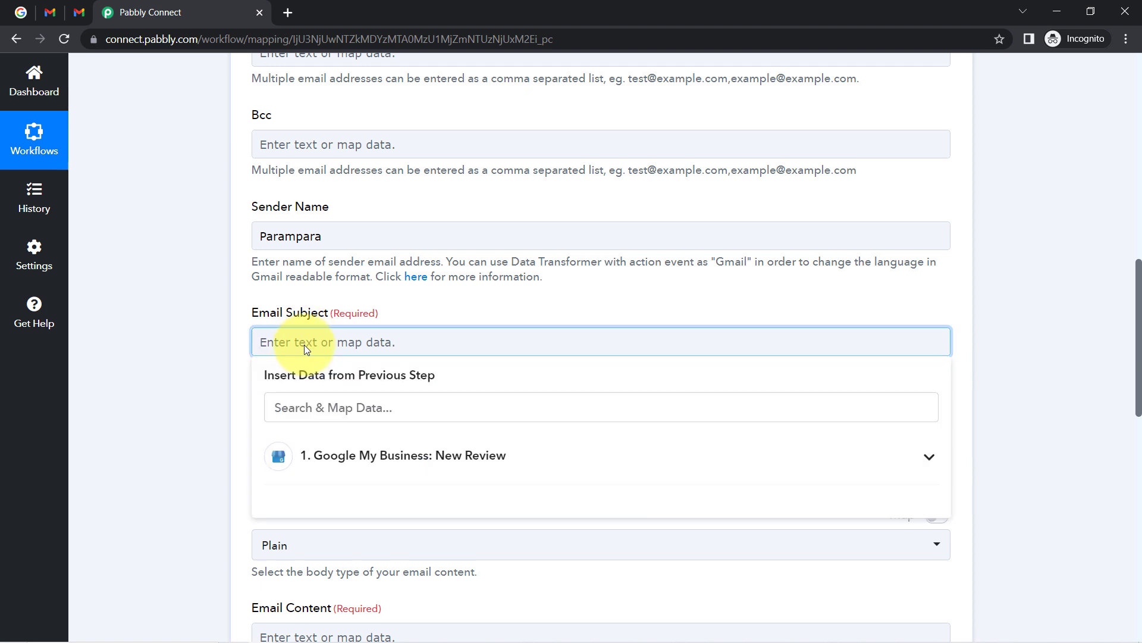
type("New")
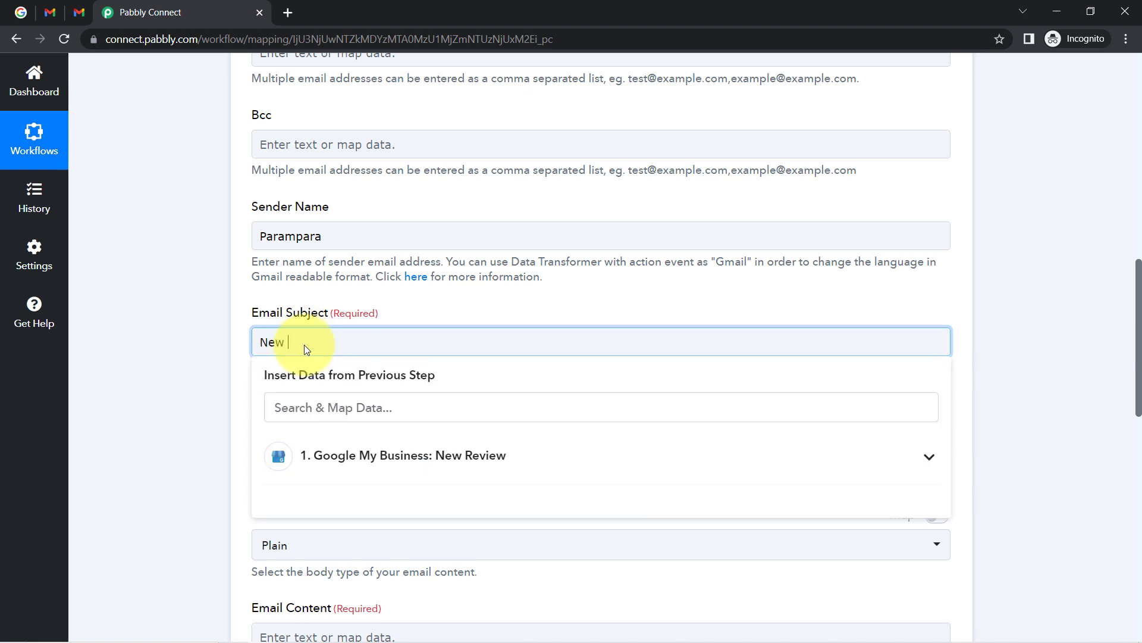
type(" Review is Received on your Busine")
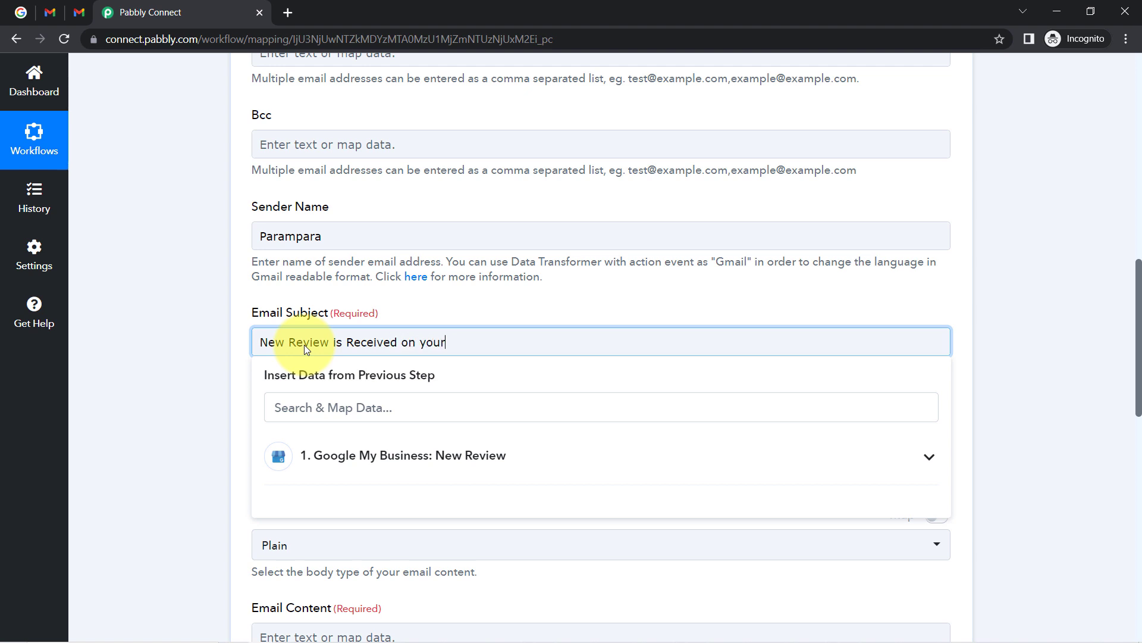
type("Profile")
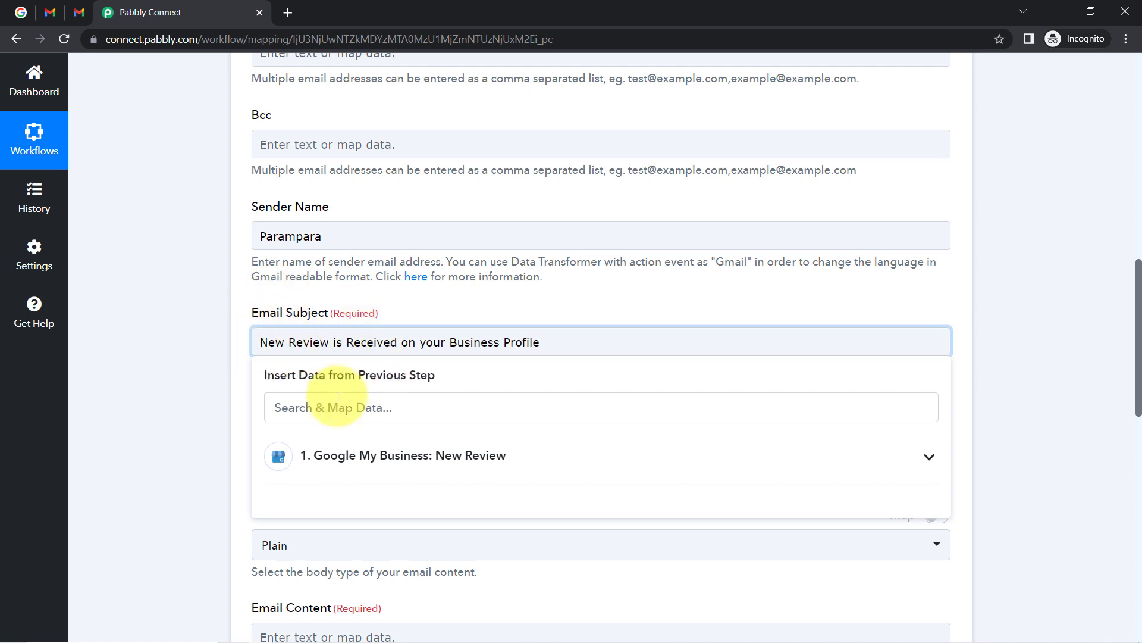
key("Home")
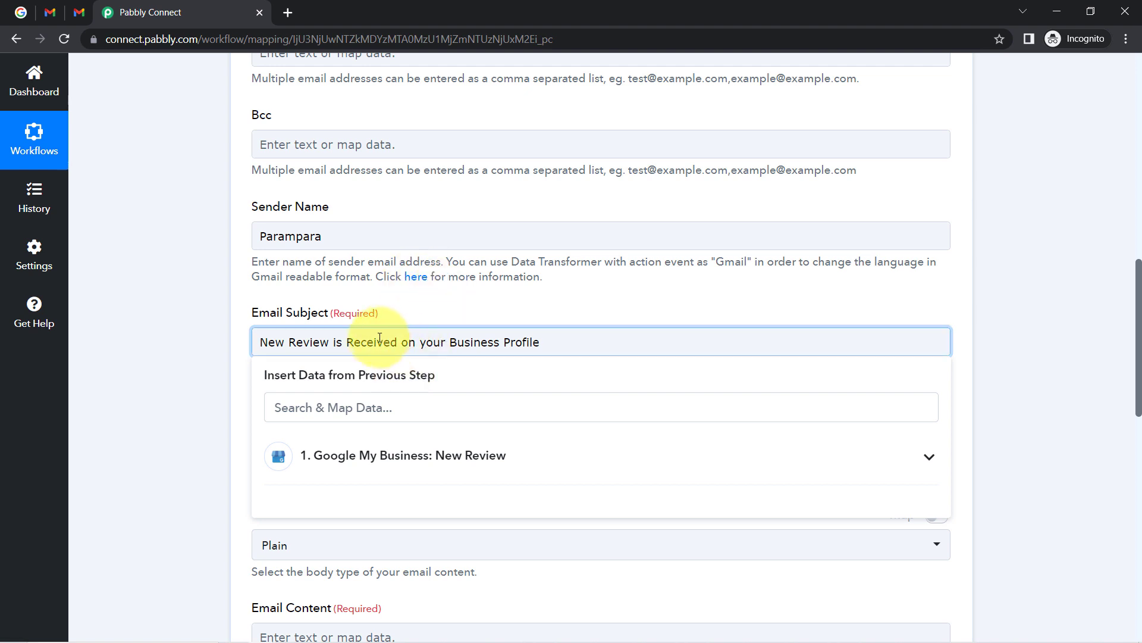
left_click_drag(285, 346, 520, 345)
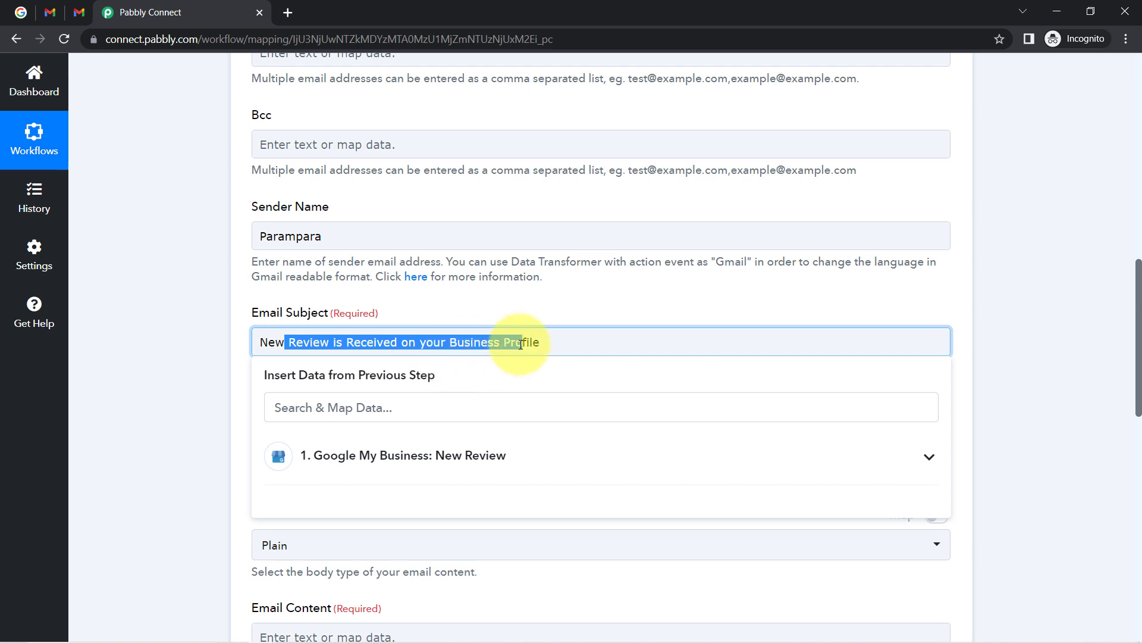
left_click(206, 427)
left_click(446, 340)
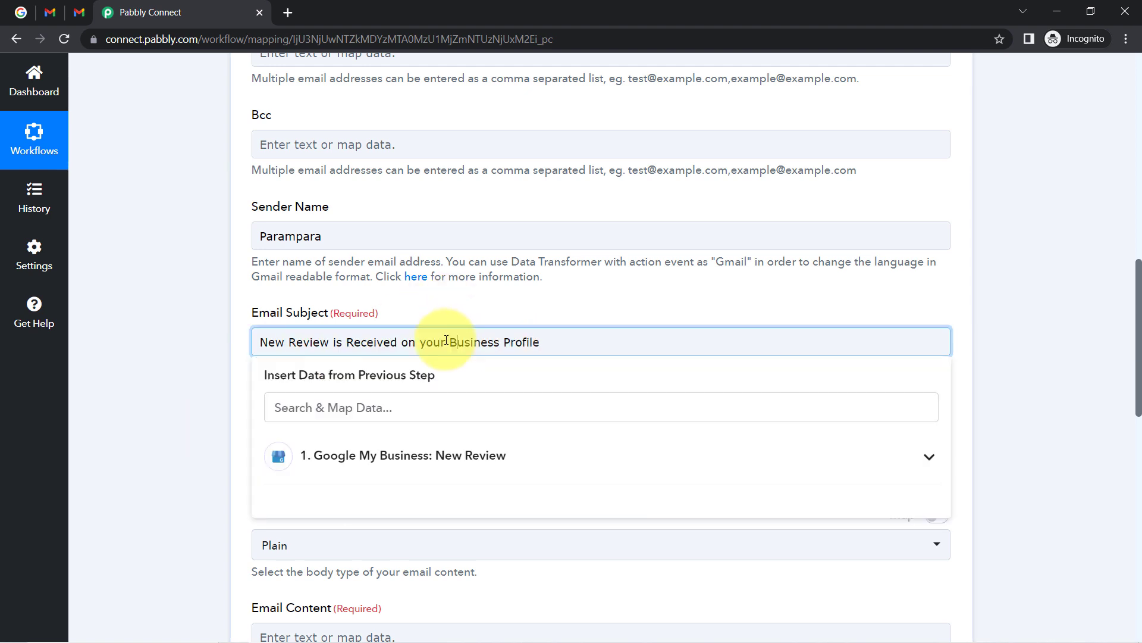
left_click(165, 422)
Keep Email Content Type as Plain.
scroll(235, 393, "down", 2)
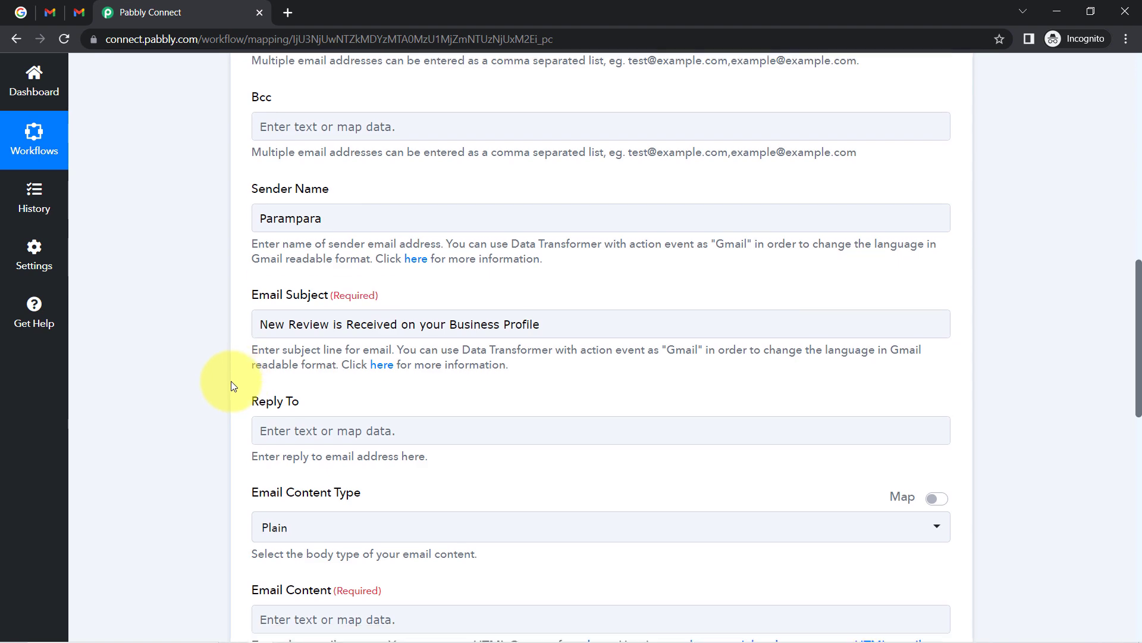
scroll(231, 385, "down", 3)
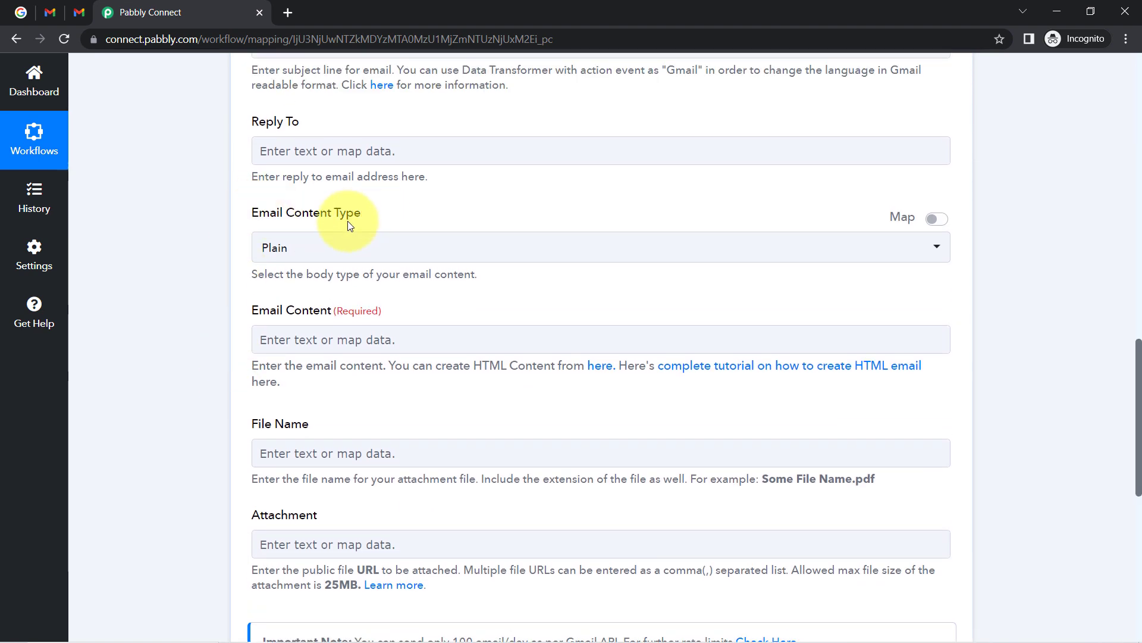
left_click(286, 253)
left_click(212, 302)
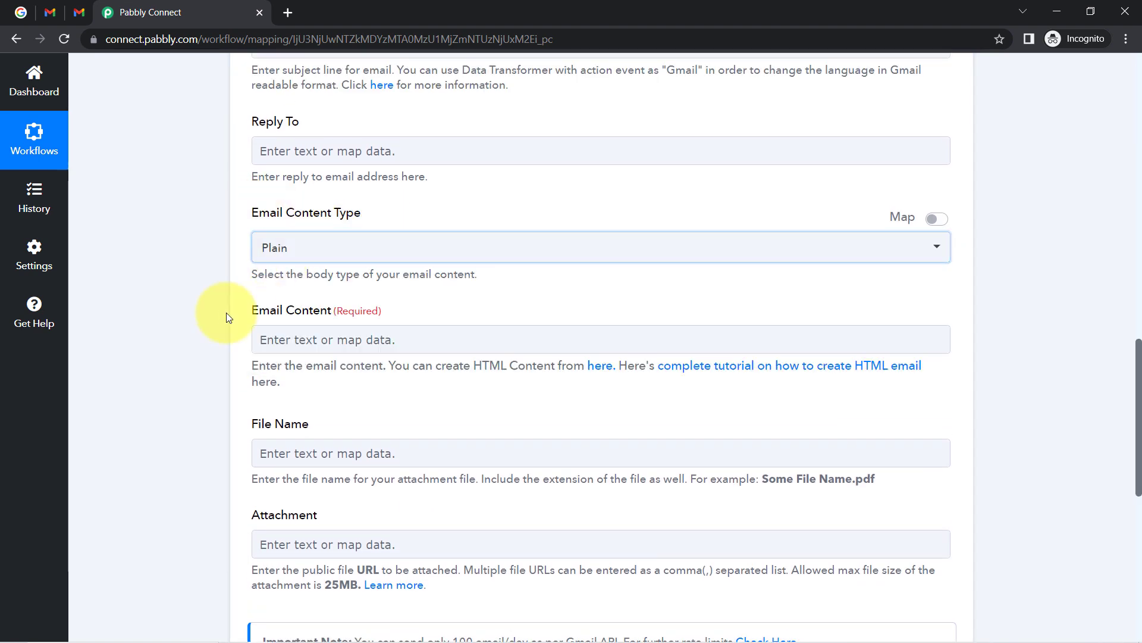
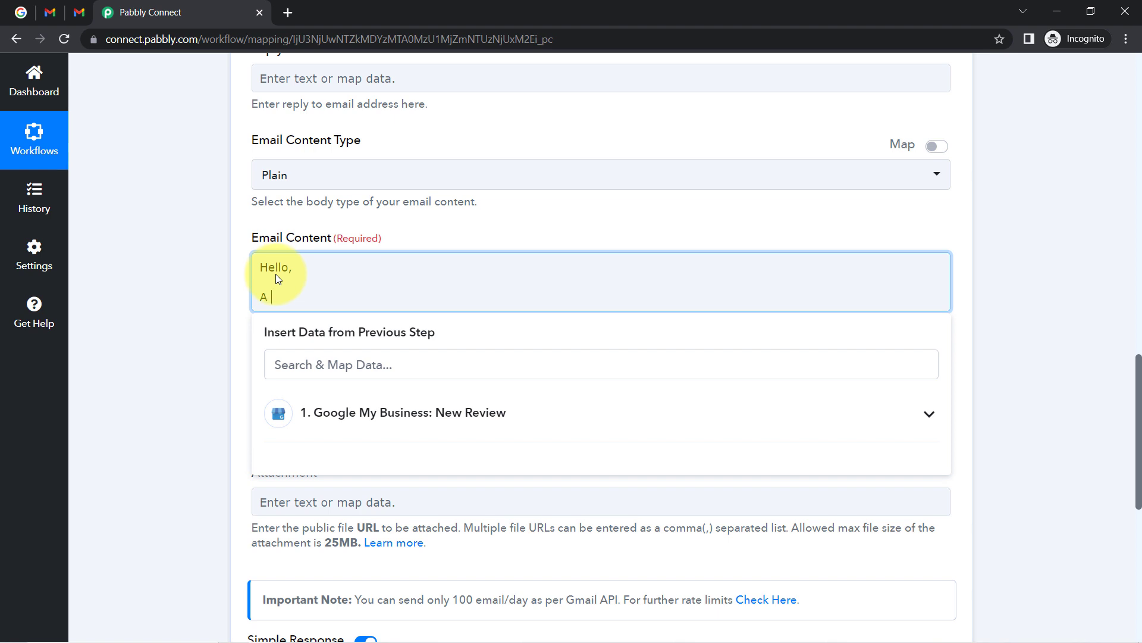
Finish the email body's opening line 'Review is Received on your…' and start a new paragraph.
type("Review is Received on yiur")
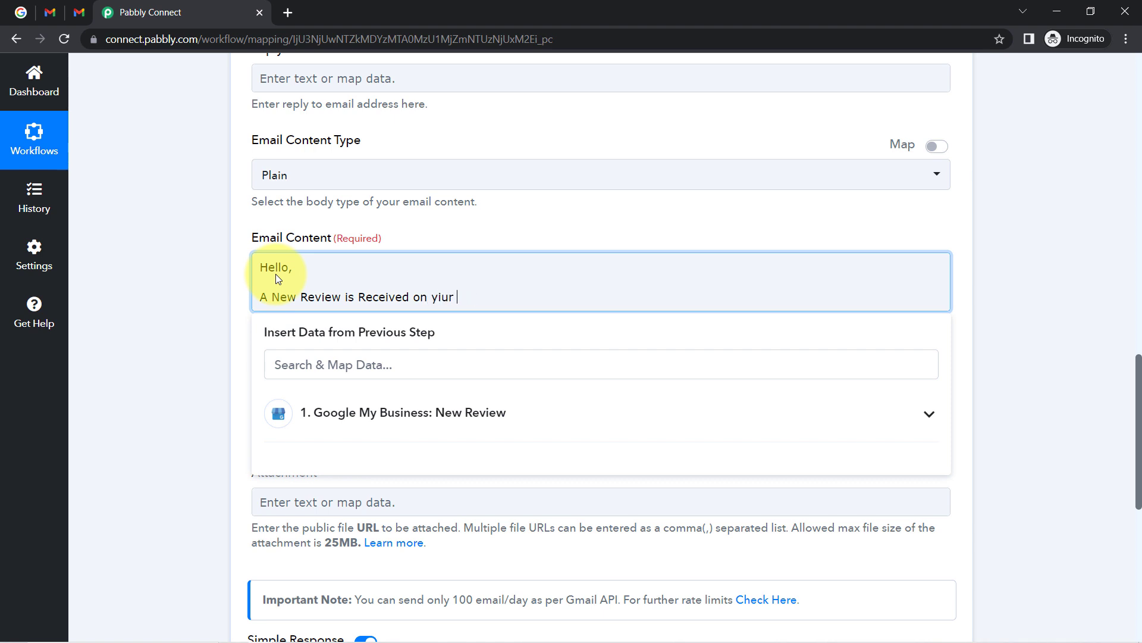
key("BackSpace")
key("BackSpace")
key("BackSpace")
key("BackSpace")
type("ou")
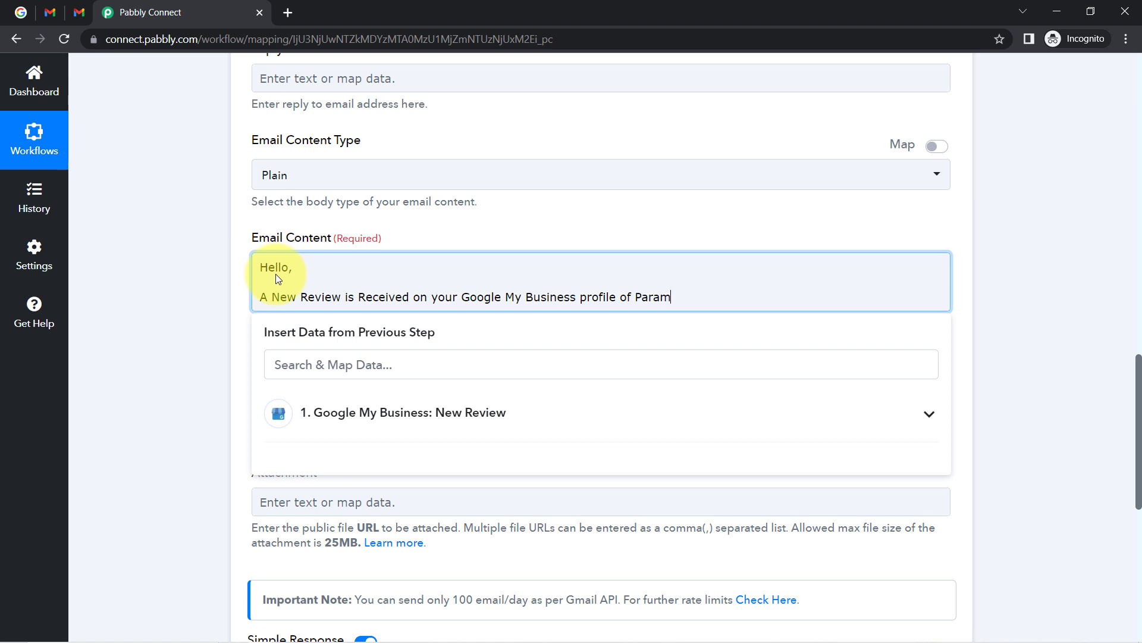
key("Return")
key("Return")
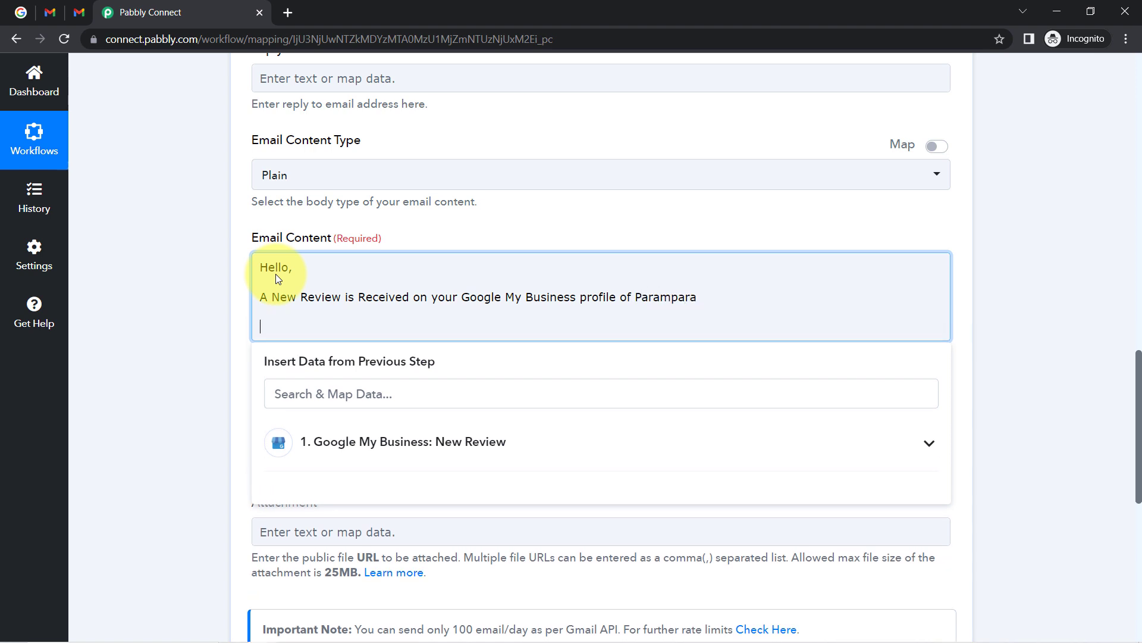
Add the lines 'Here're the details:' and 'User name:' below the opening sentence.
type("Here're the details:")
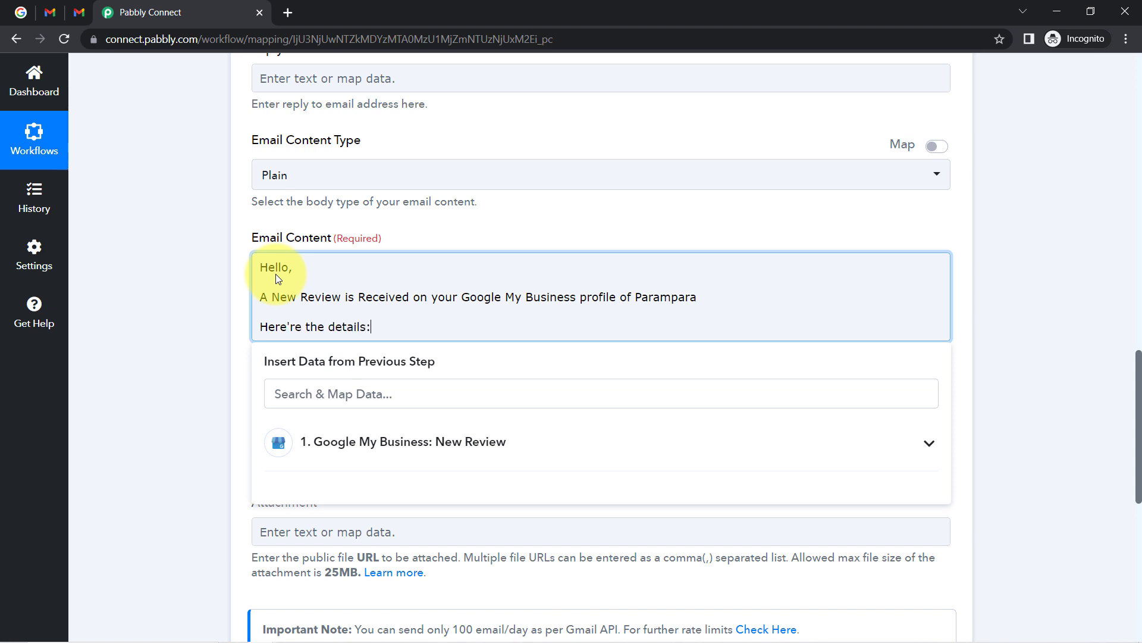
key("Return")
type("Name")
key("BackSpace")
key("BackSpace")
key("BackSpace")
key("BackSpace")
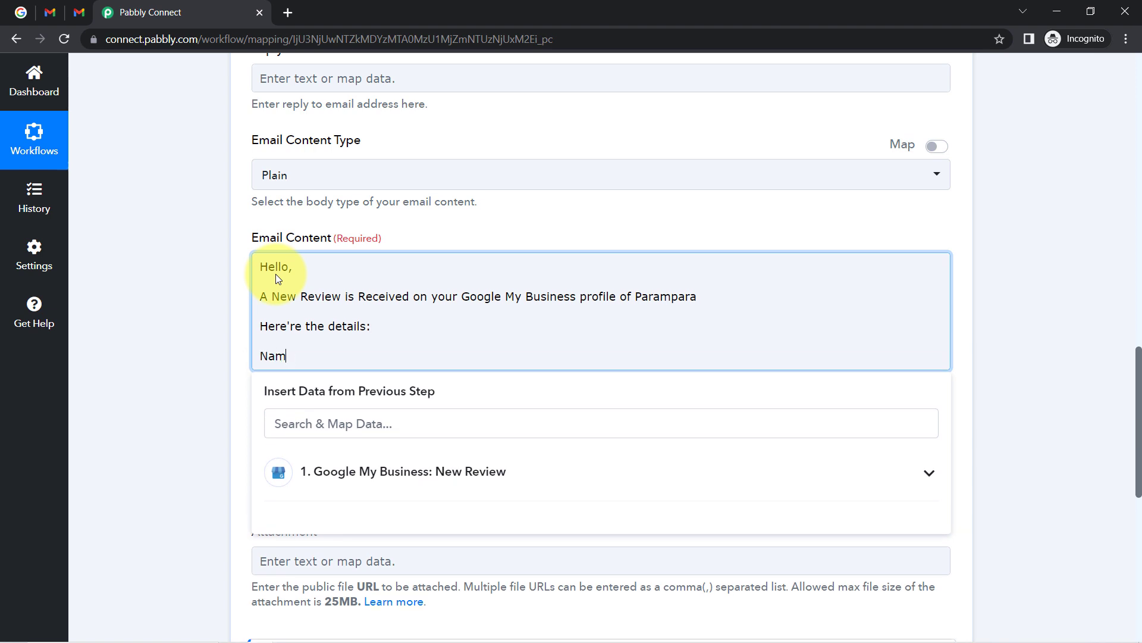
type("User name:")
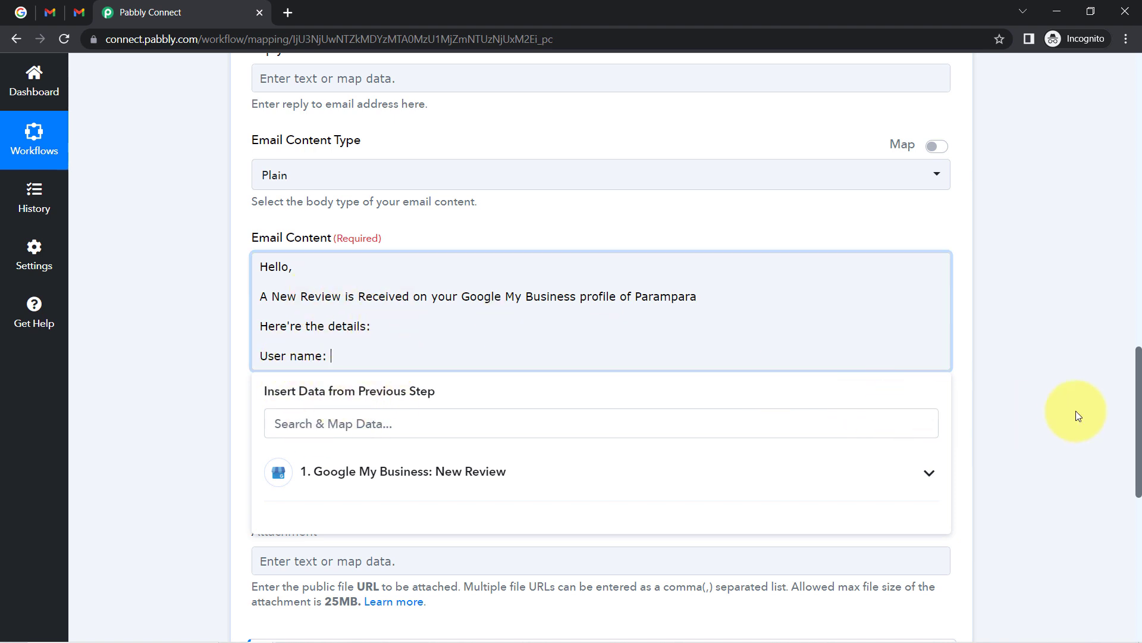
left_click_drag(1140, 416, 1090, 81)
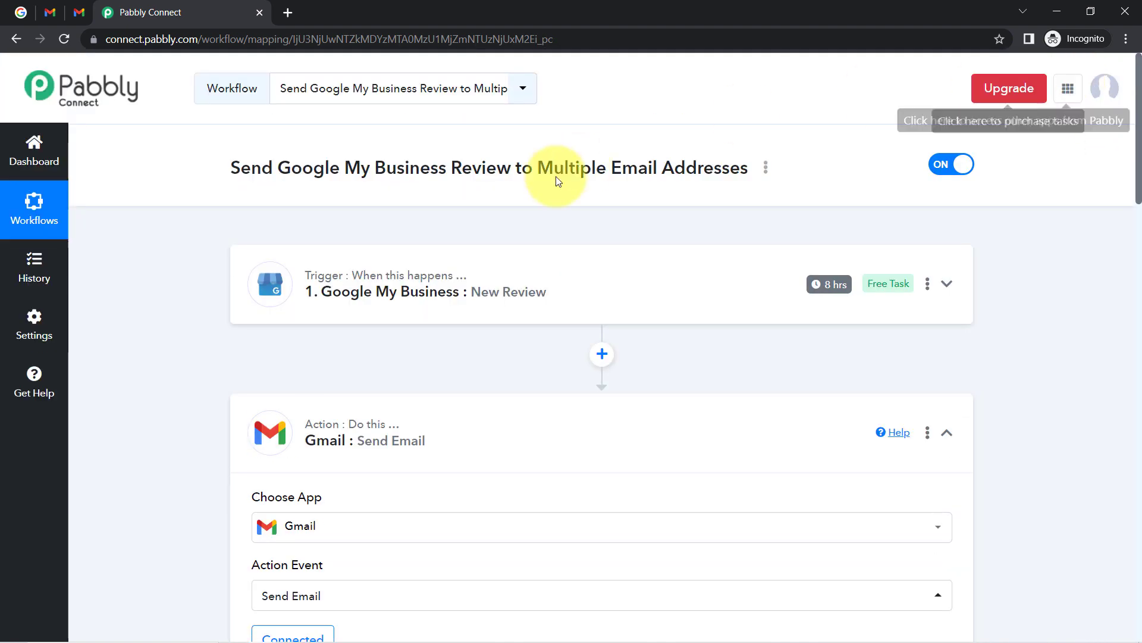
Check the trigger's response, then map Reviewer DisplayName after 'User name:'.
left_click(491, 315)
scroll(678, 464, "down", 7)
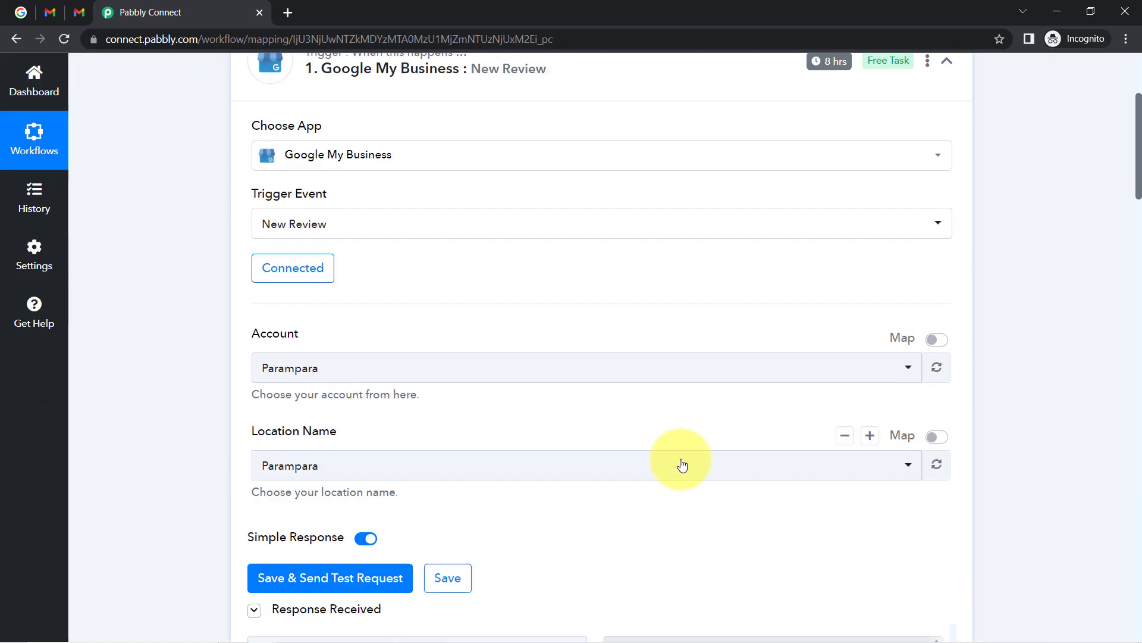
scroll(714, 488, "up", 2)
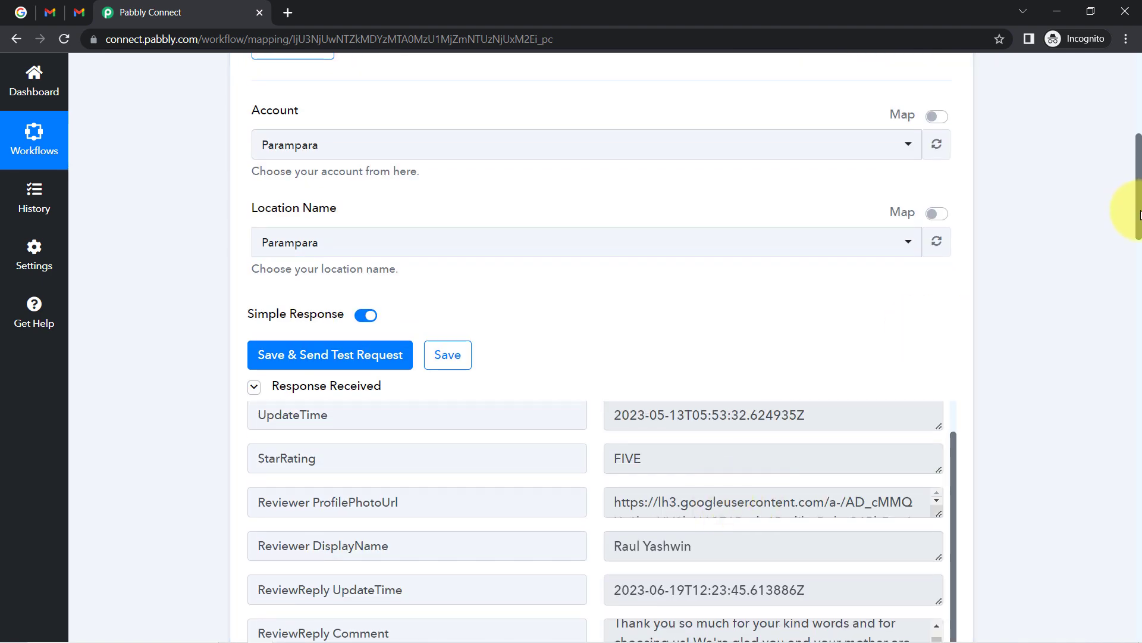
left_click_drag(1139, 214, 1128, 534)
left_click(332, 266)
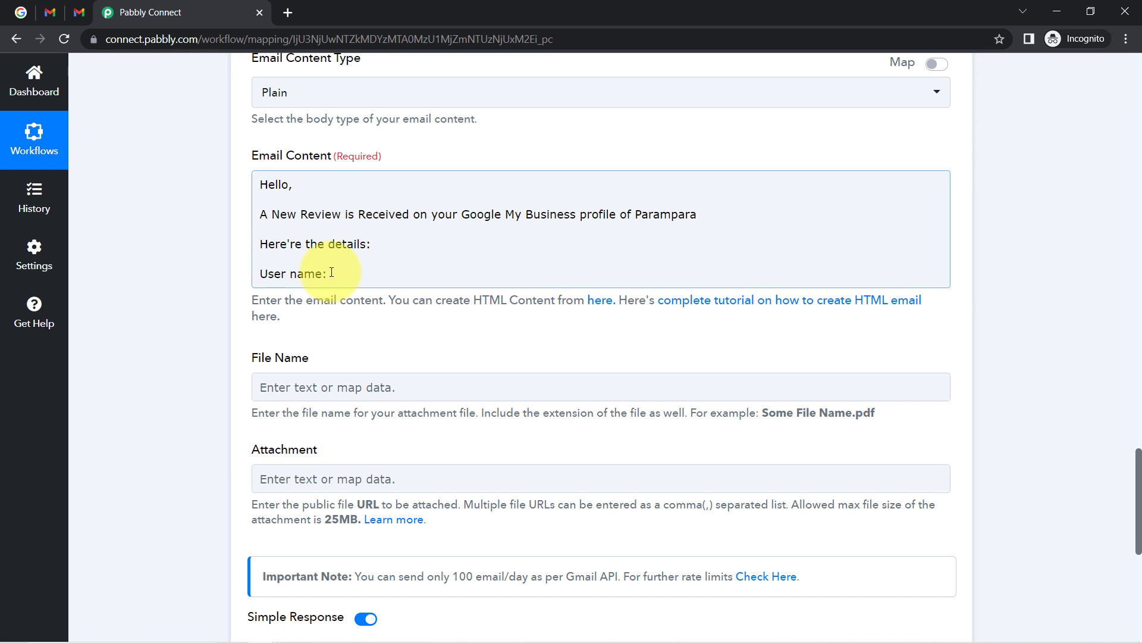
left_click(331, 272)
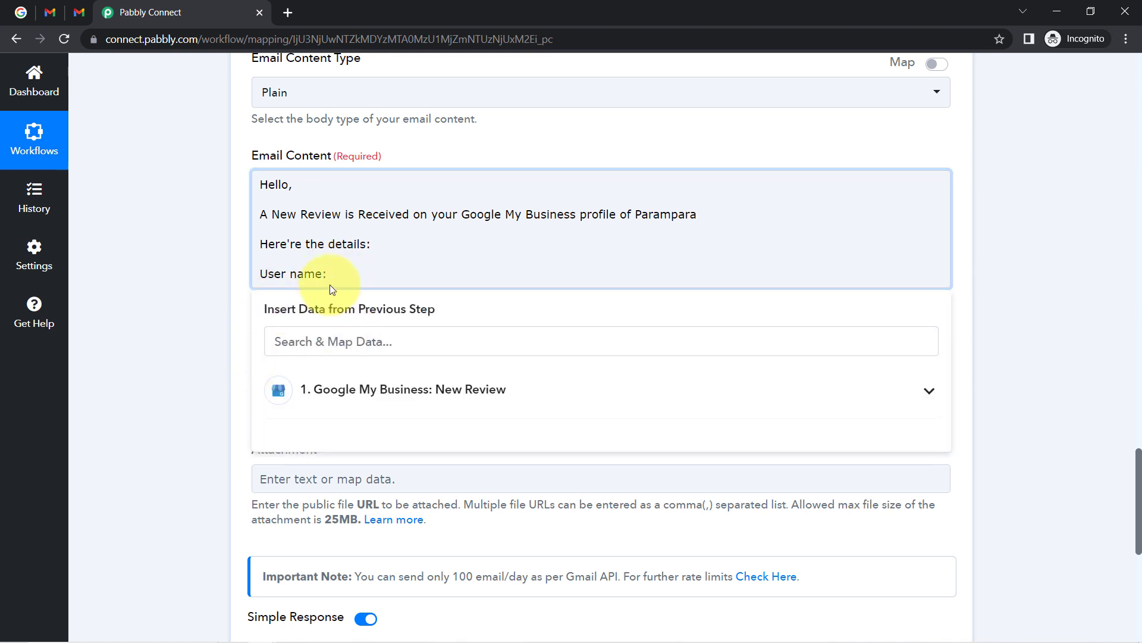
left_click(370, 394)
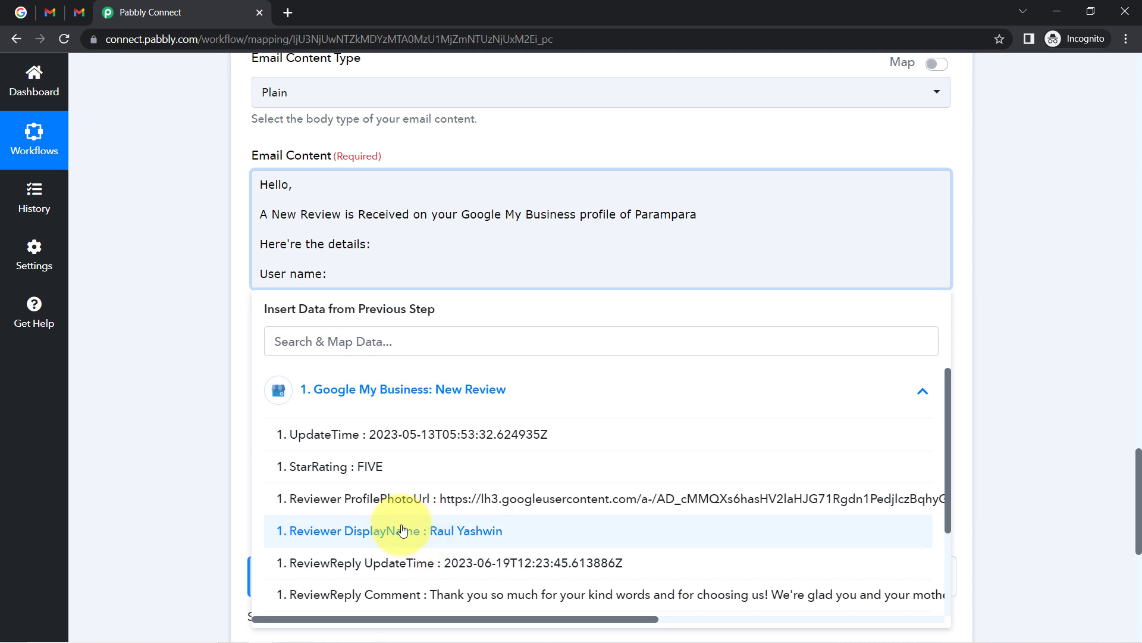
left_click(426, 542)
left_click(601, 282)
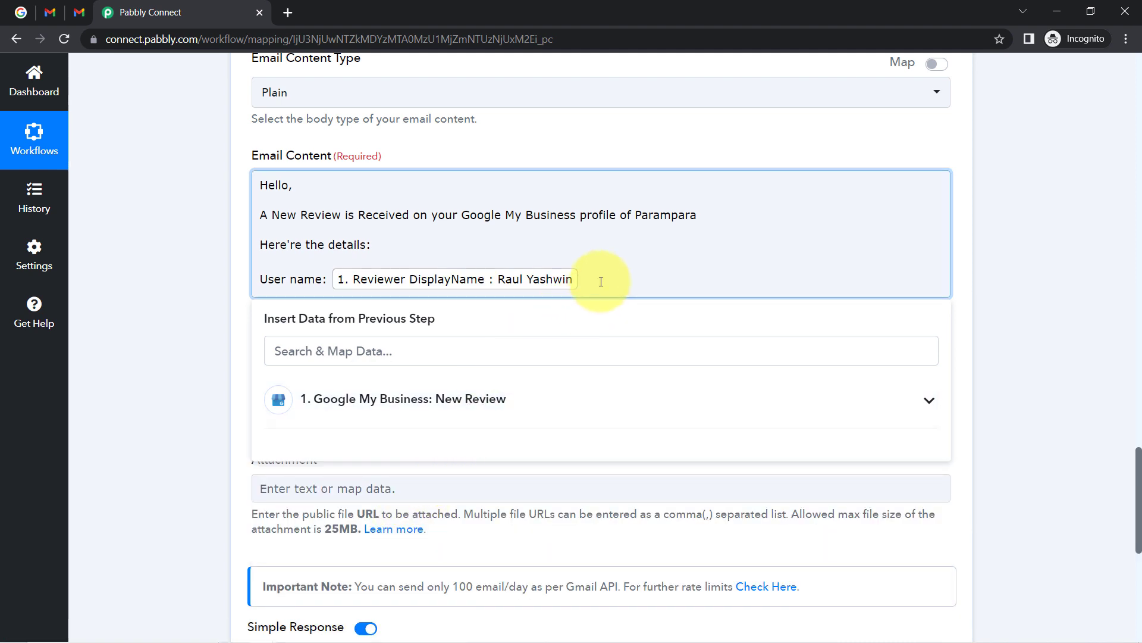
key("Return")
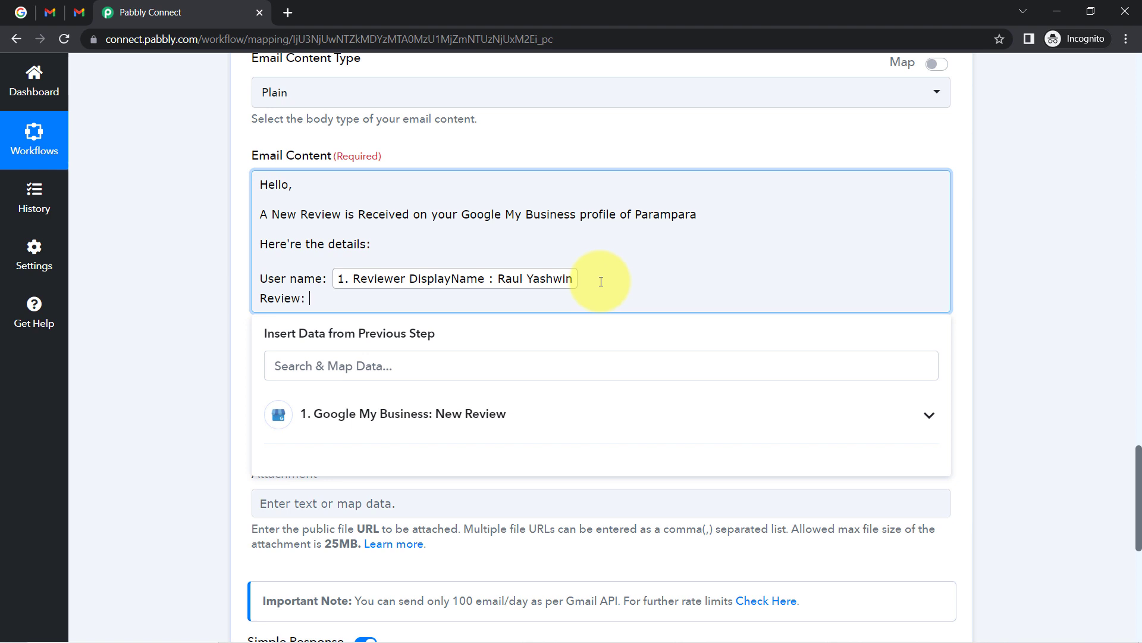
Map the New Review trigger's Comment field onto the Review line.
left_click(400, 411)
scroll(433, 476, "down", 3)
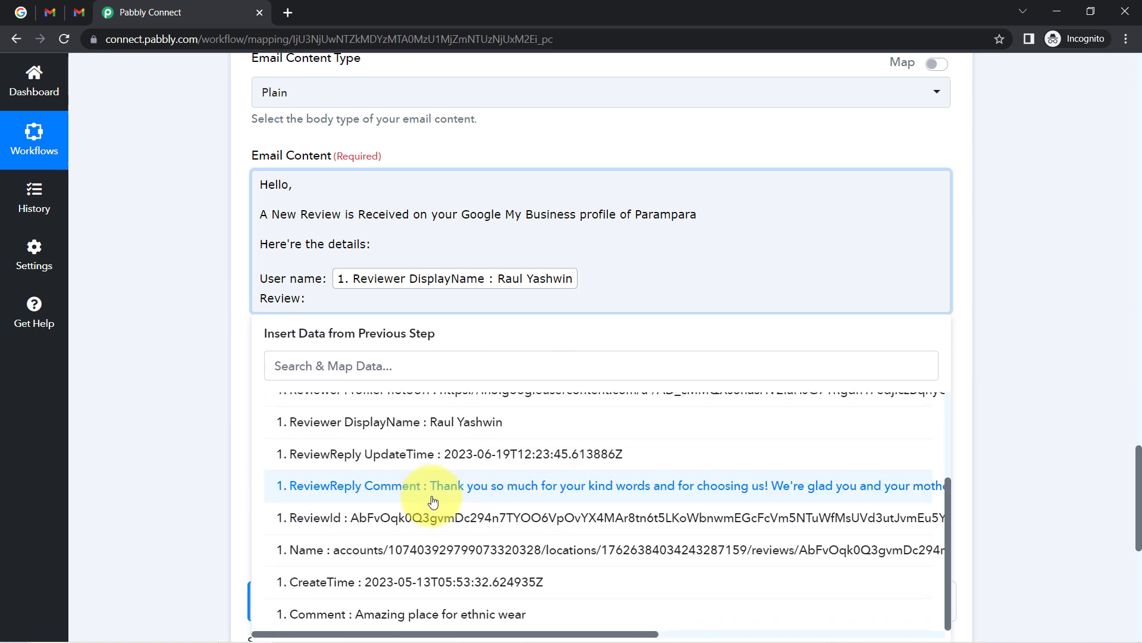
scroll(433, 502, "down", 3)
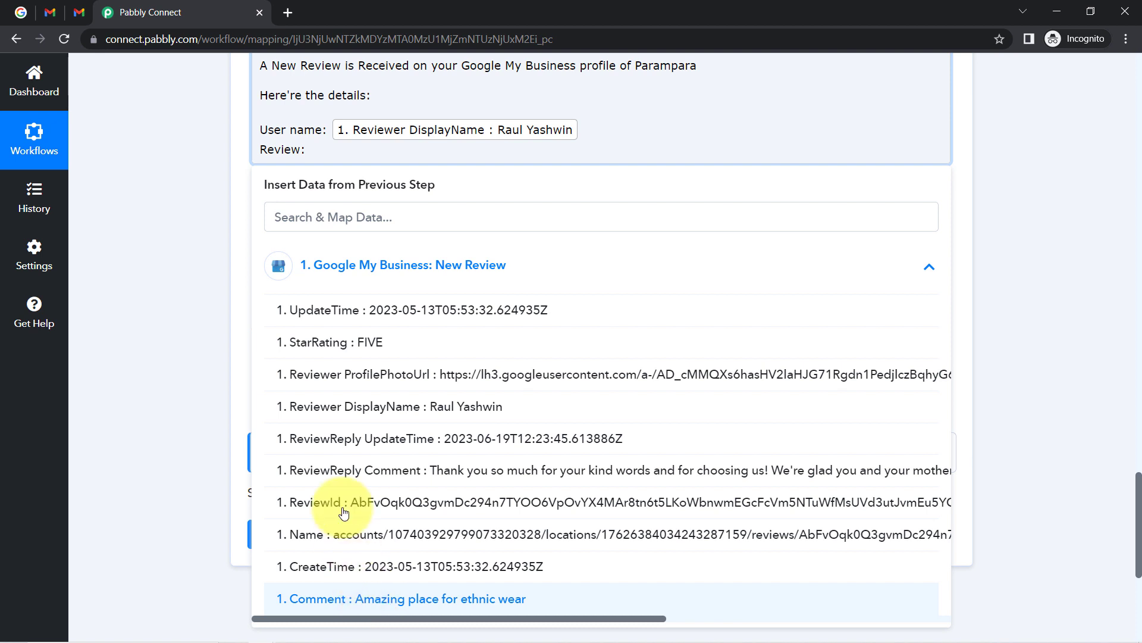
left_click(405, 598)
key("Return")
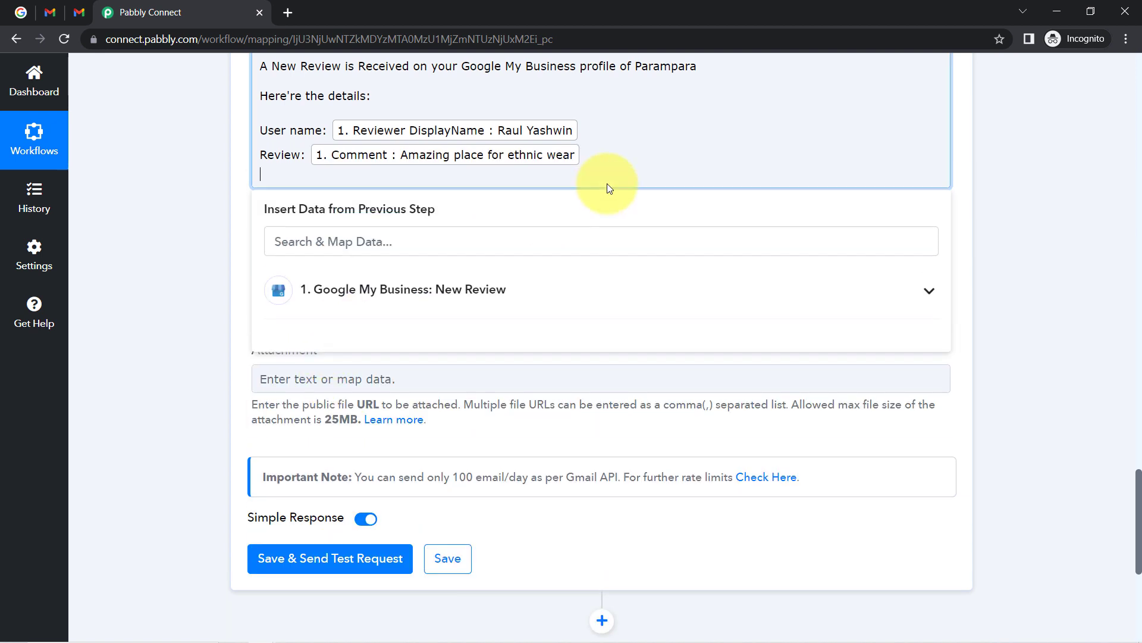
Add a 'Date & Time of Review:' line below the Review entry.
key("BackSpace")
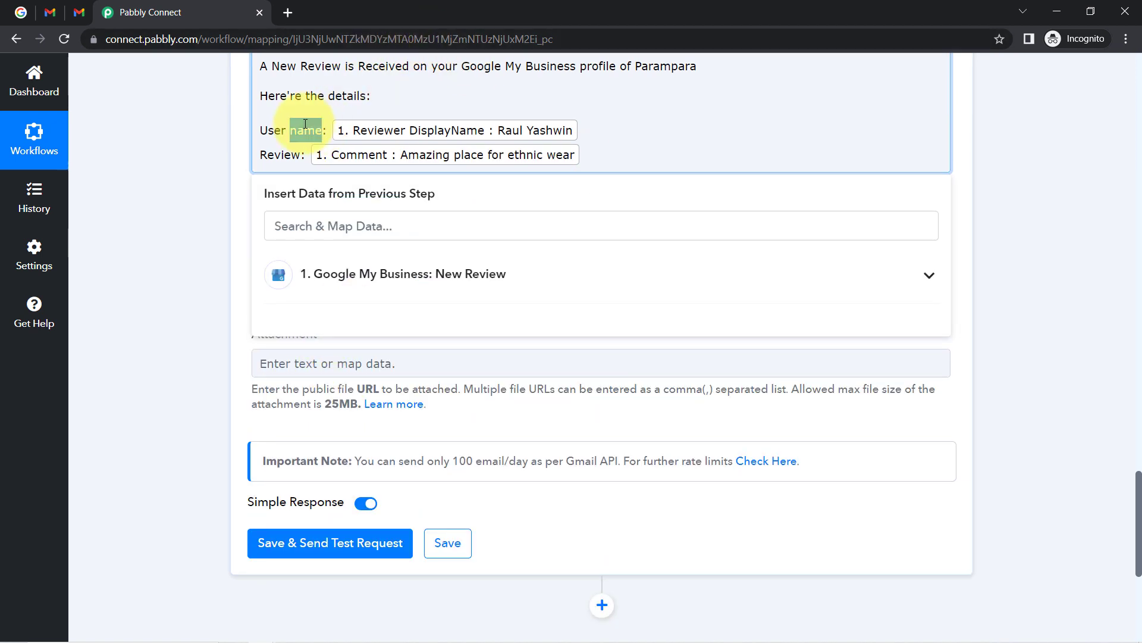
left_click_drag(316, 128, 268, 130)
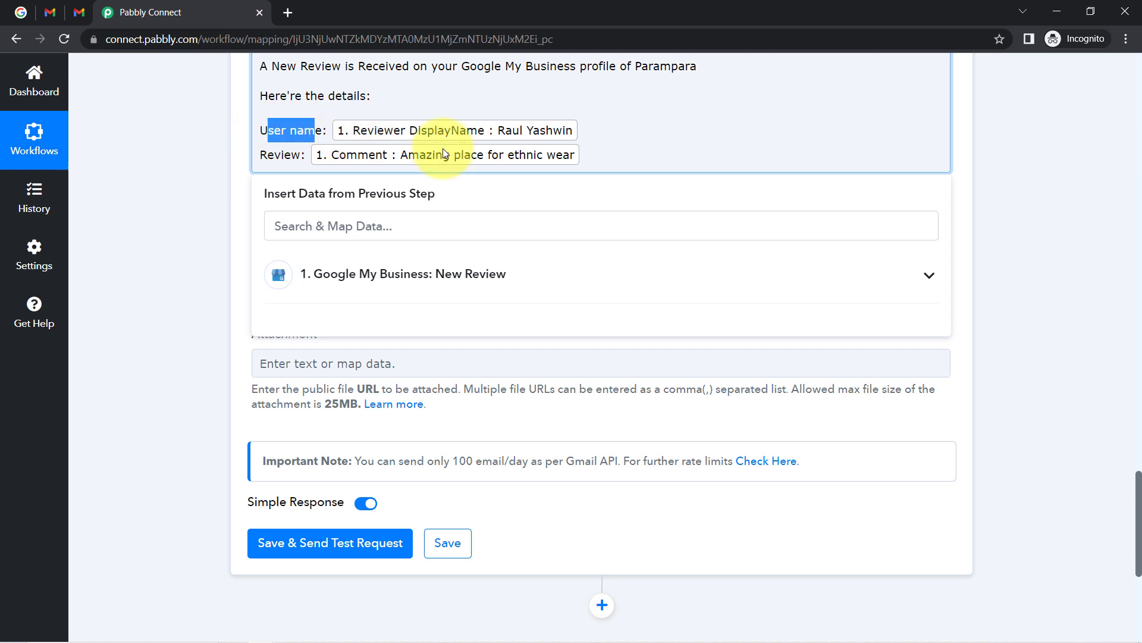
left_click(584, 154)
key("Return")
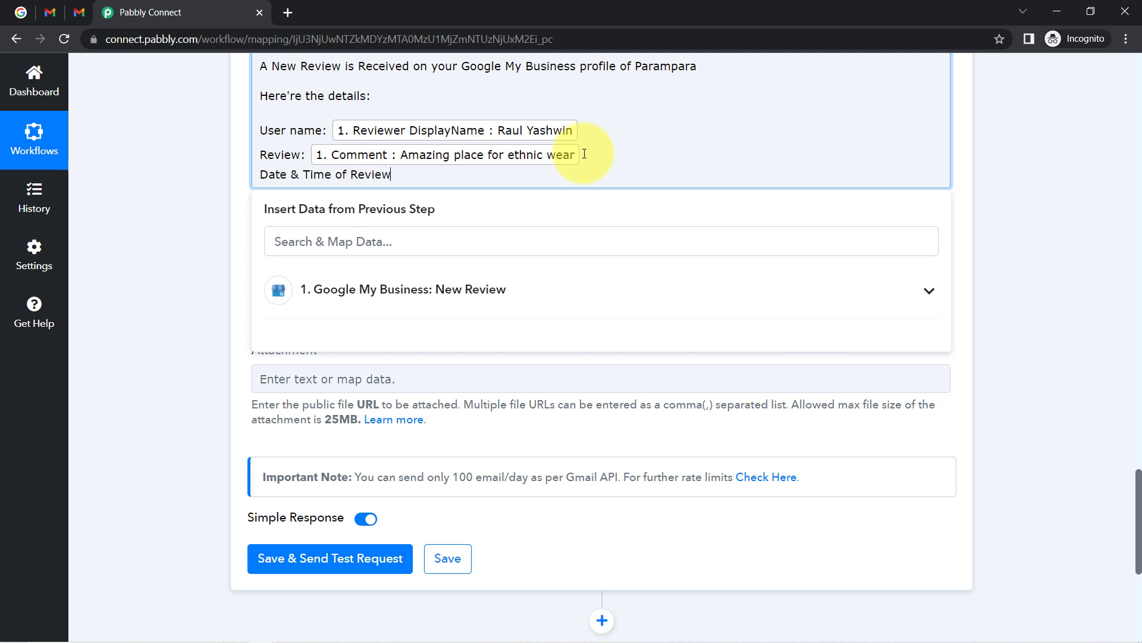
key("Return")
type(":")
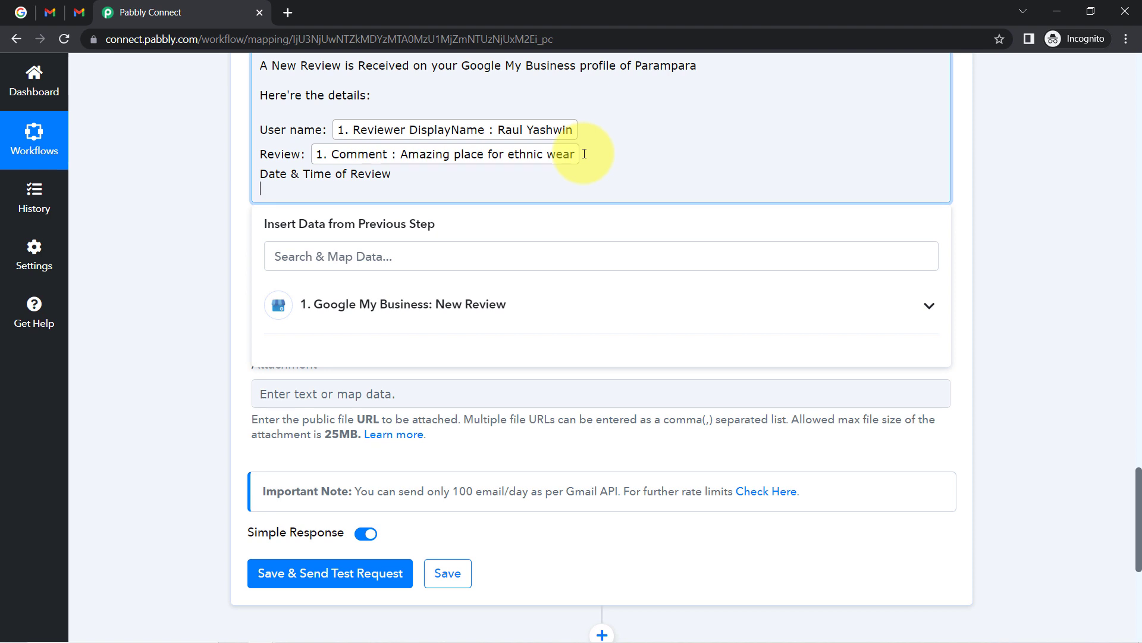
key("BackSpace")
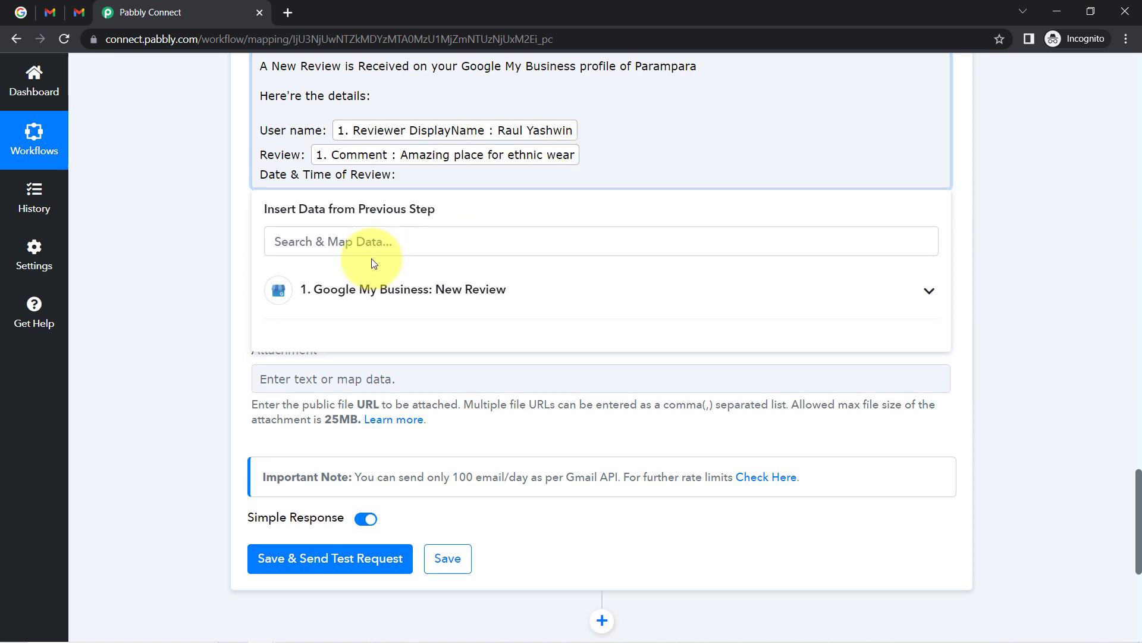
Search 'cr' in the mapped data and insert CreateTime after the date label.
left_click(354, 244)
type("cre")
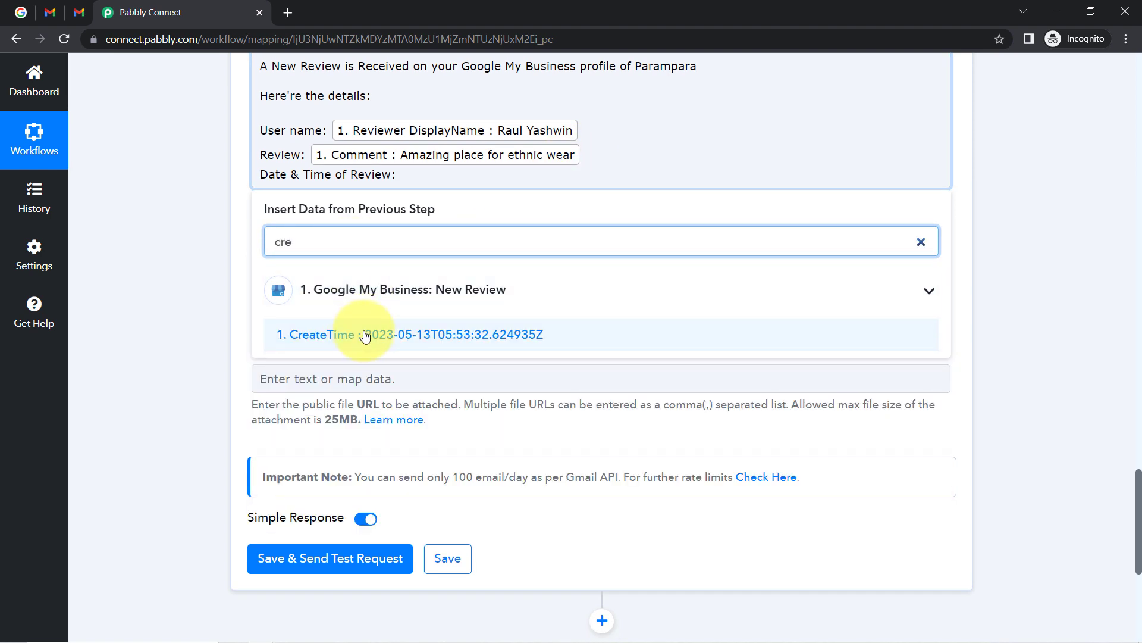
left_click(331, 334)
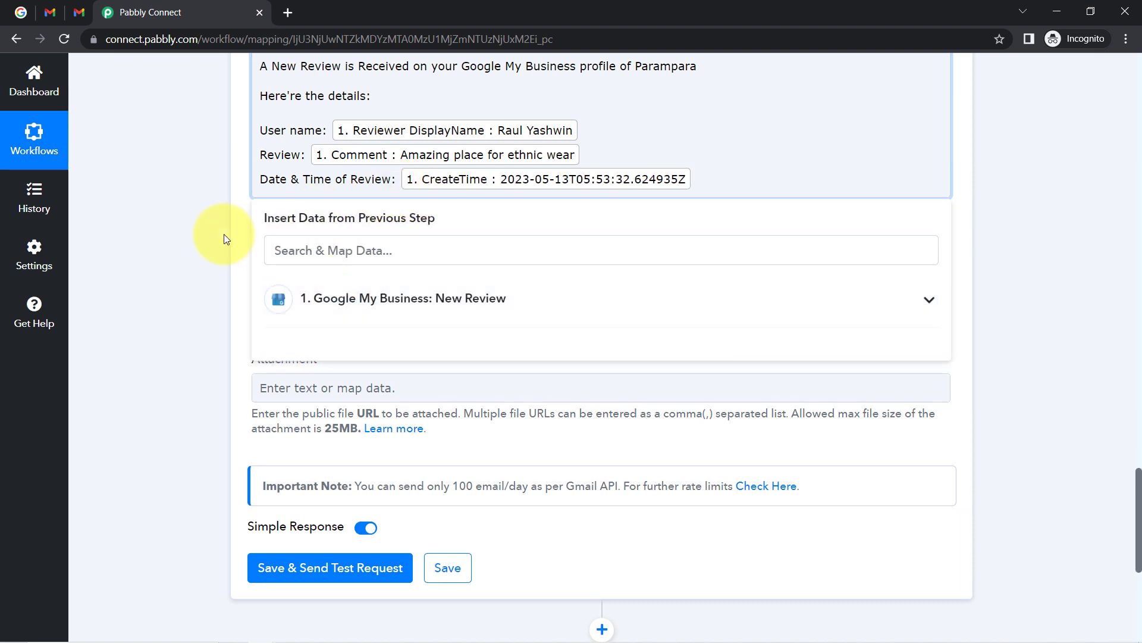
left_click(174, 249)
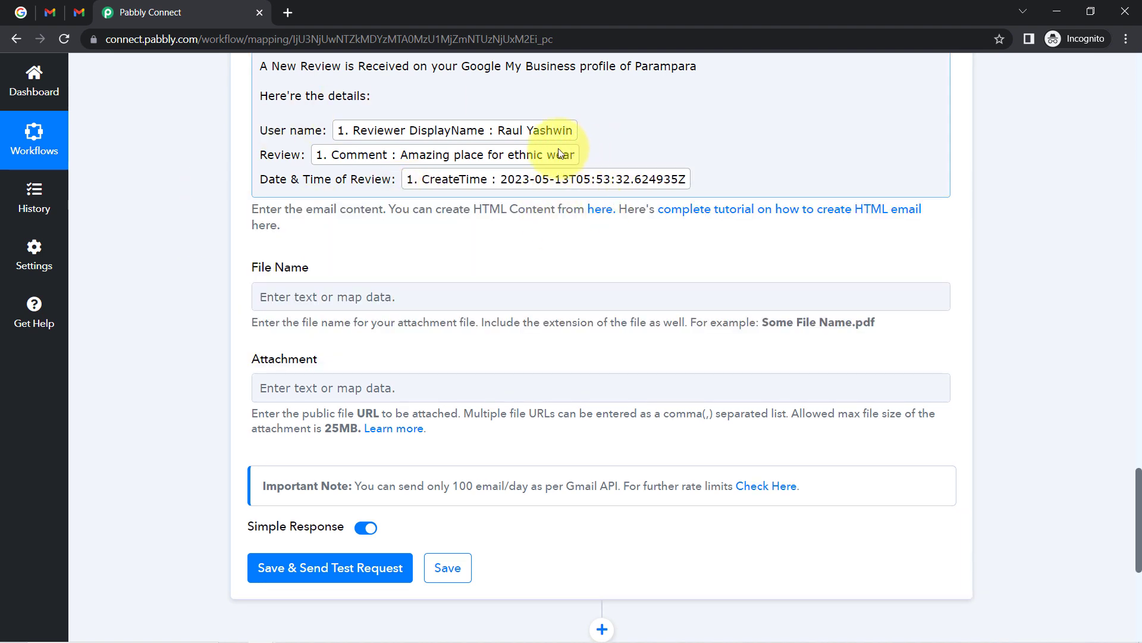
Save the Gmail step and send a test, confirming the response Status is 'sent'.
left_click(606, 159)
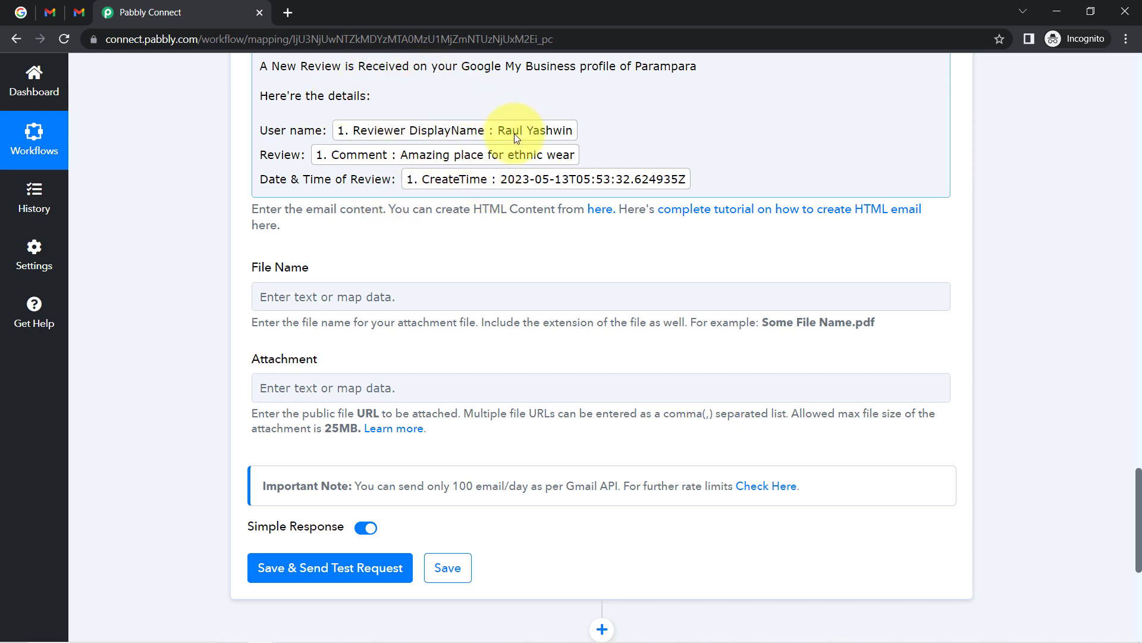
left_click(192, 298)
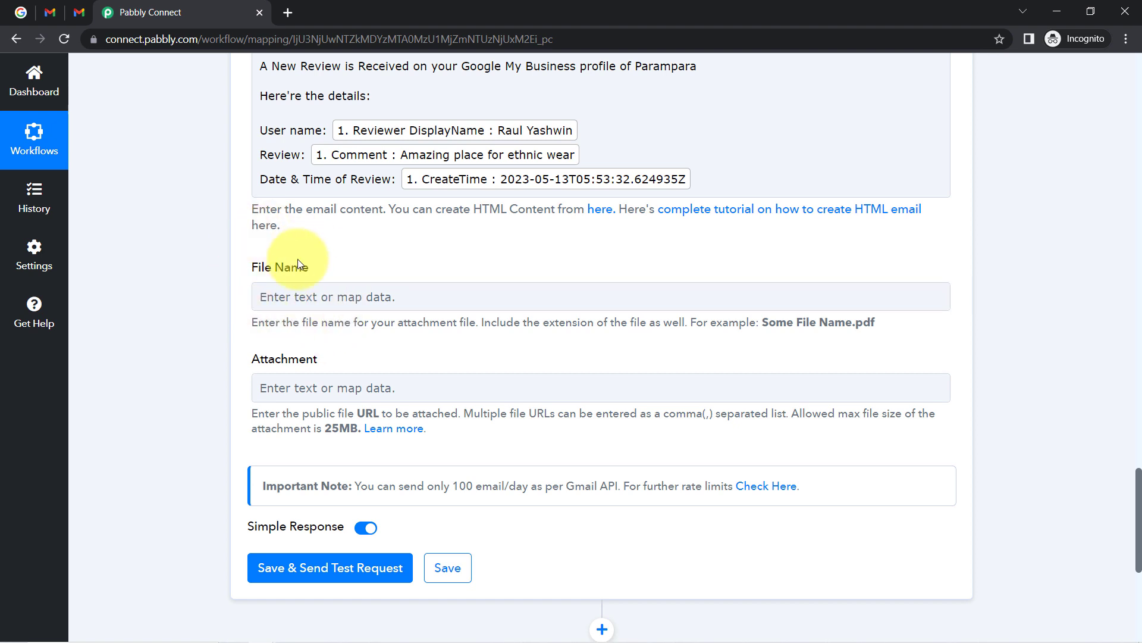
left_click(311, 294)
scroll(321, 305, "down", 5)
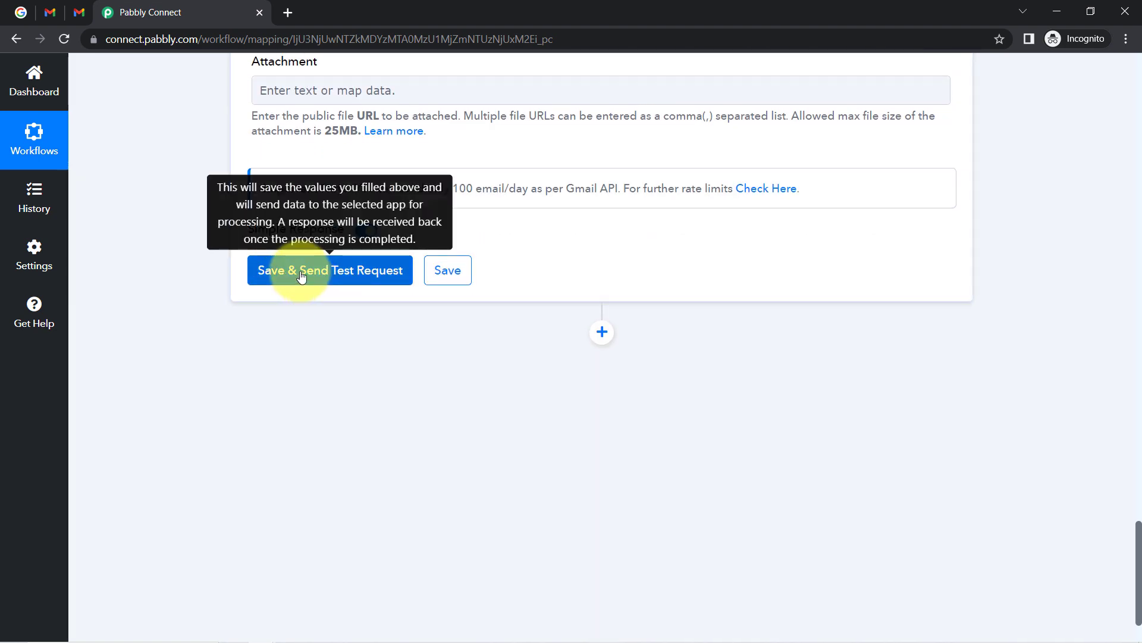
left_click(301, 275)
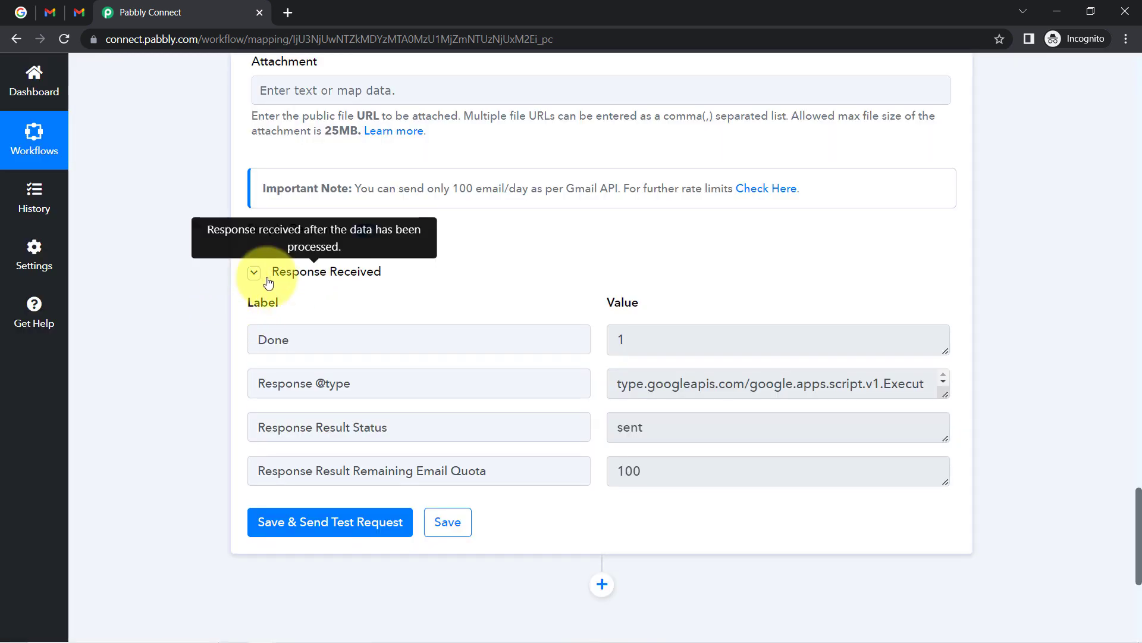
left_click(255, 274)
left_click(255, 273)
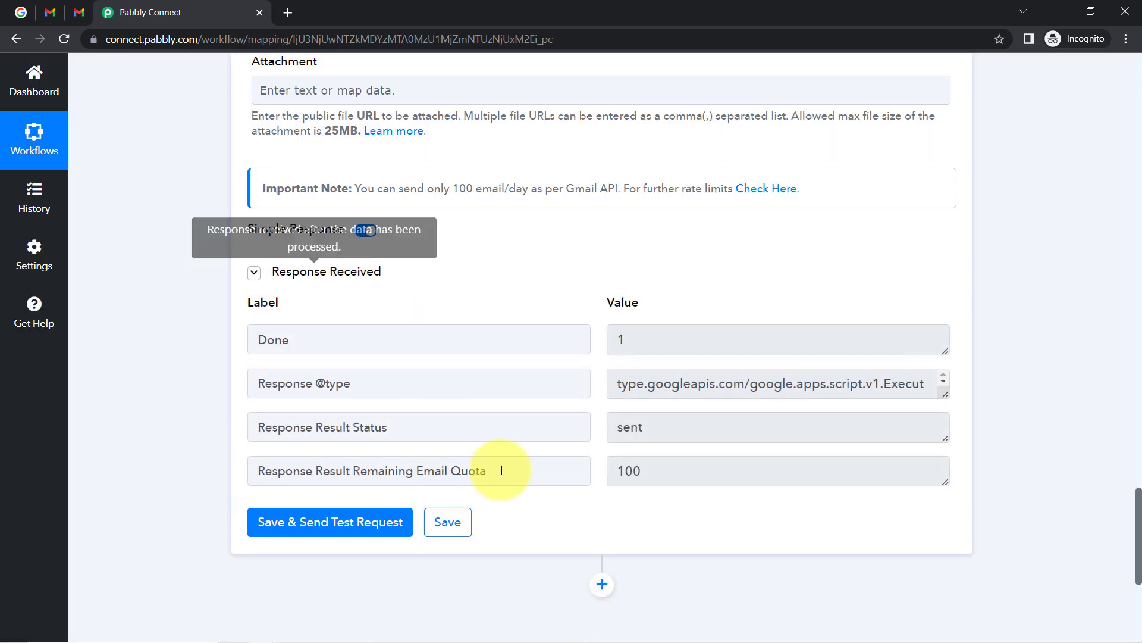
left_click_drag(661, 429, 610, 433)
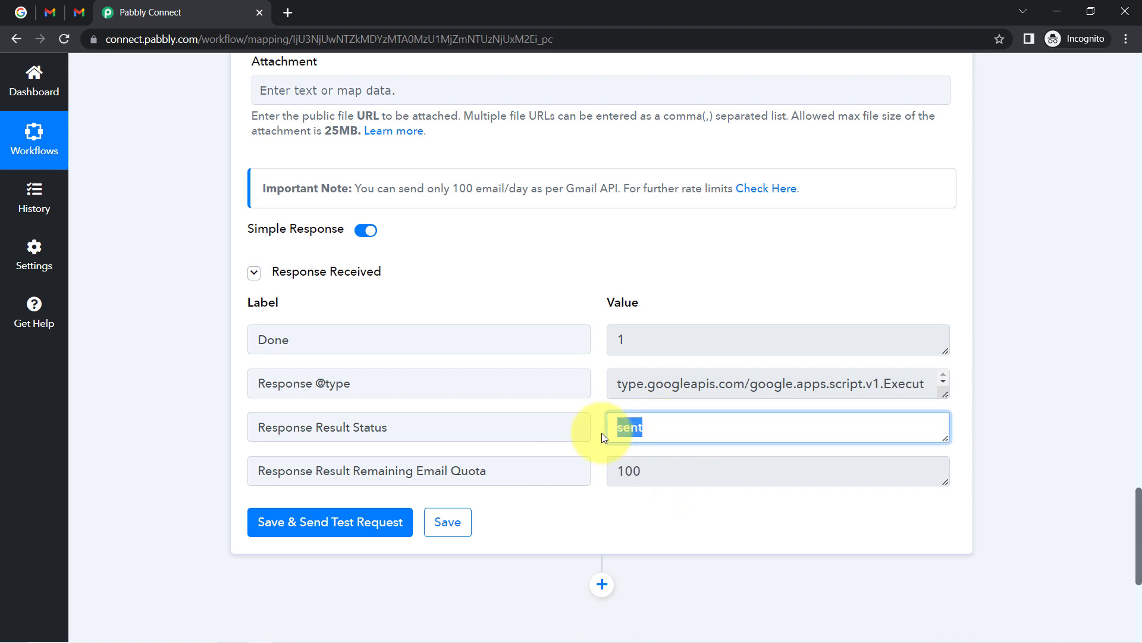
Refresh the Gmail inbox until the test email arrives.
left_click(79, 8)
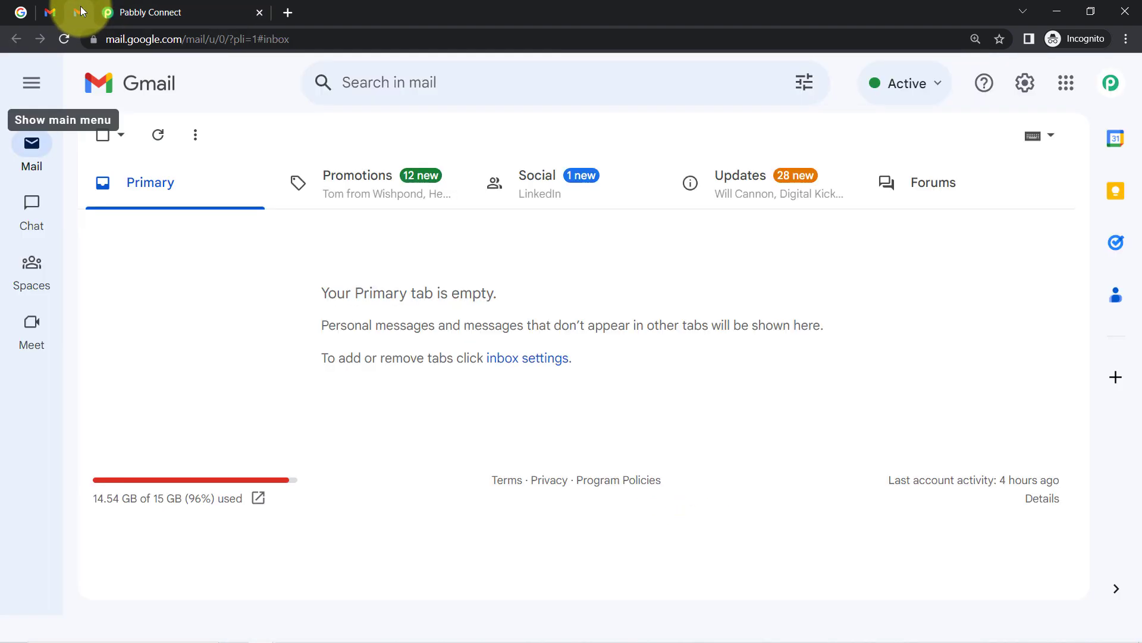
left_click(155, 137)
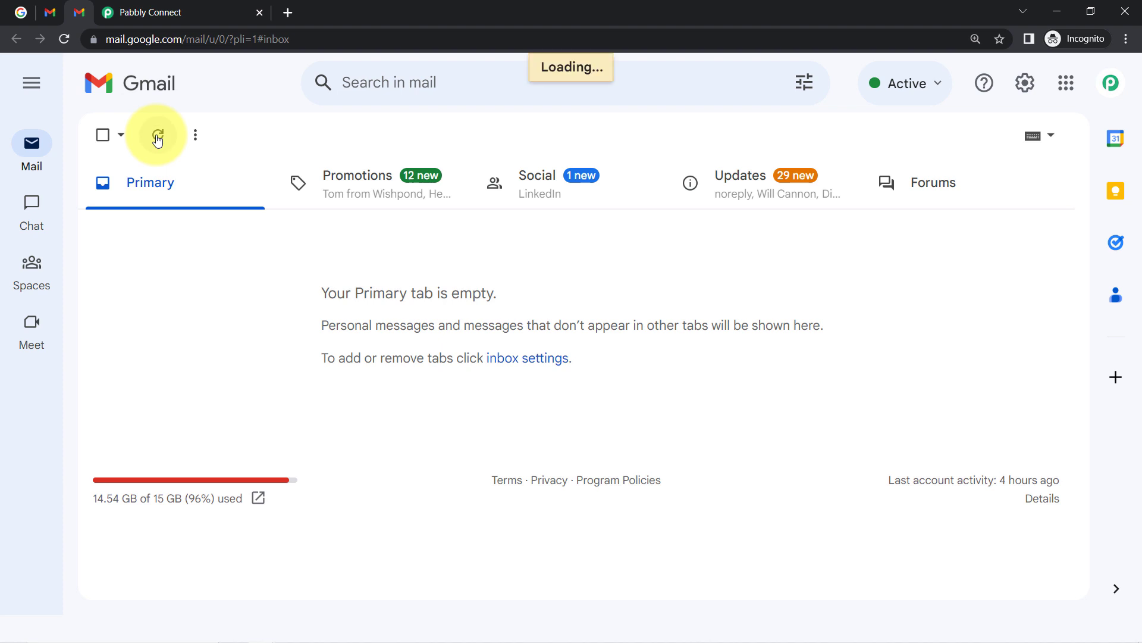
left_click(158, 137)
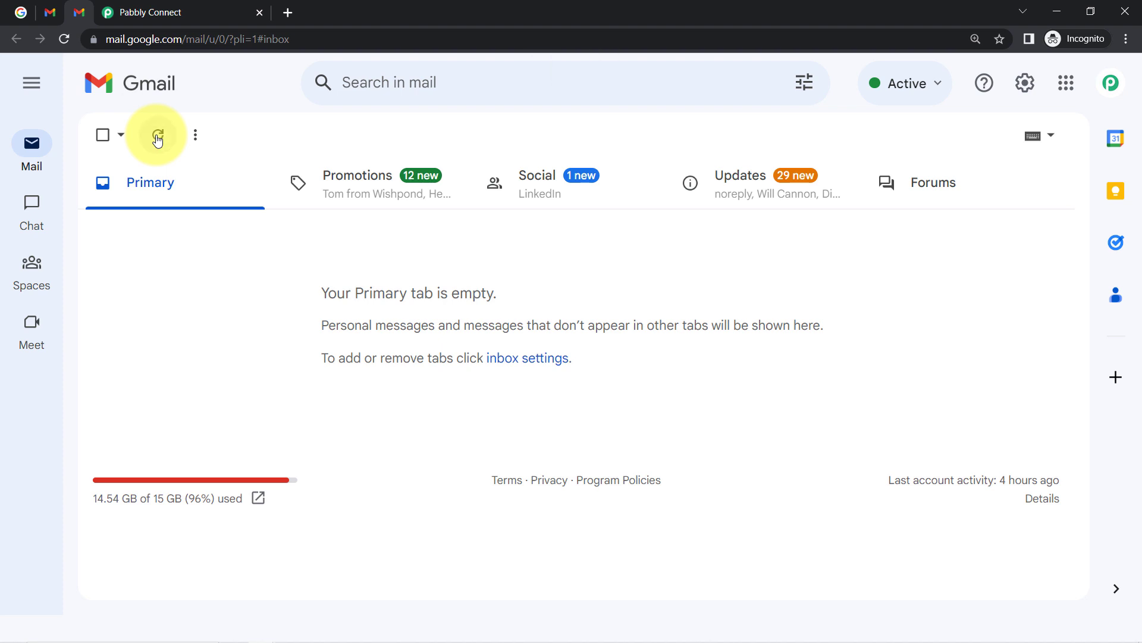
left_click(158, 137)
left_click(158, 137)
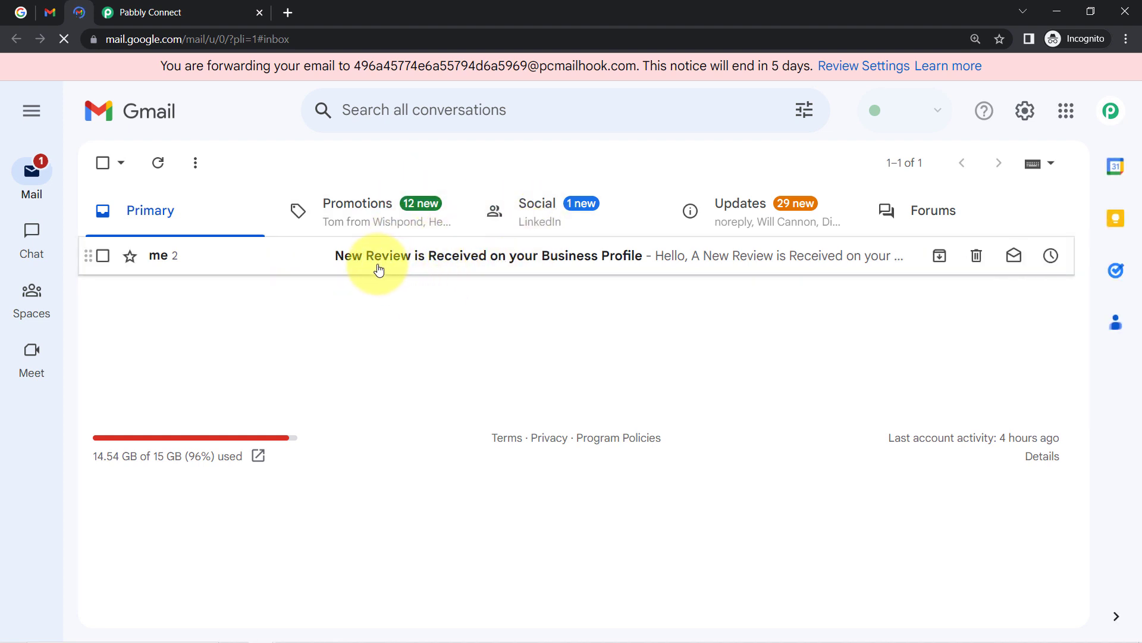
Open the 'New Review is Received on your Business Profile' email and check its body lines.
left_click(618, 261)
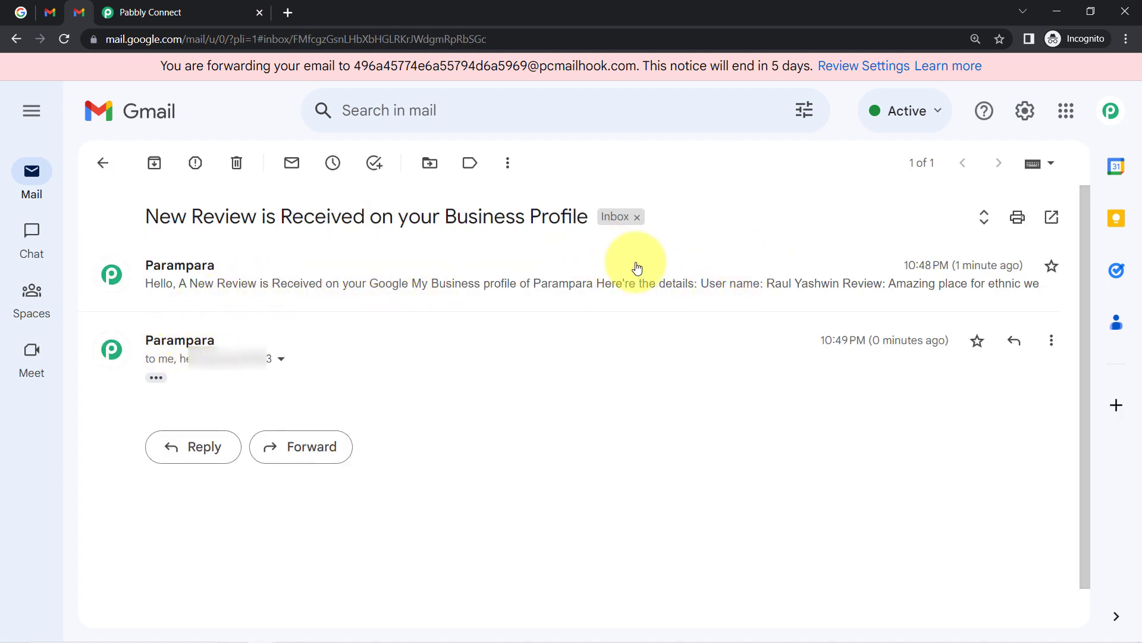
left_click(156, 380)
scroll(297, 310, "down", 2)
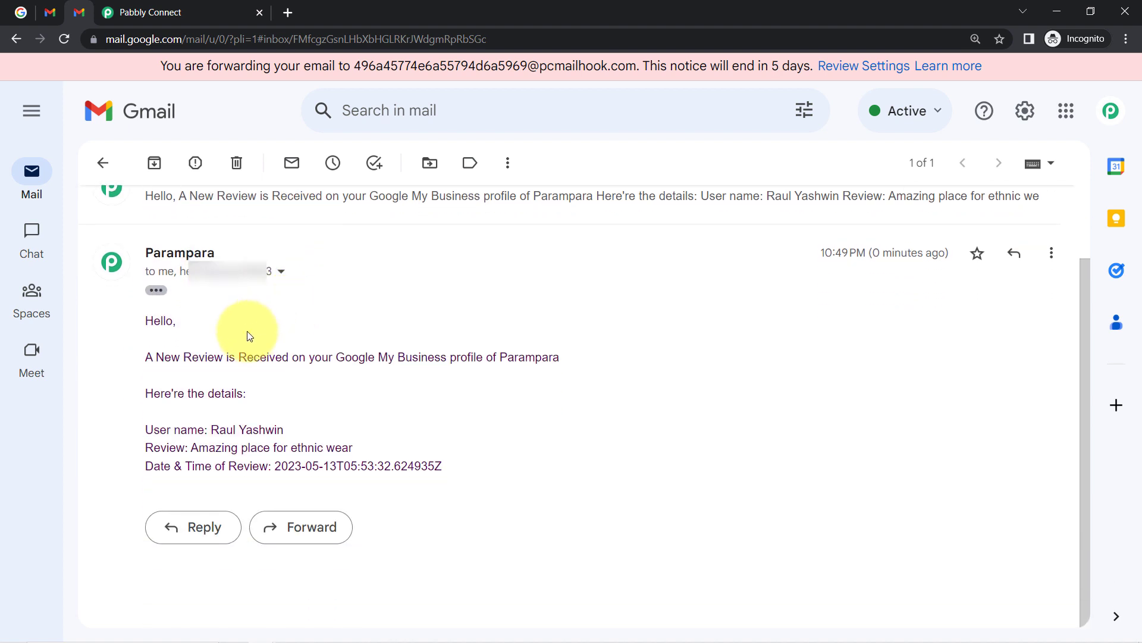
left_click_drag(156, 358, 548, 354)
left_click_drag(178, 393, 237, 390)
left_click_drag(145, 430, 265, 425)
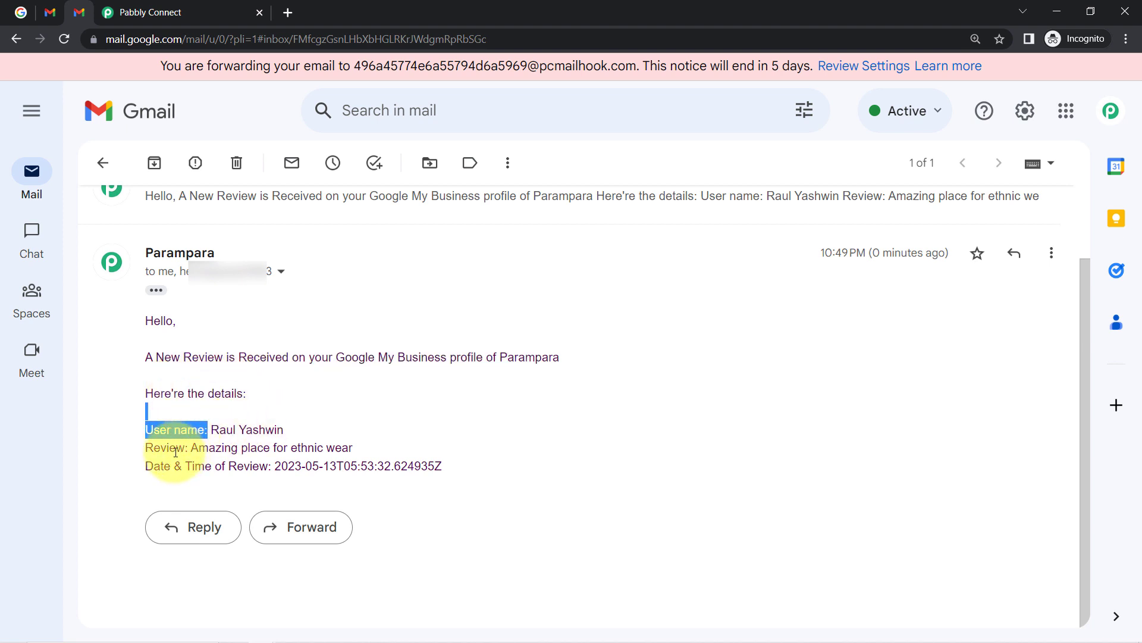
left_click_drag(176, 448, 336, 449)
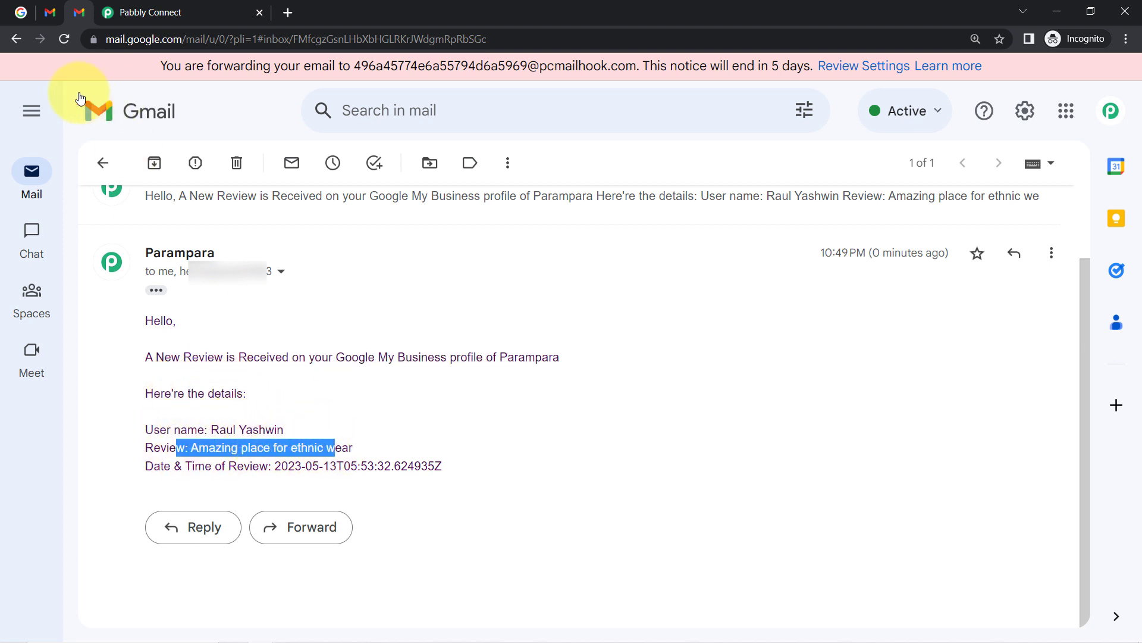
Inspect the raw timestamp on the email's Date & Time of Review line.
left_click(17, 18)
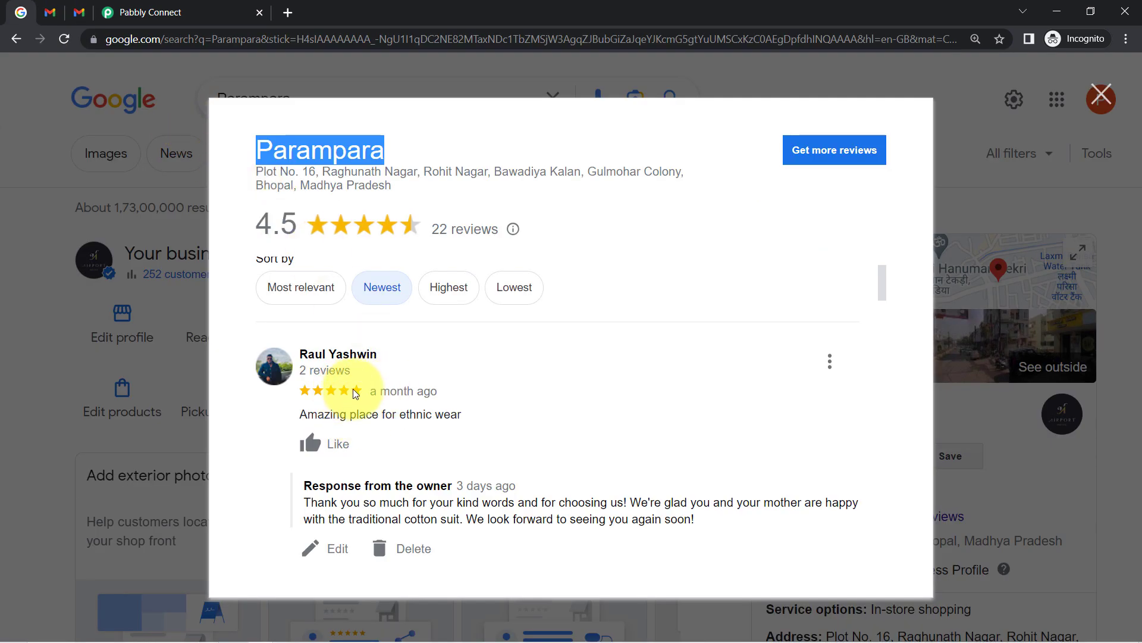
left_click(128, 10)
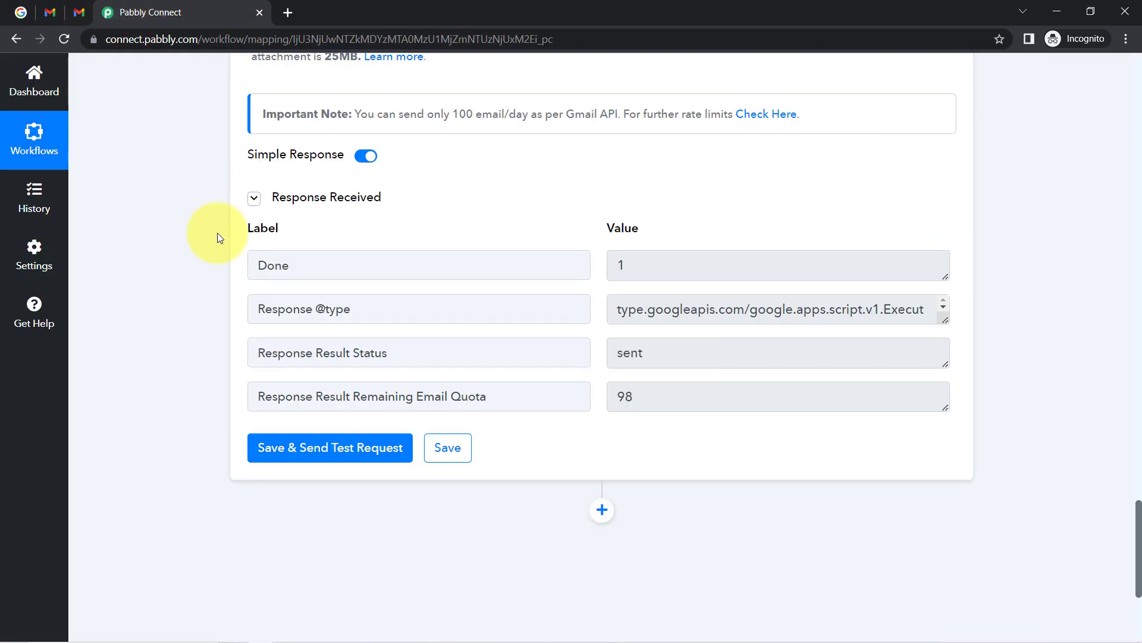
left_click(81, 11)
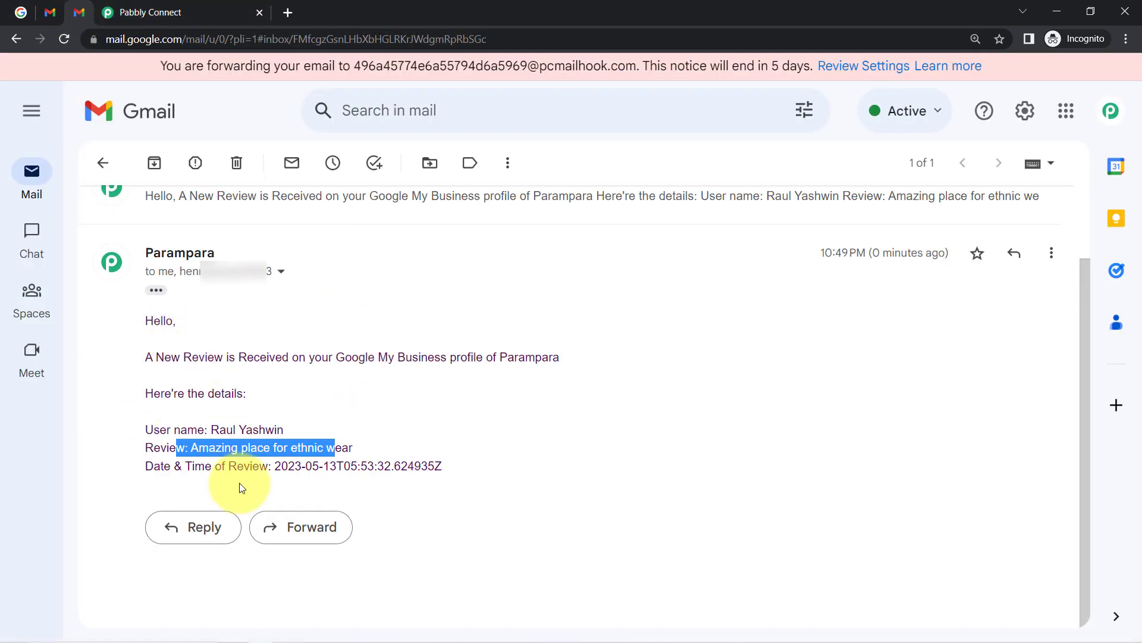
triple_click(183, 465)
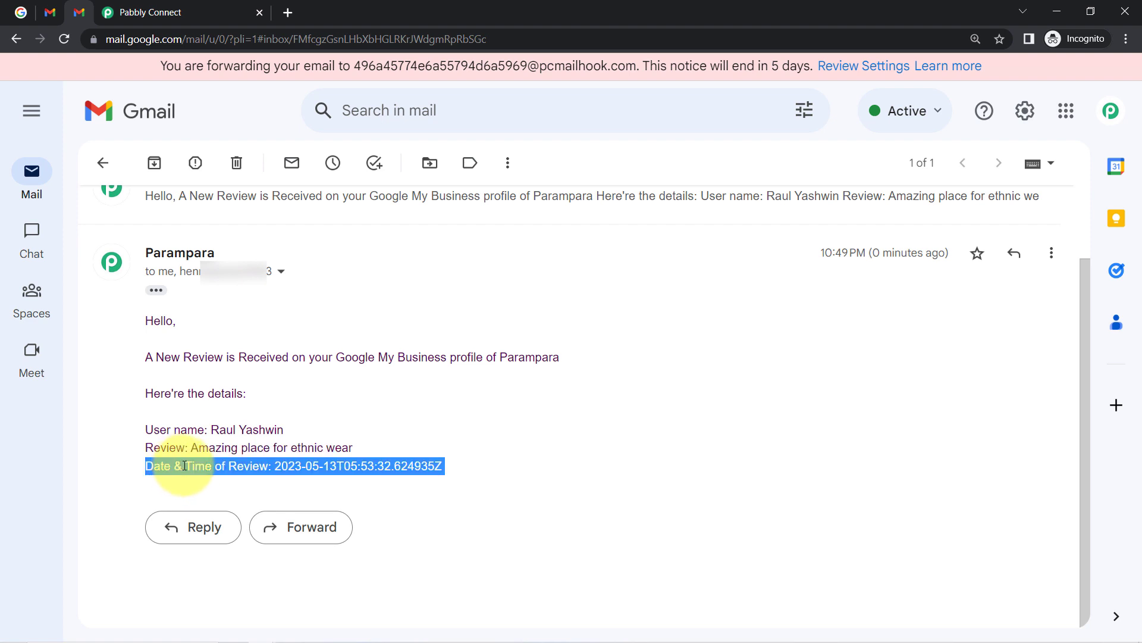
left_click(181, 467)
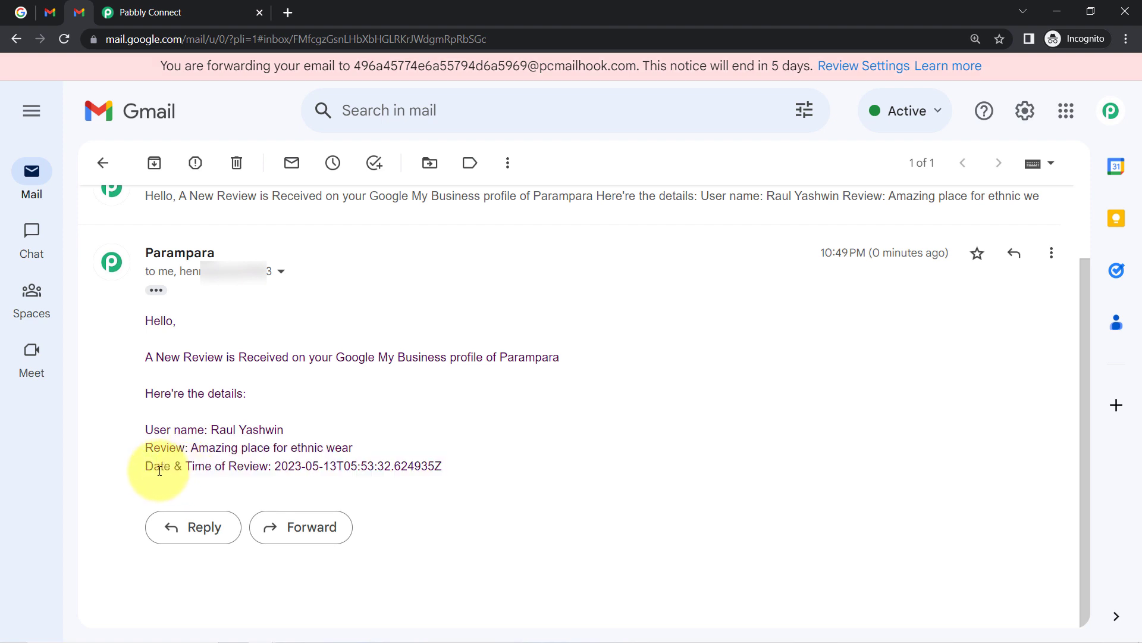
left_click_drag(147, 467, 346, 467)
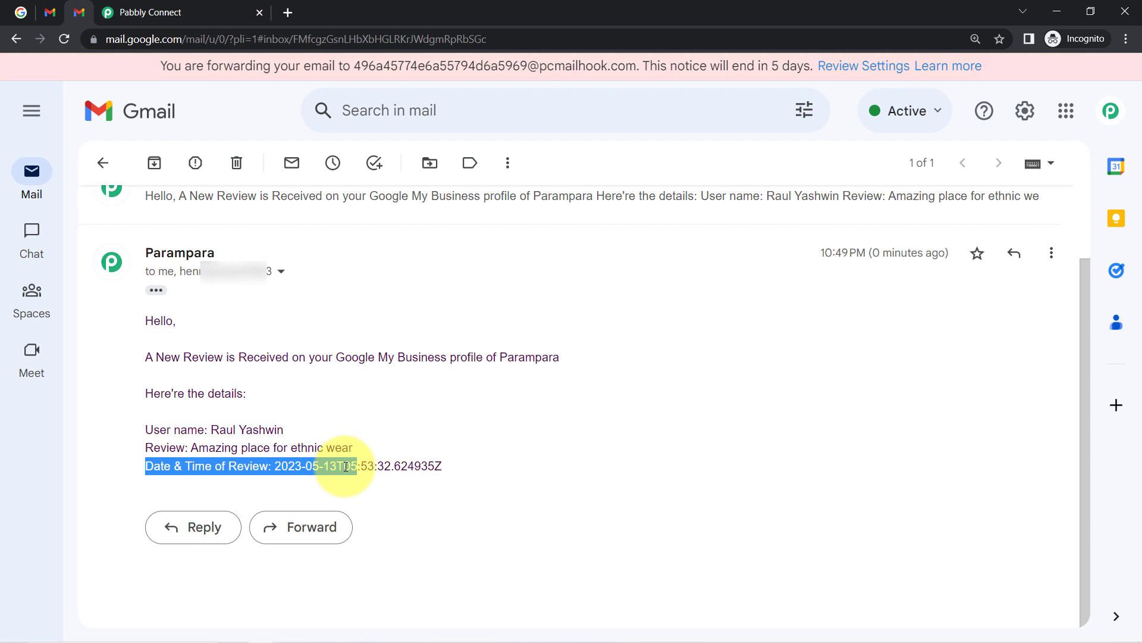
Compare with the Parampara review email in the other Gmail inbox, then view the reviews page.
left_click(60, 9)
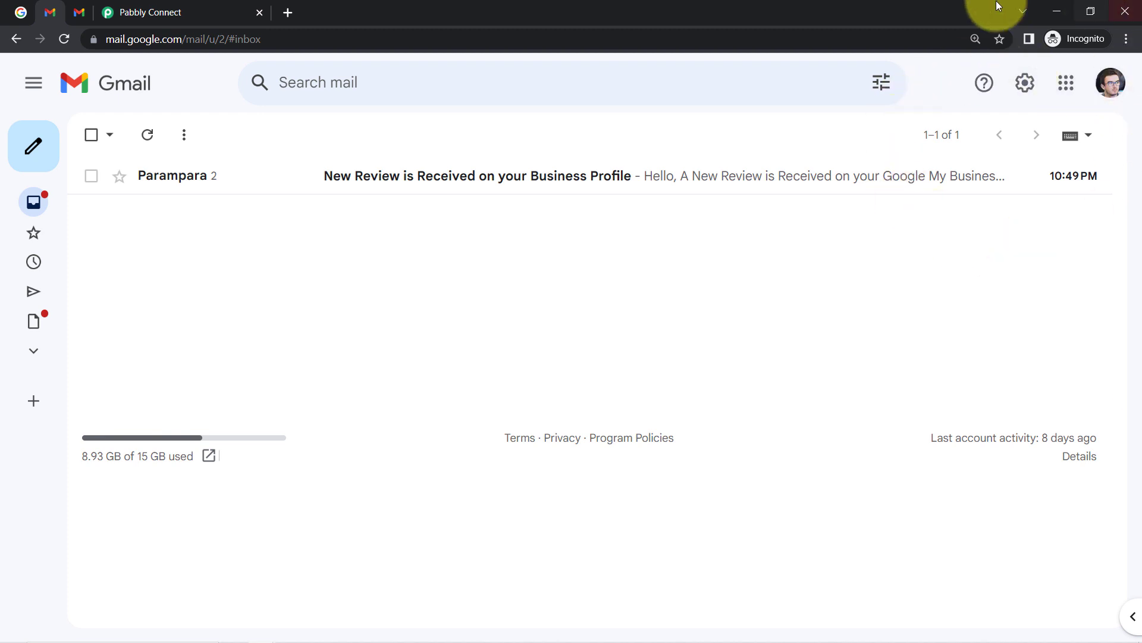
left_click(390, 181)
left_click_drag(133, 283, 337, 441)
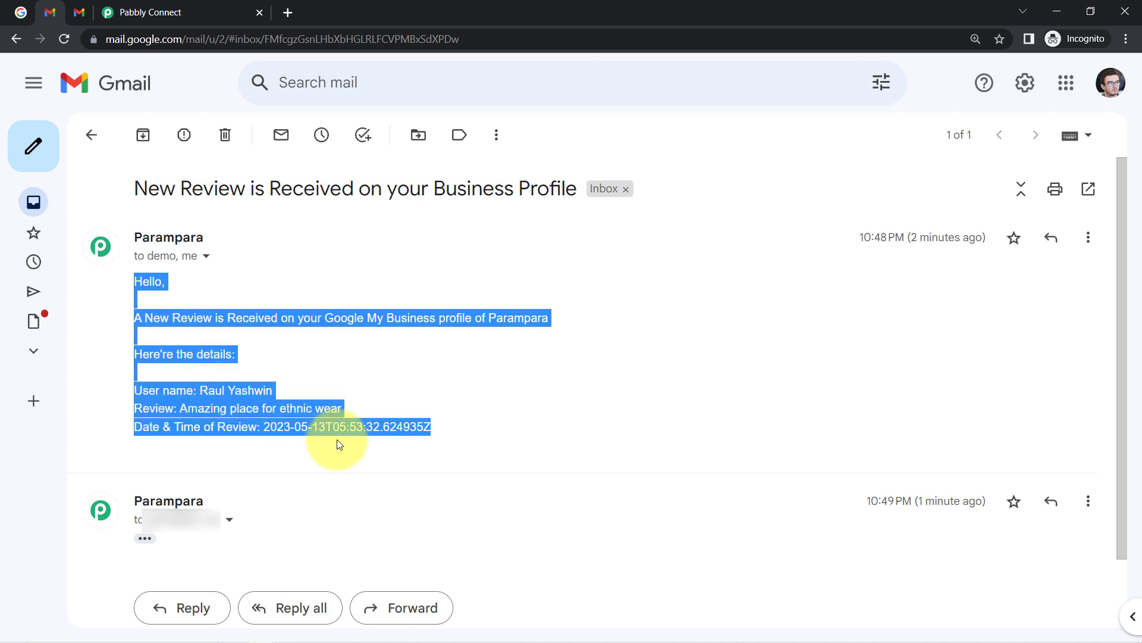
left_click(15, 13)
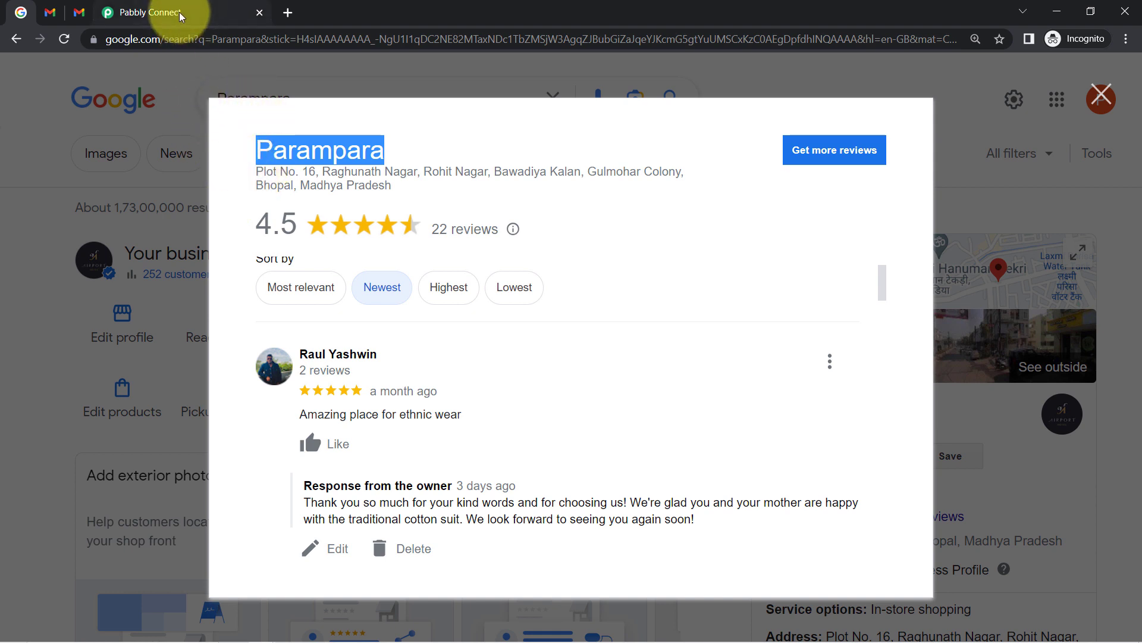
Collapse the trigger and Gmail steps and add a new action between them.
mouse_move(180, 16)
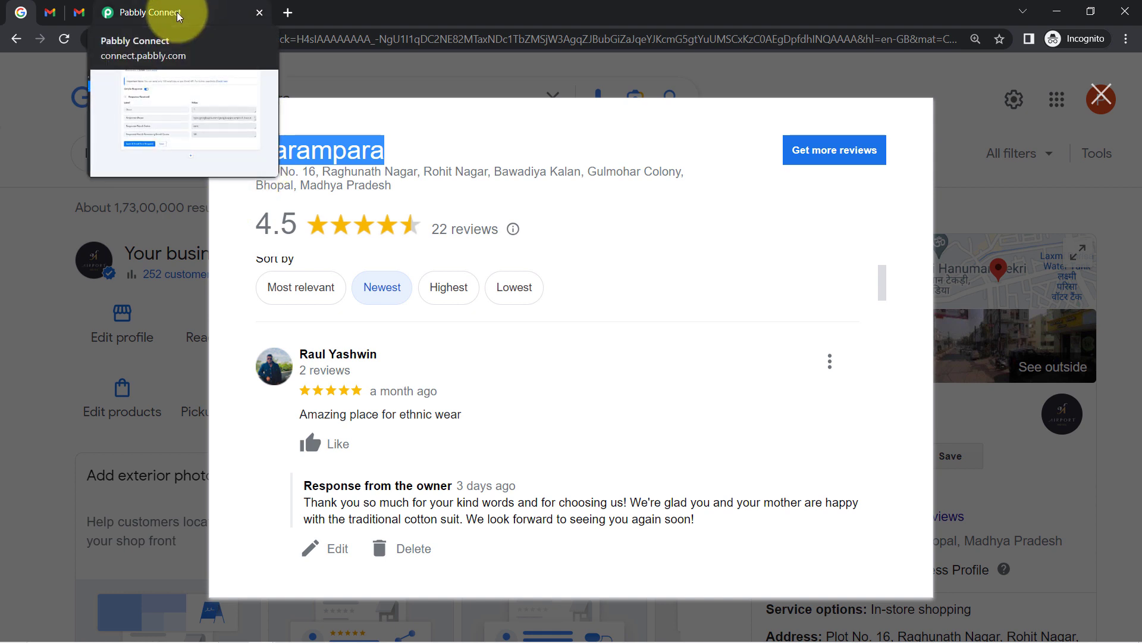
left_click(177, 16)
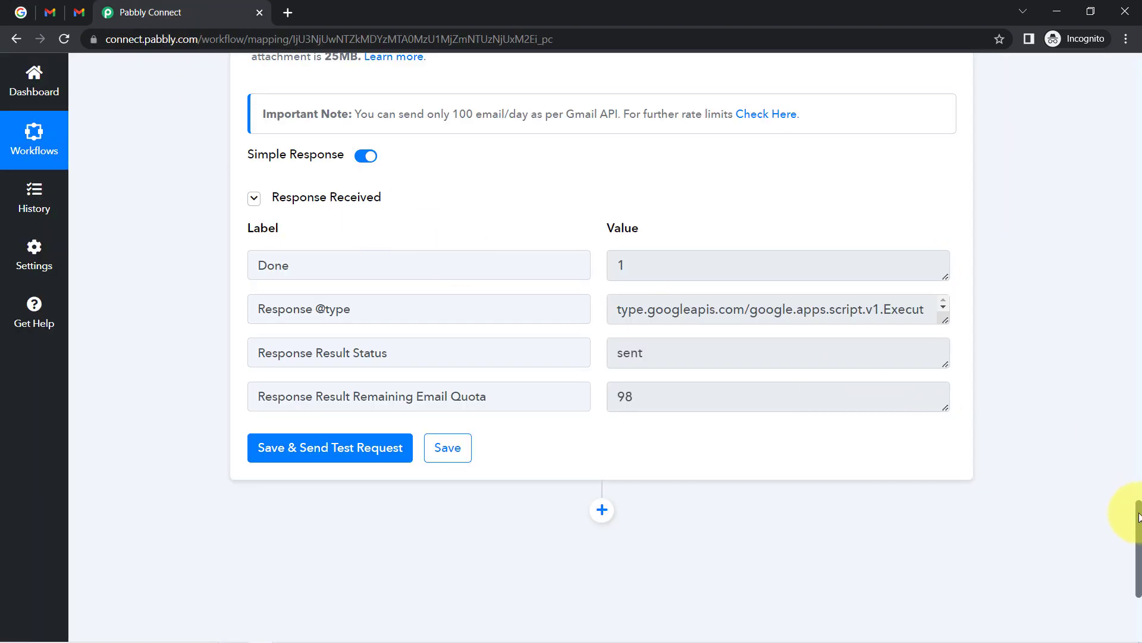
left_click_drag(1138, 516, 1065, 46)
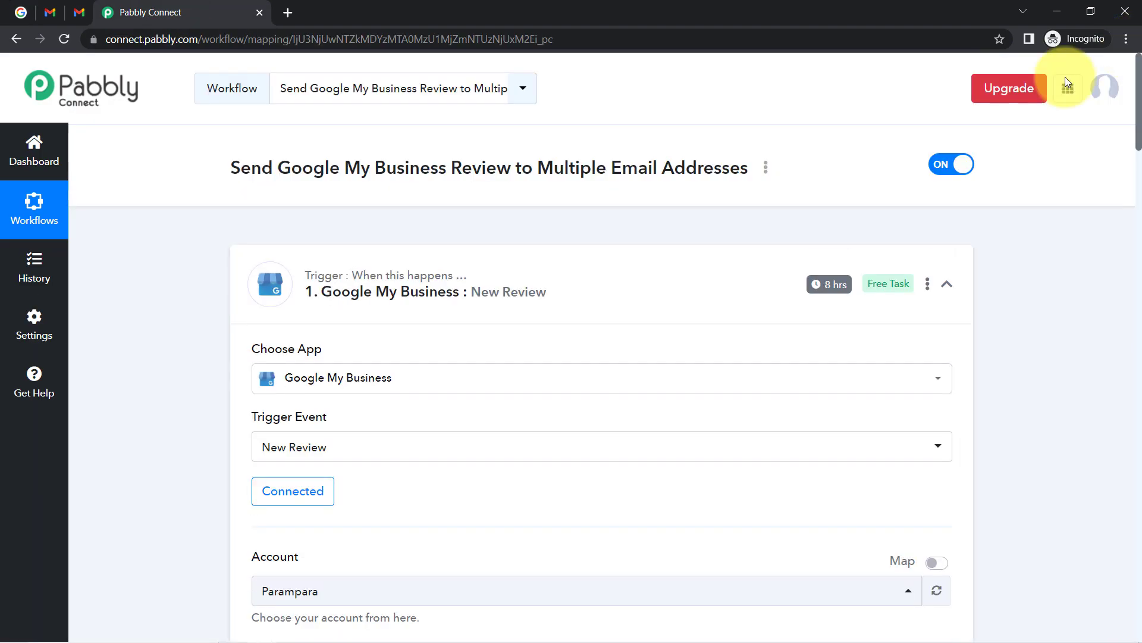
left_click(403, 297)
left_click(356, 418)
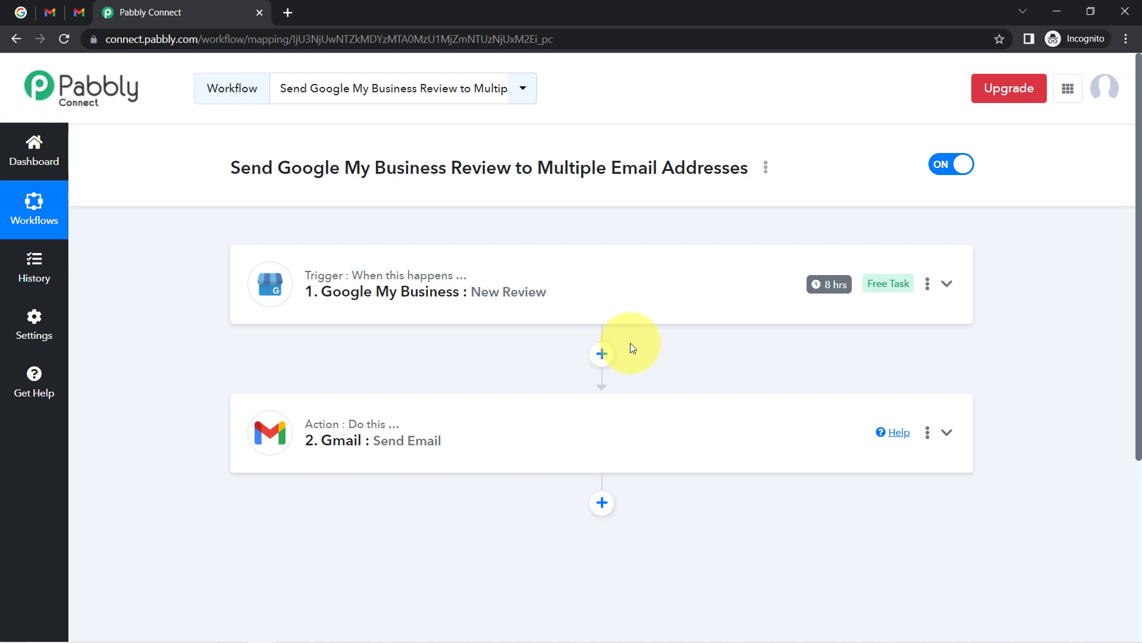
left_click(601, 355)
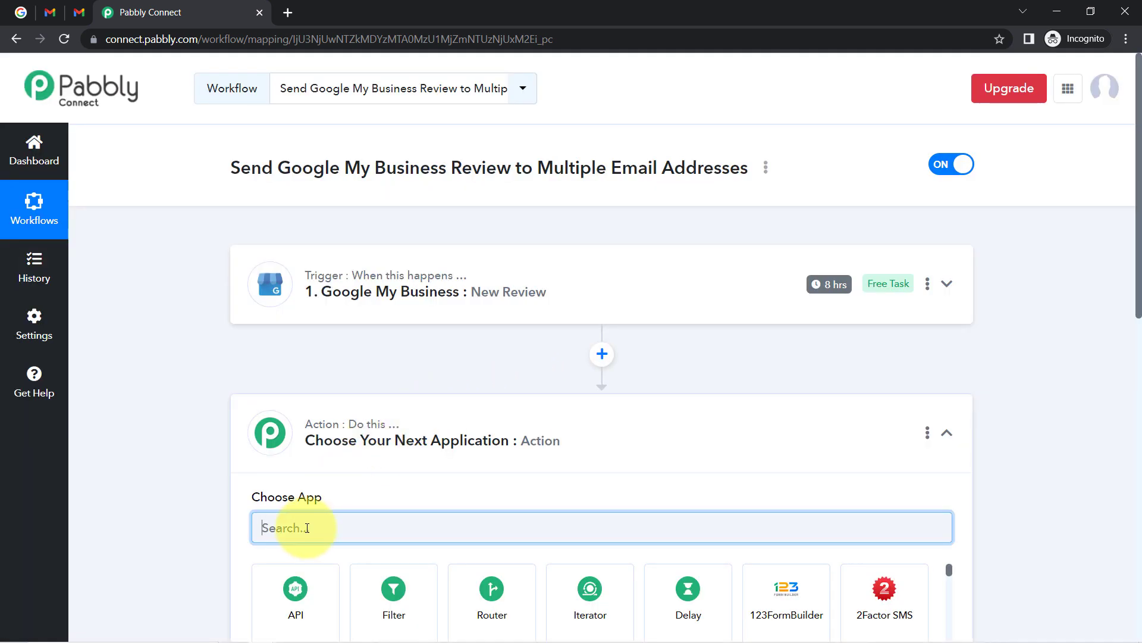
Choose Date/Time Formatter with the Format Date with Time Zone event and connect it.
scroll(316, 512, "down", 3)
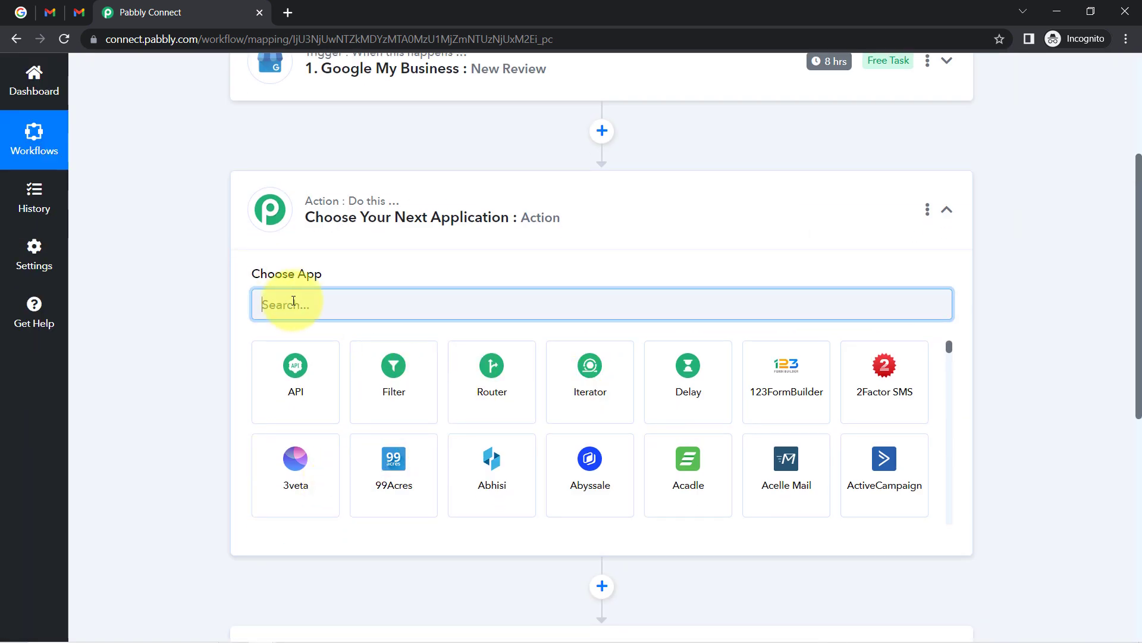
type("ate")
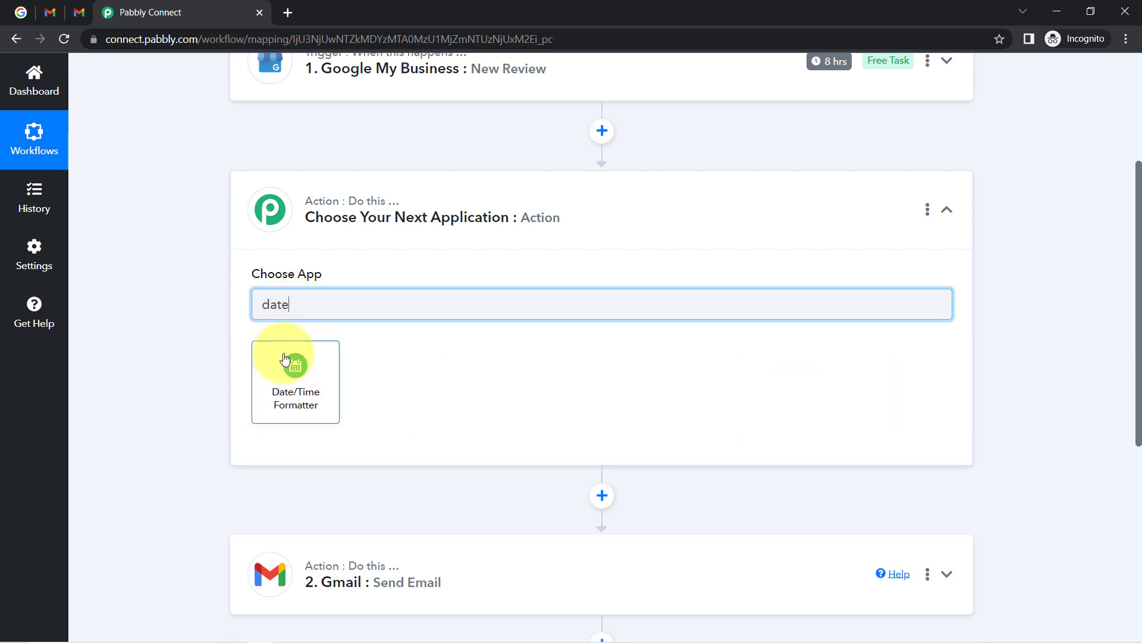
left_click(285, 366)
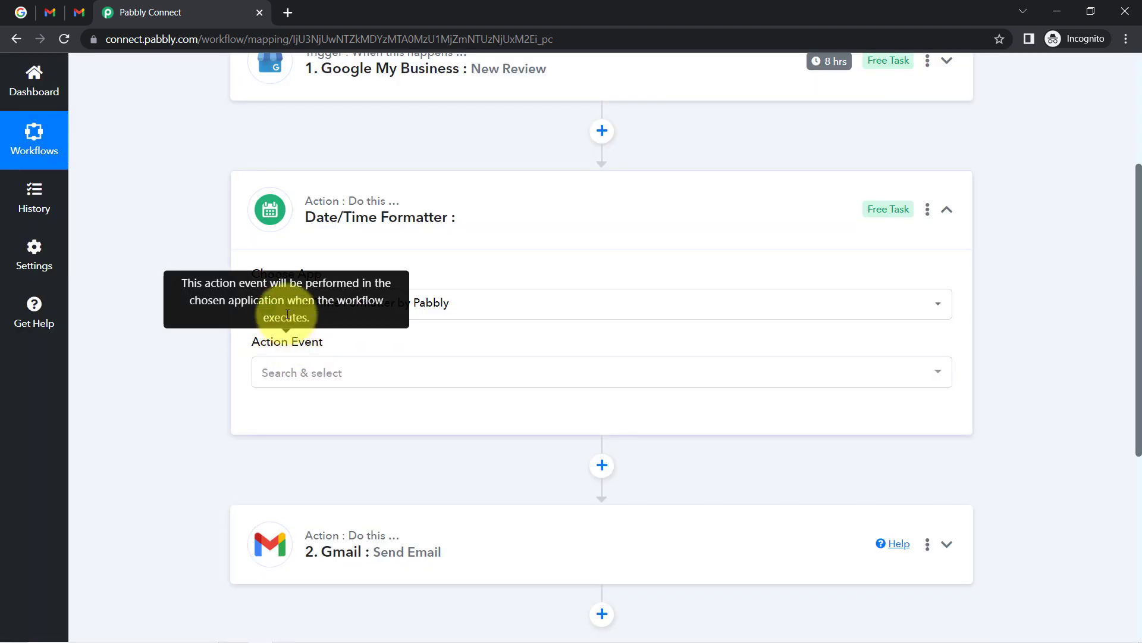
left_click(326, 376)
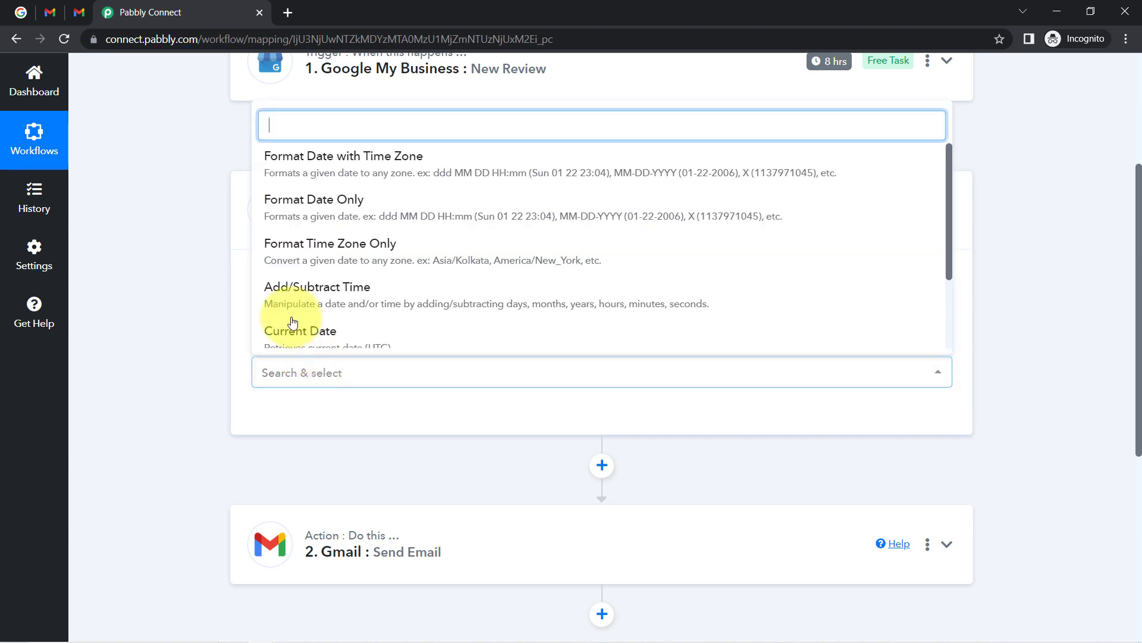
left_click(389, 164)
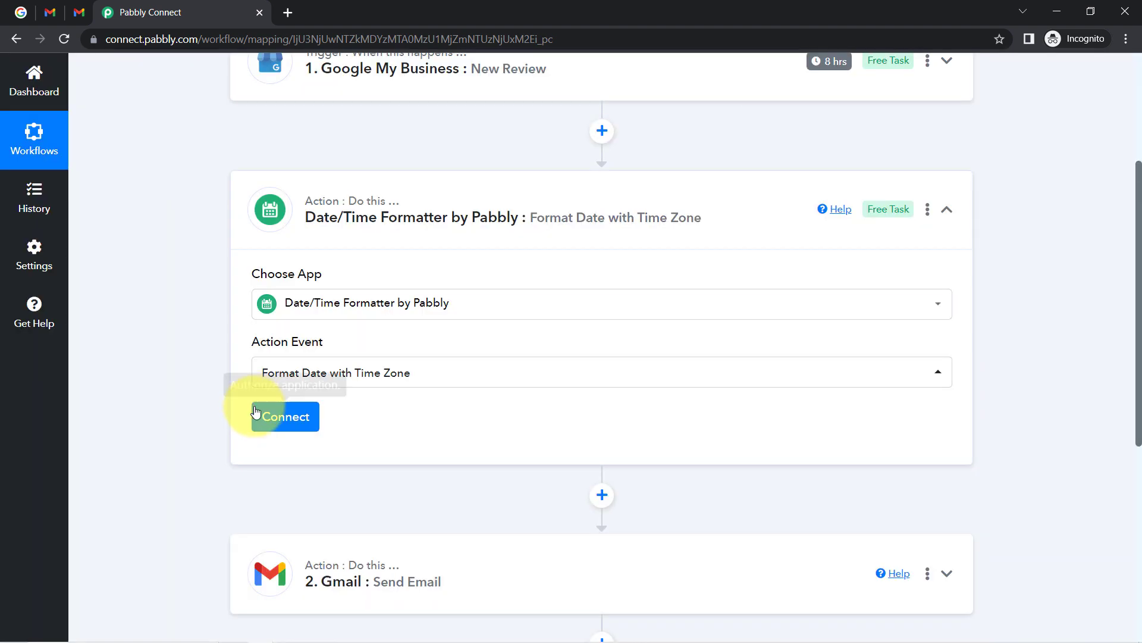
left_click(255, 411)
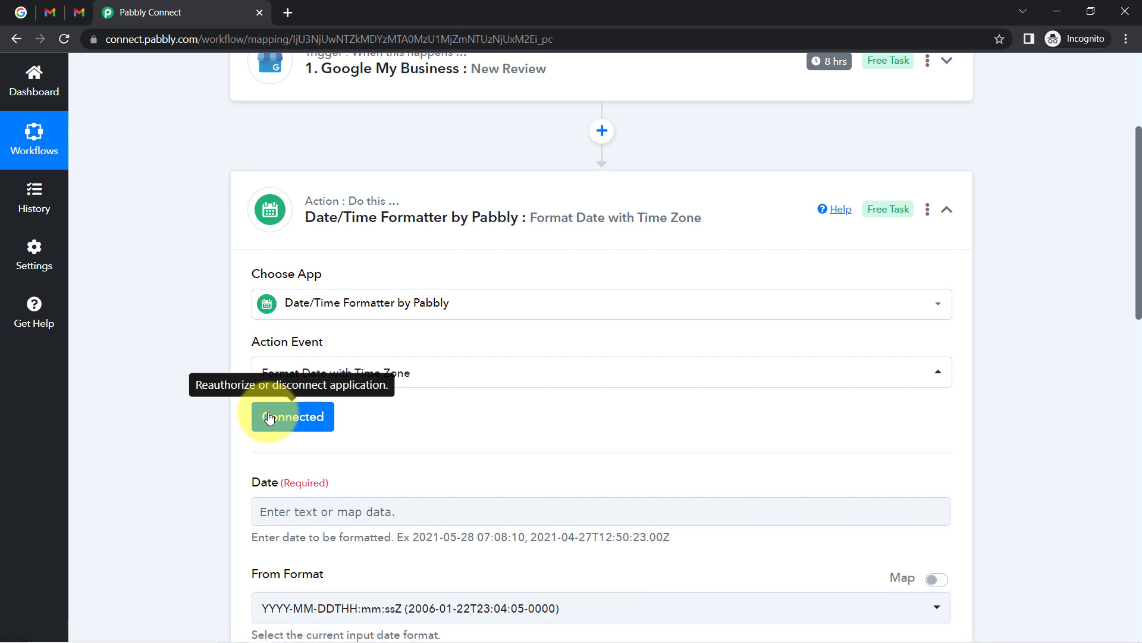
Map CreateTime (searched as 'cre') into Date and set To Format to YYYY-MM-DD HH:mm:ss.
left_click_drag(1139, 143, 1135, 285)
left_click(283, 179)
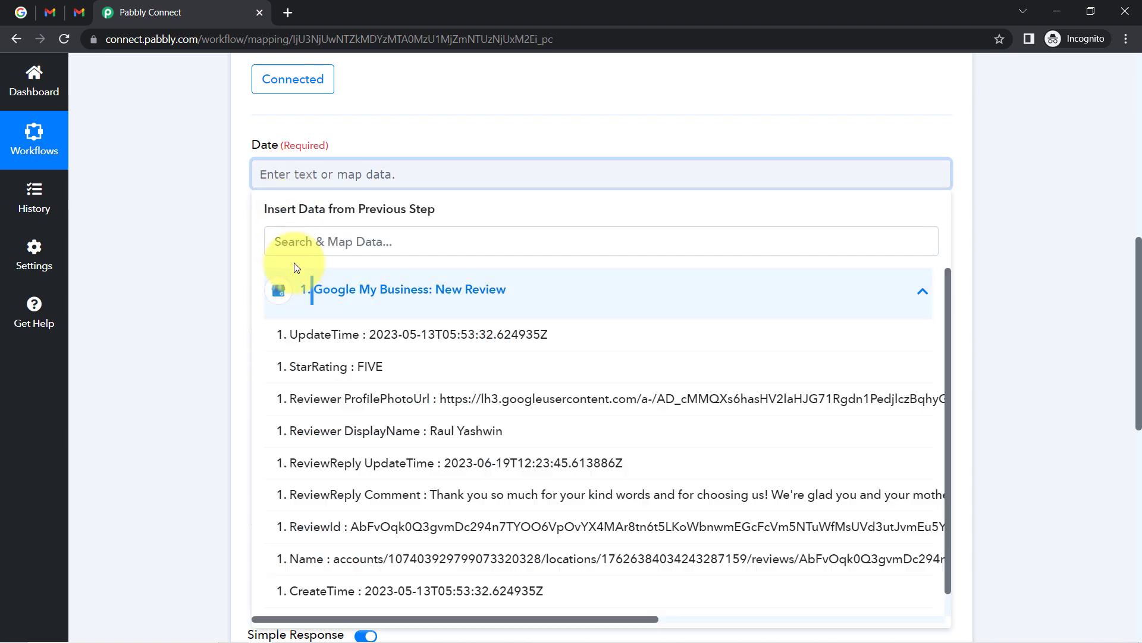
left_click(287, 250)
type("cre")
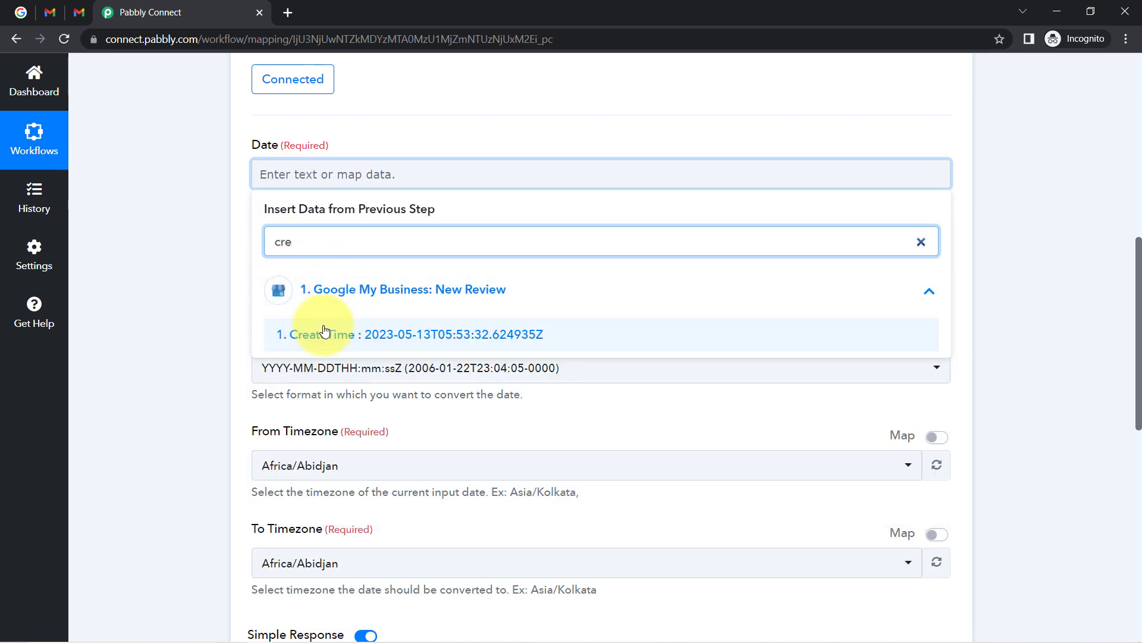
left_click(324, 334)
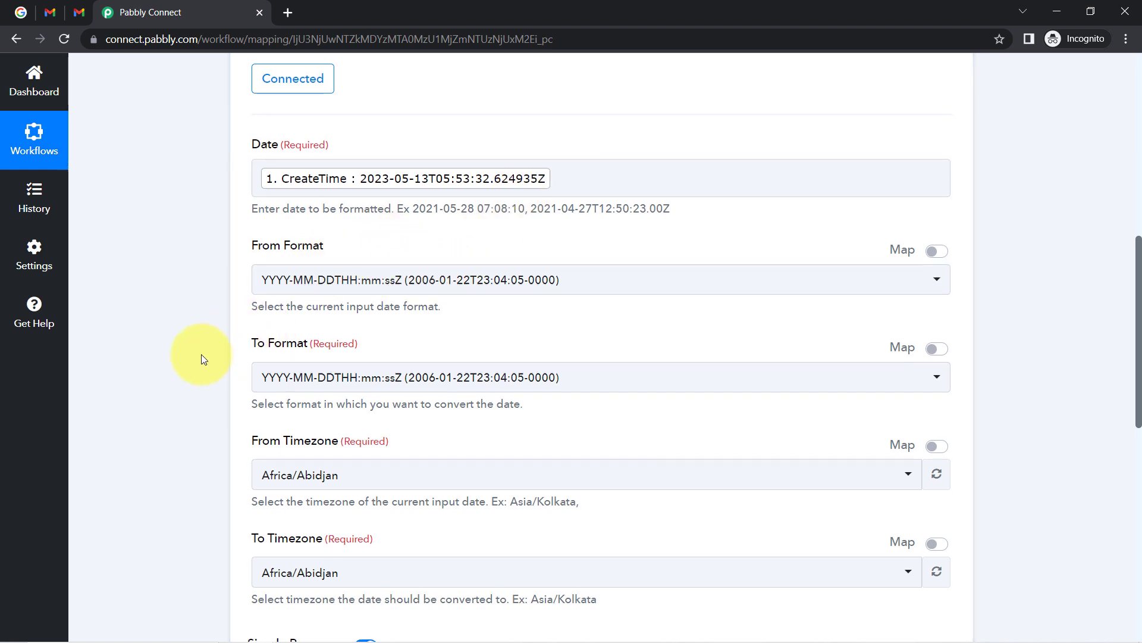
scroll(202, 355, "down", 5)
left_click(284, 81)
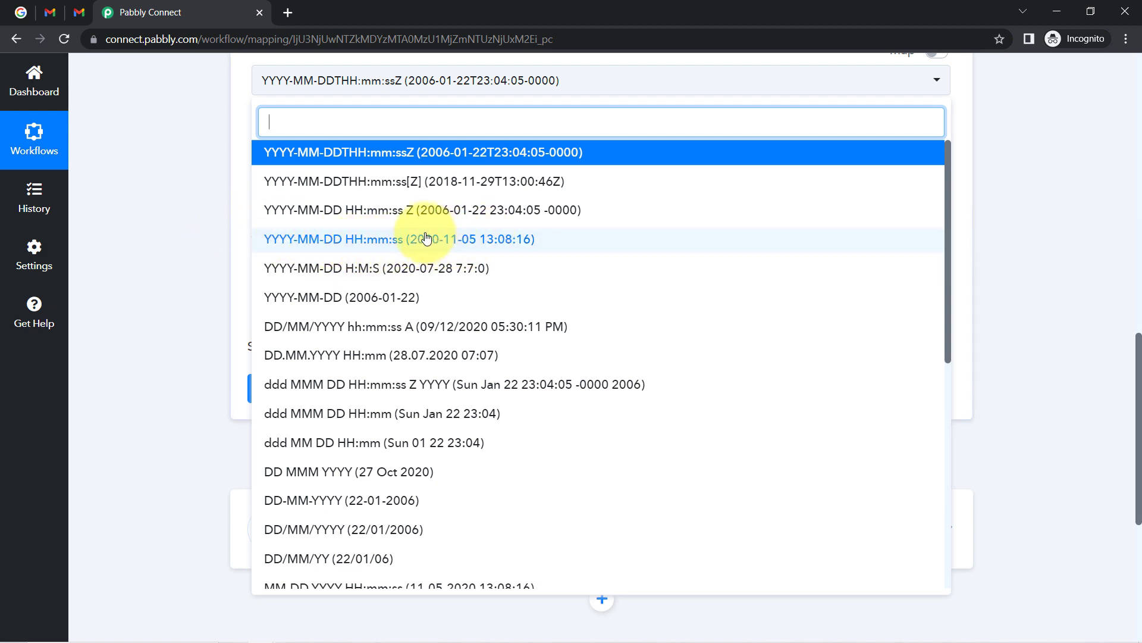
left_click(498, 239)
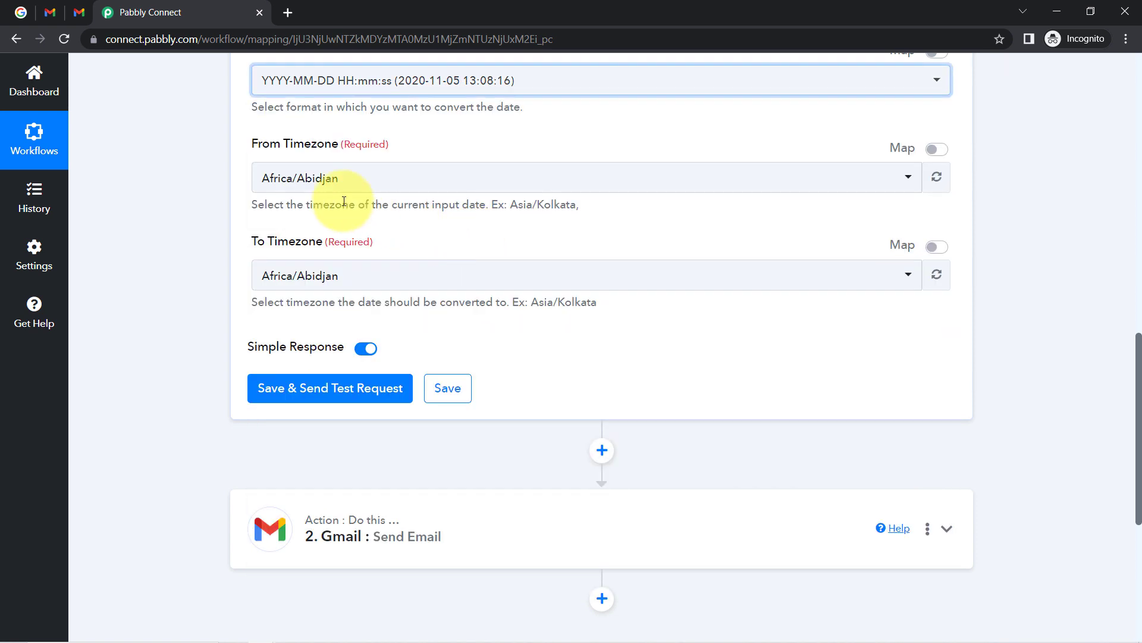
left_click(276, 400)
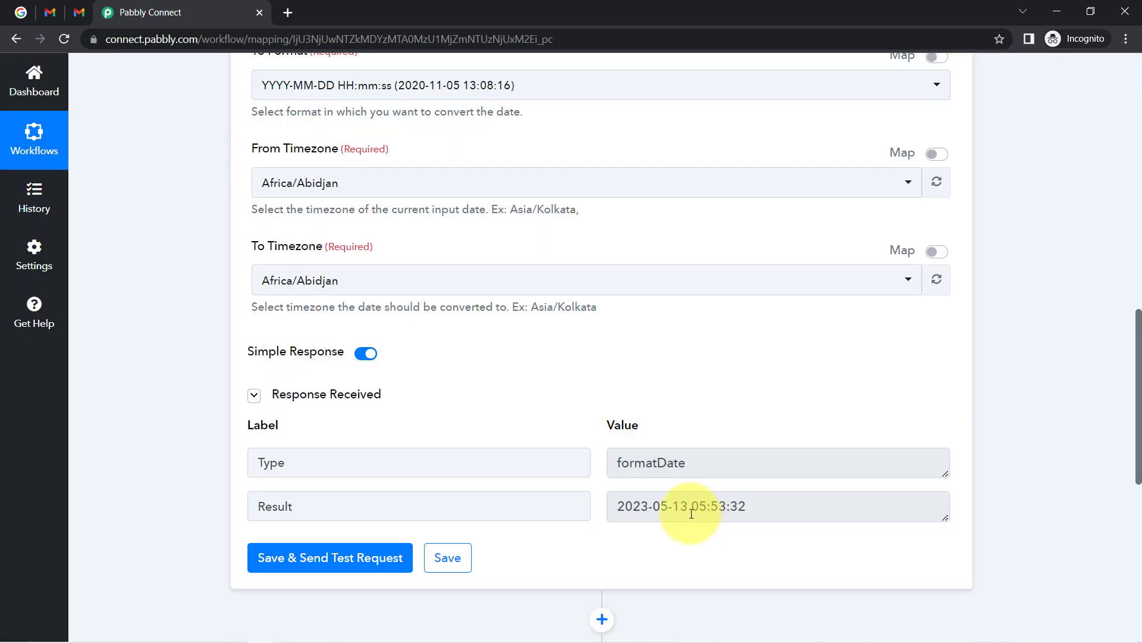
left_click(675, 509)
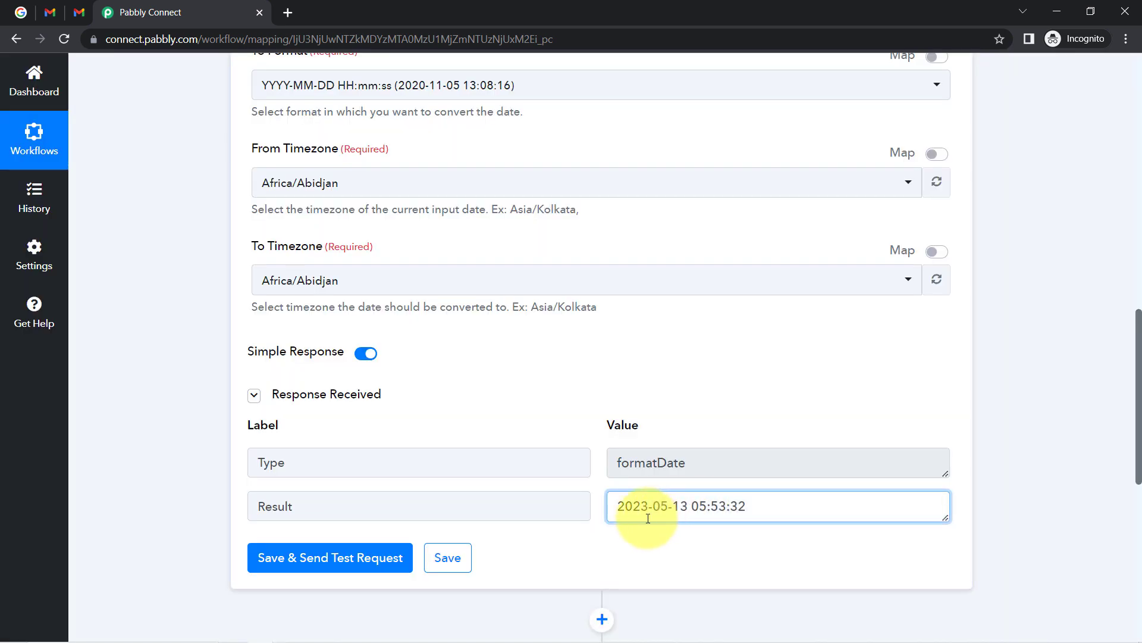
left_click_drag(633, 507, 748, 507)
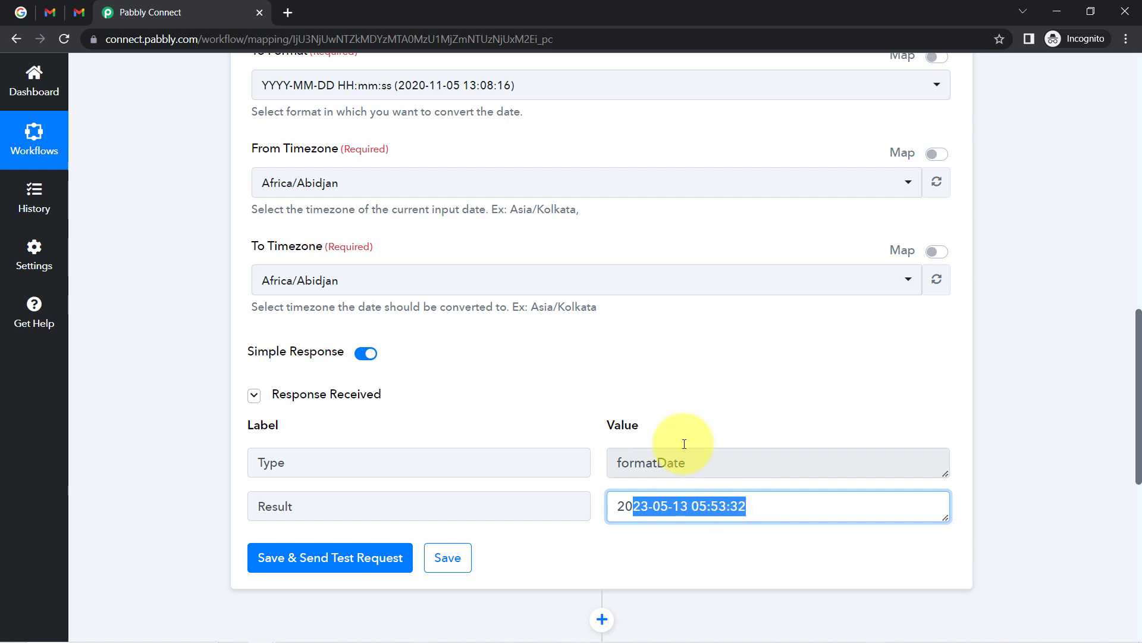
left_click(689, 327)
Compare the formatted result against the mapped CreateTime value in the Date field.
scroll(687, 327, "up", 3)
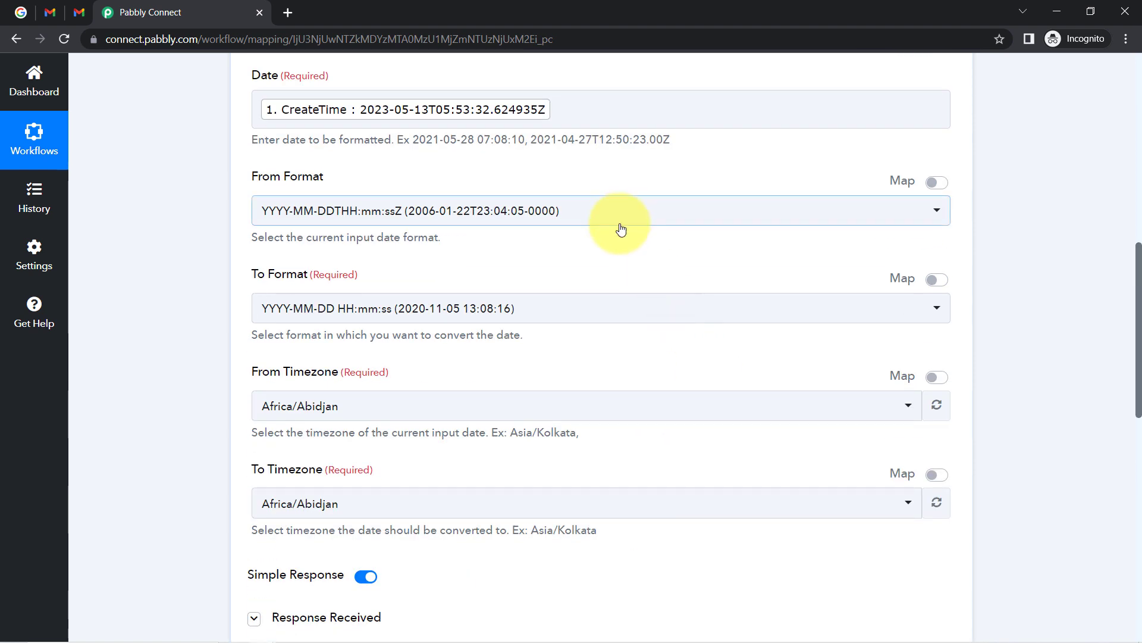
scroll(466, 192, "up", 1)
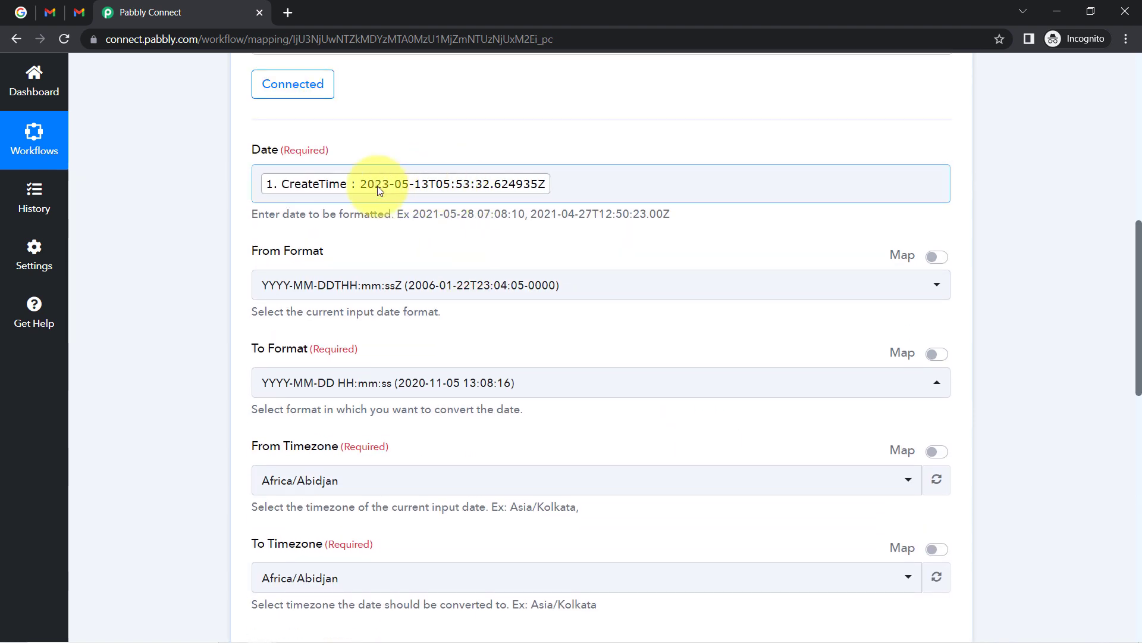
left_click(407, 193)
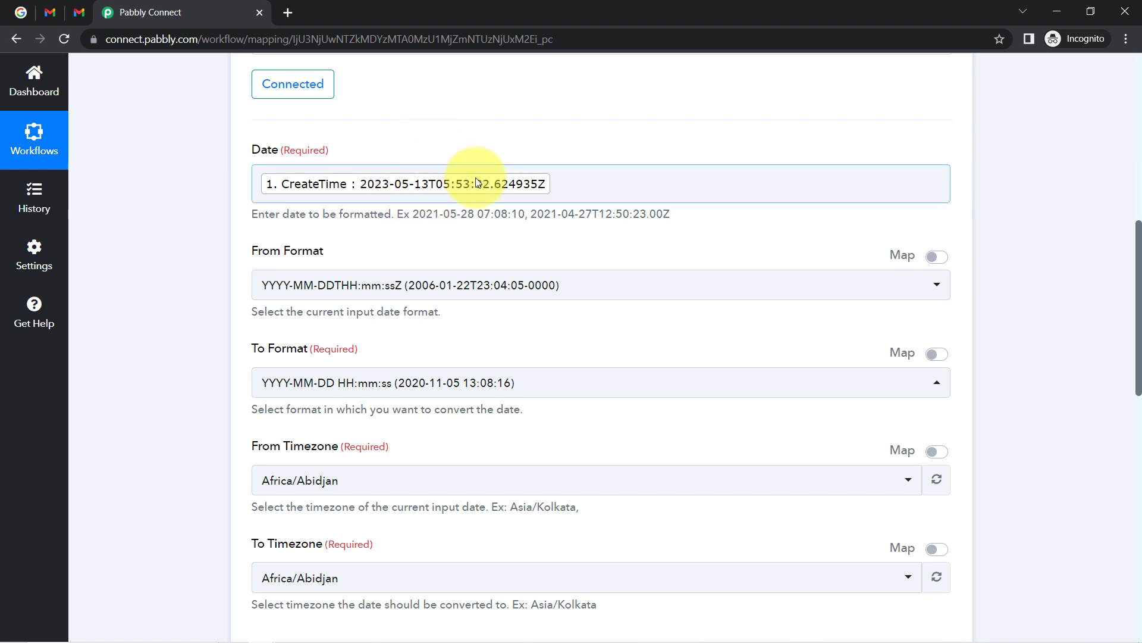
left_click(198, 220)
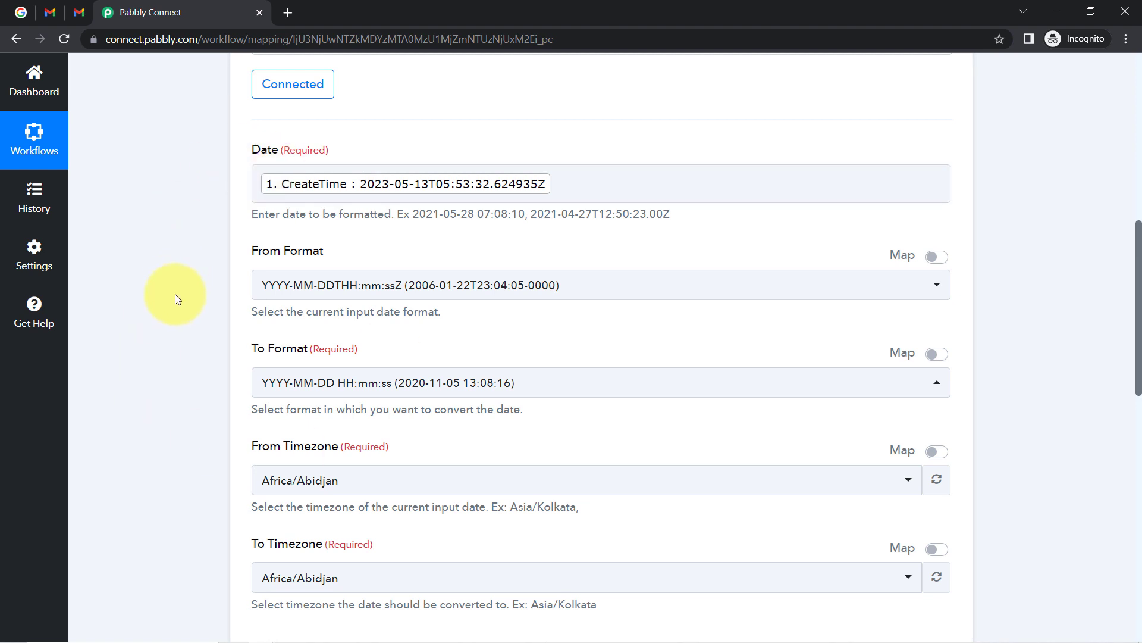
scroll(177, 330, "up", 1)
scroll(179, 374, "down", 7)
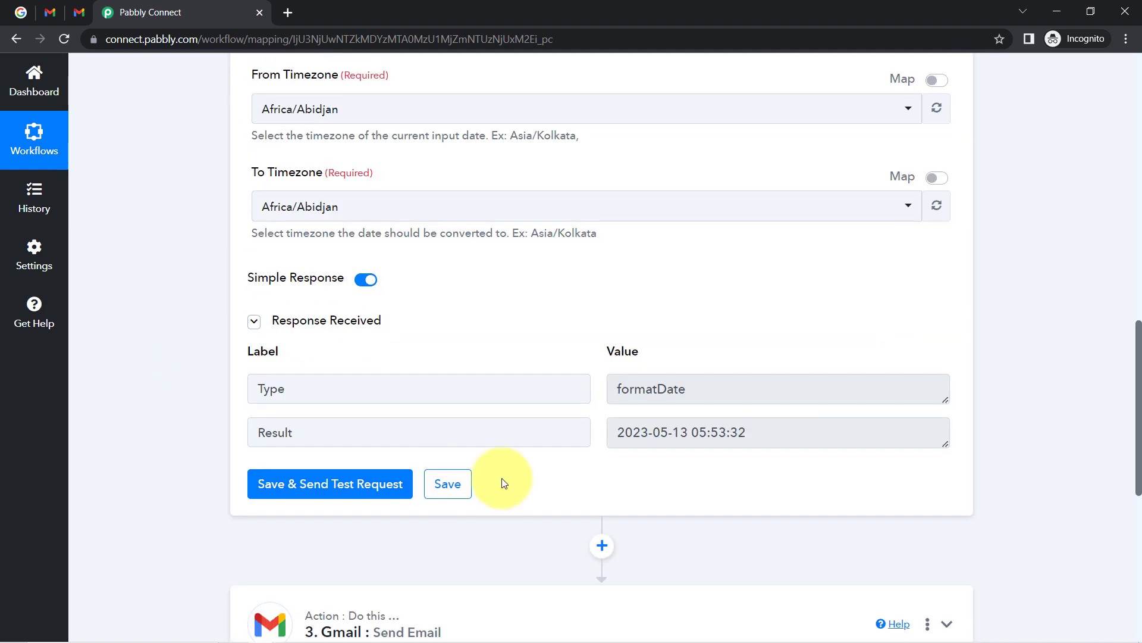
left_click_drag(701, 441, 614, 429)
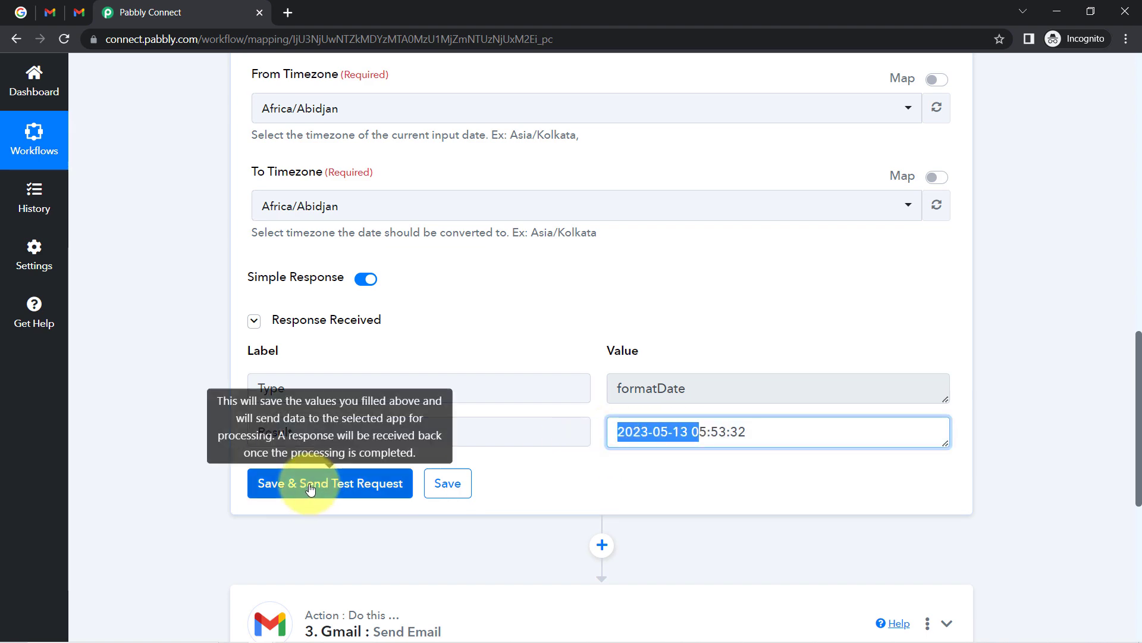
scroll(159, 375, "down", 6)
scroll(190, 213, "up", 12)
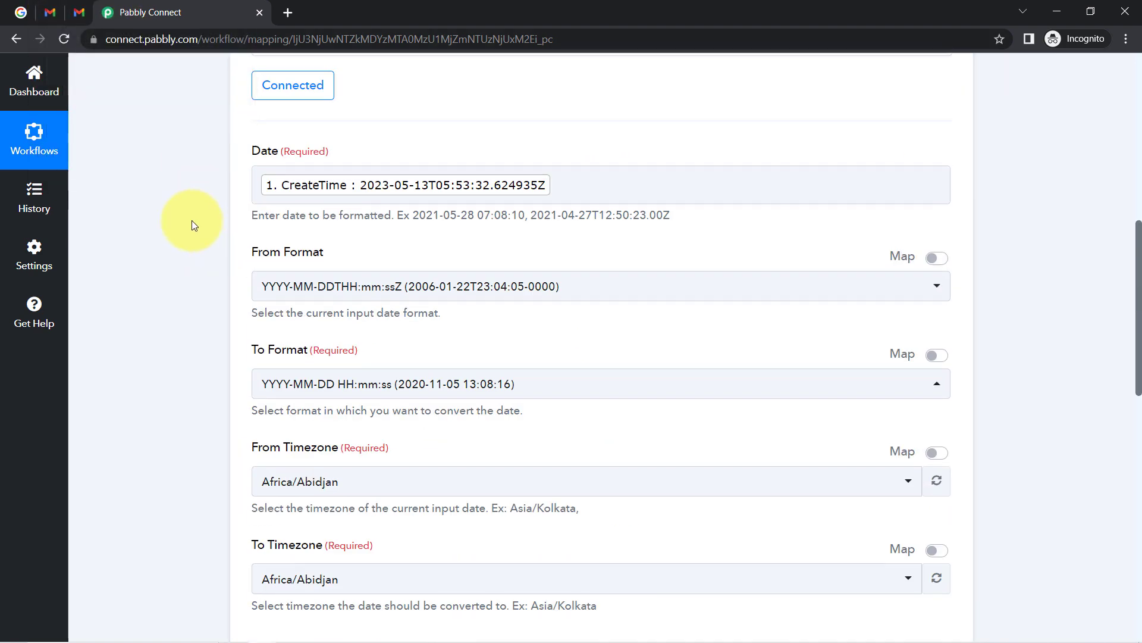
scroll(191, 221, "up", 8)
scroll(192, 228, "up", 2)
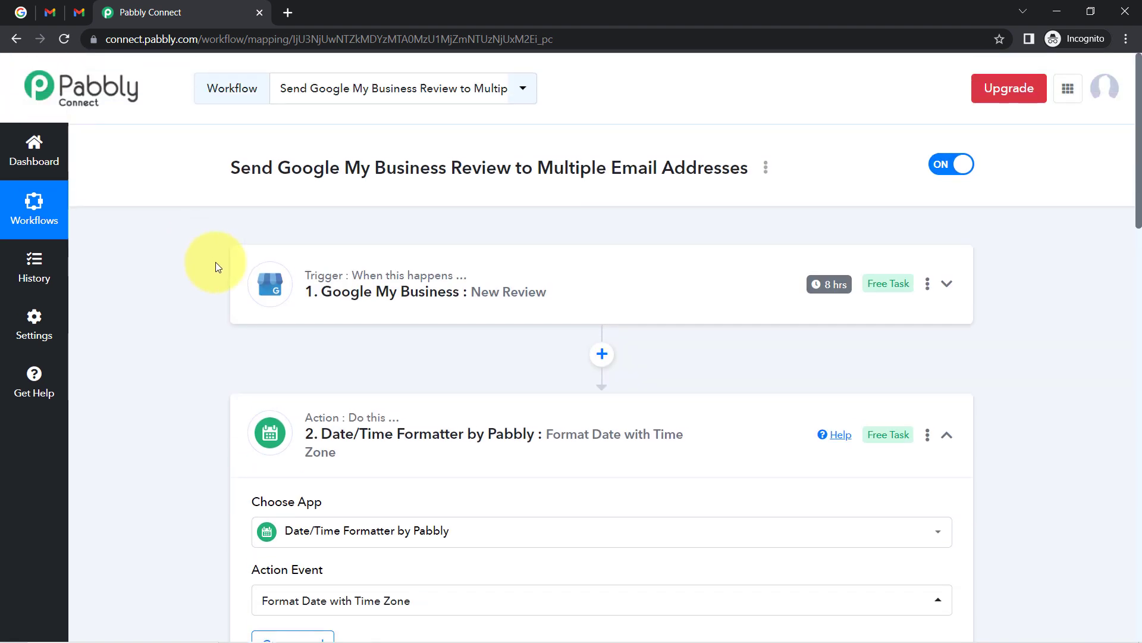
Collapse the Date/Time Formatter step and copy the link from the workflow's Share dialog.
left_click(370, 418)
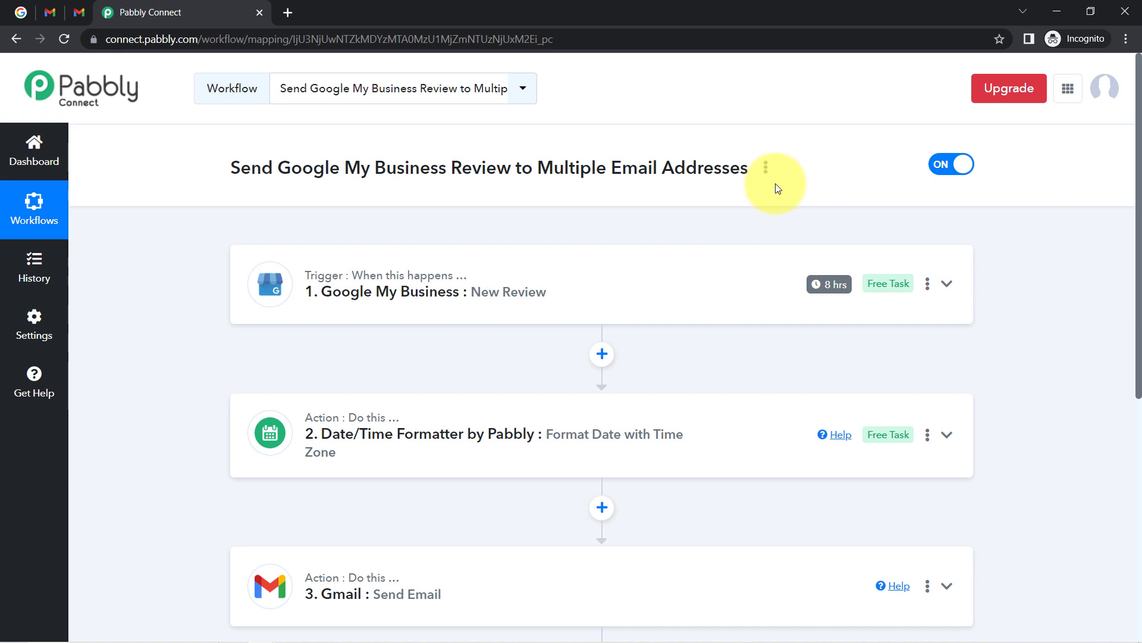
left_click(765, 168)
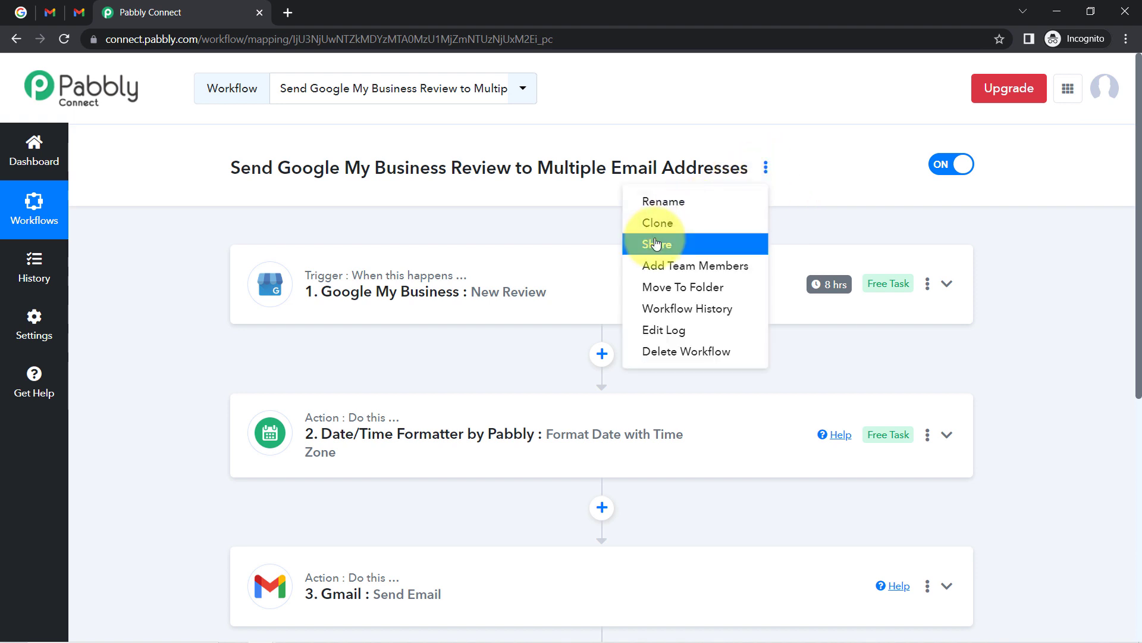
left_click(656, 244)
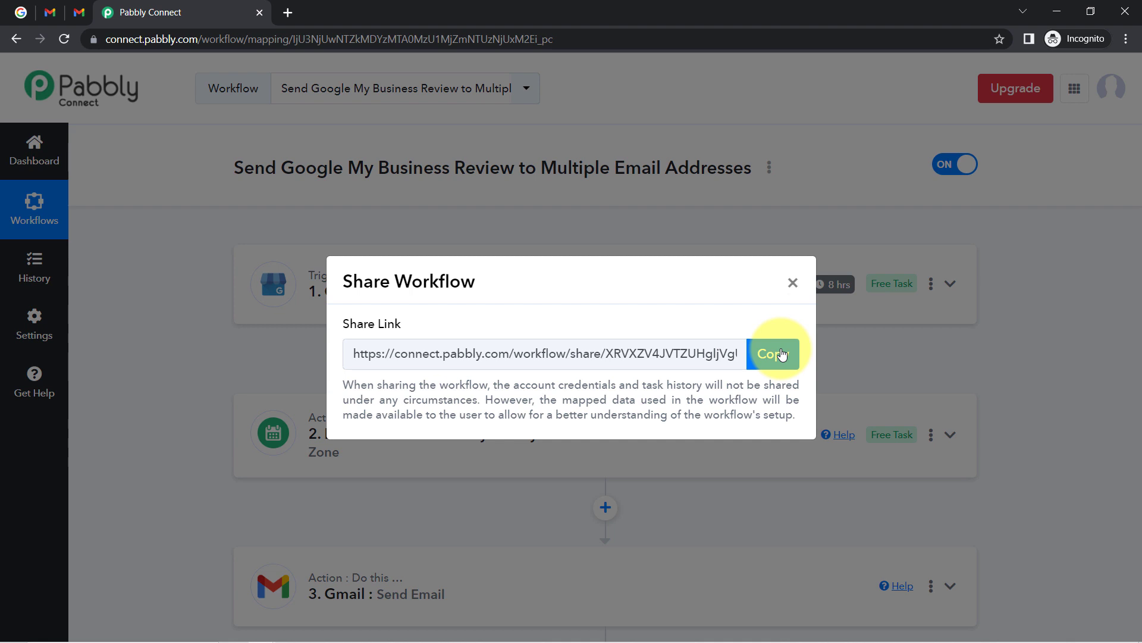
left_click(782, 355)
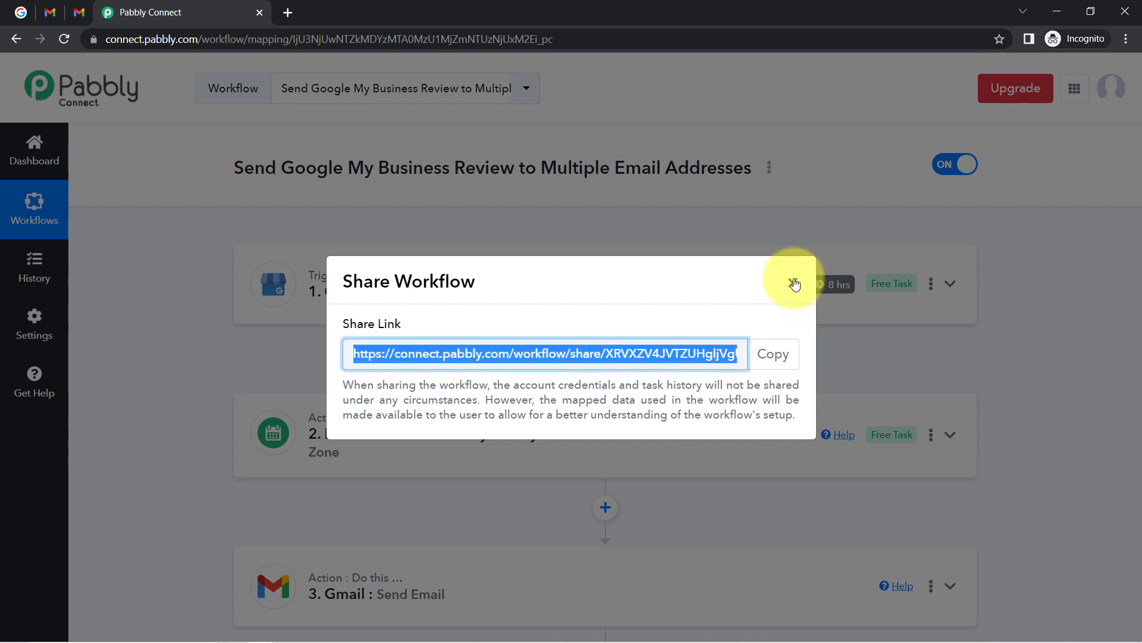
left_click(795, 284)
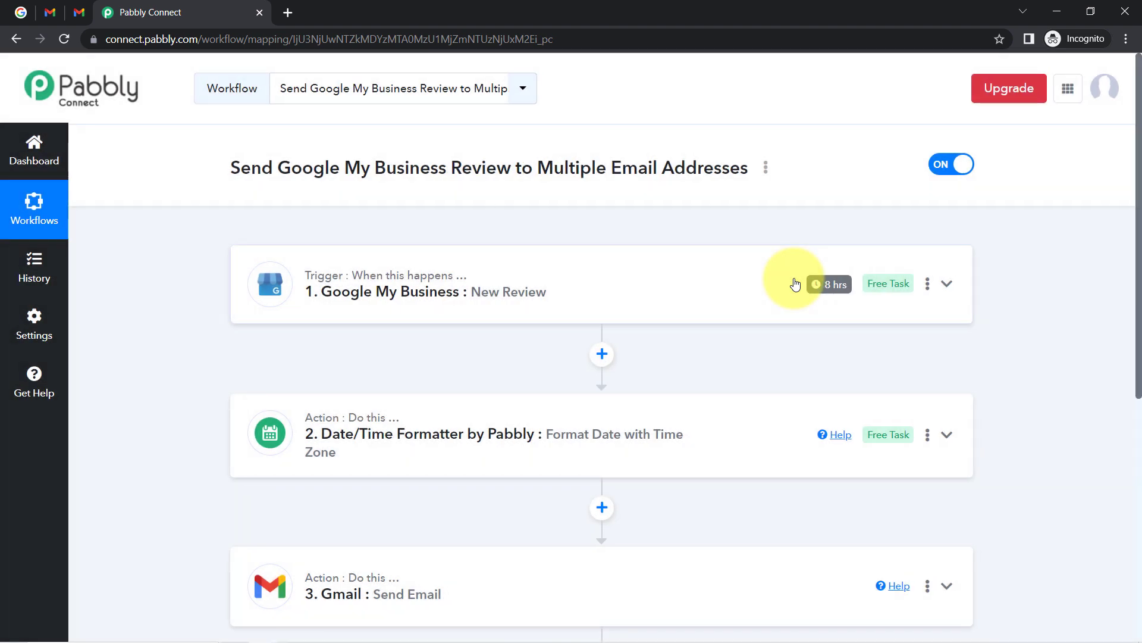